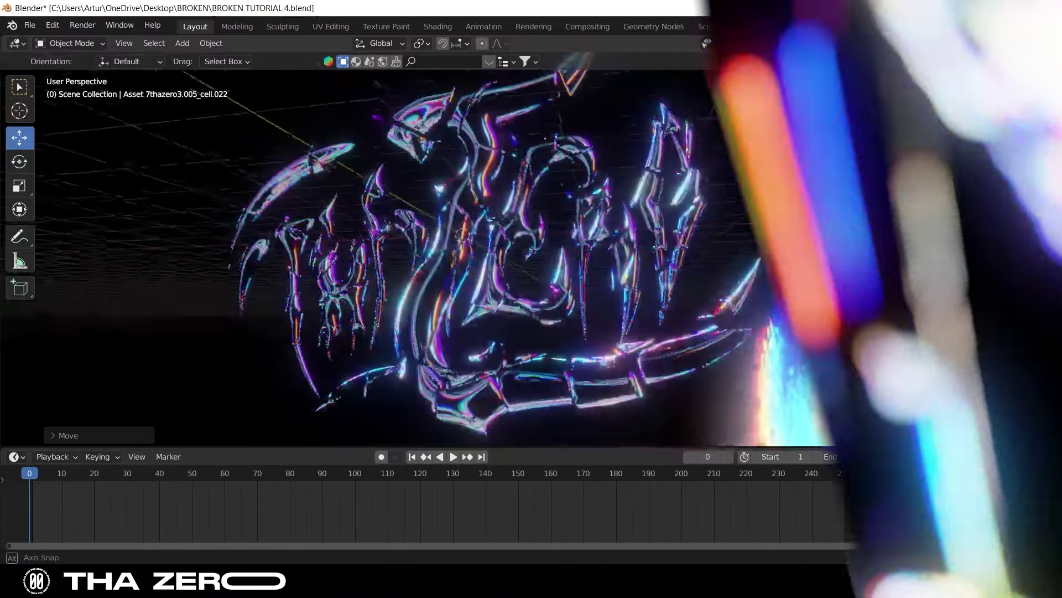
{"action": "middle_click_drag", "start_coordinate": [464, 228], "coordinate": [512, 218]}
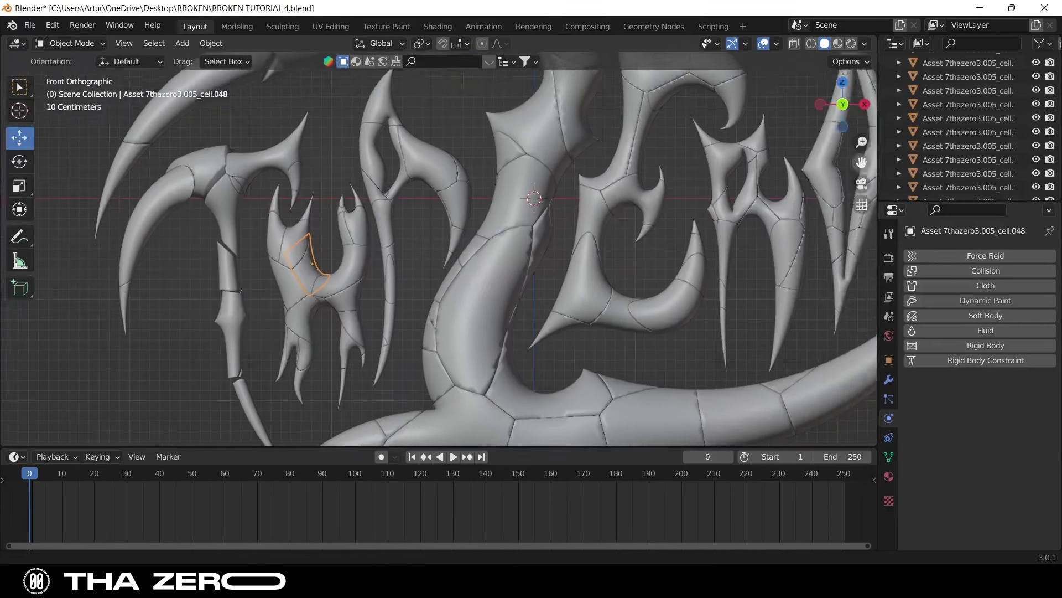
{"action": "middle_click_drag", "start_coordinate": [437, 249], "coordinate": [481, 233], "text": "shift"}
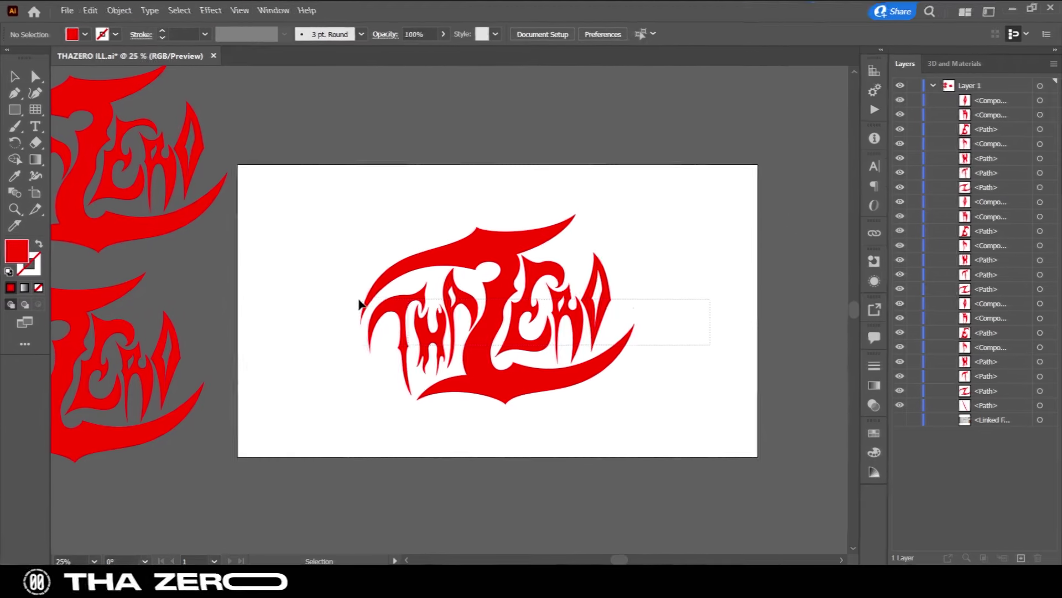
- Select all the separate paths of the red THA ZERO logo on the artboard and group them
{"action": "left_click", "coordinate": [390, 301]}
{"action": "right_click", "coordinate": [501, 287]}
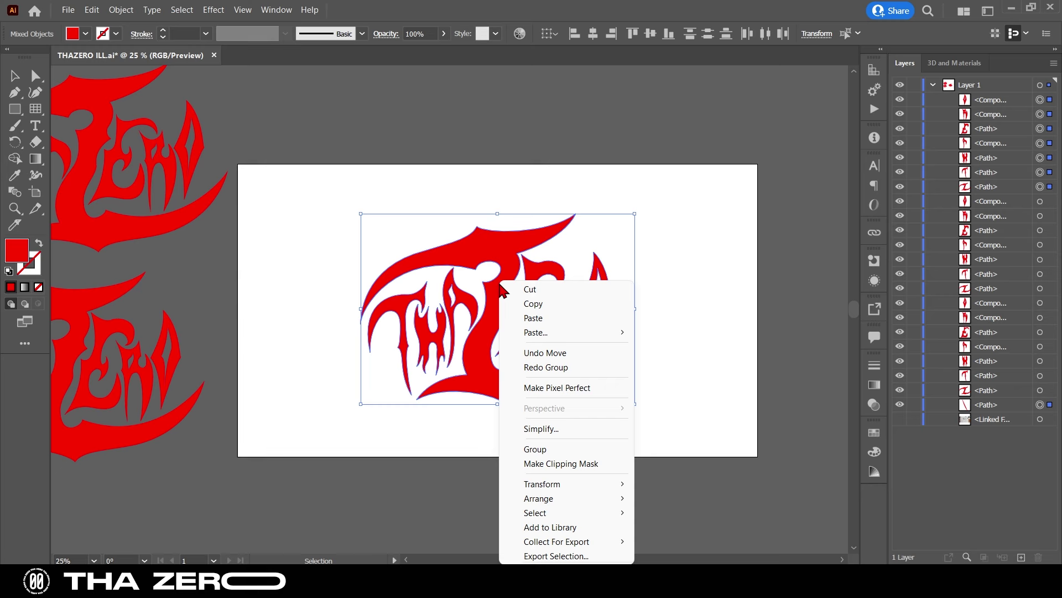
{"action": "left_click", "coordinate": [416, 194]}
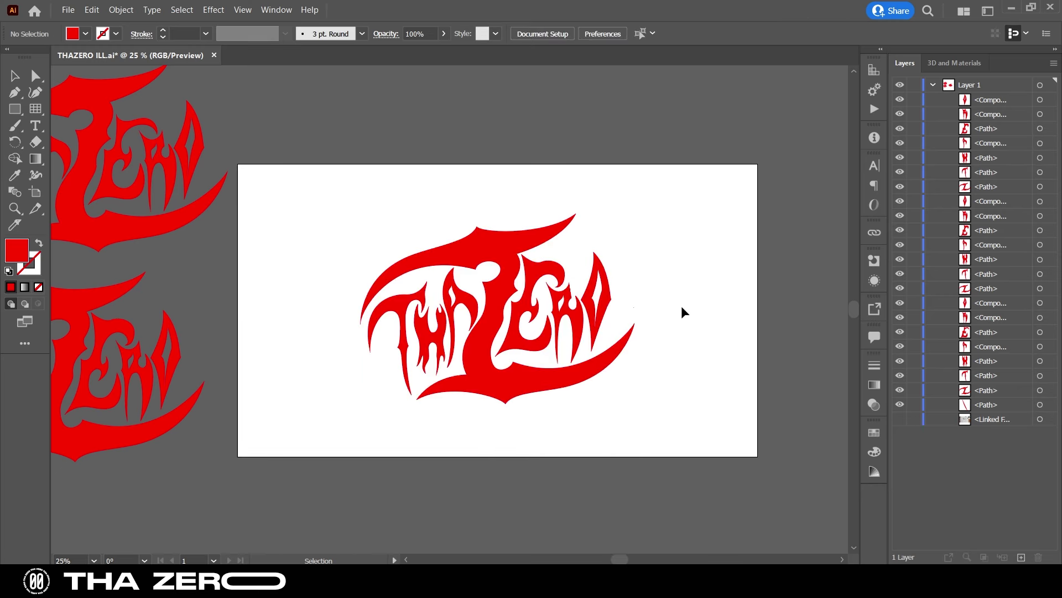
{"action": "left_click_drag", "start_coordinate": [342, 268], "coordinate": [336, 267]}
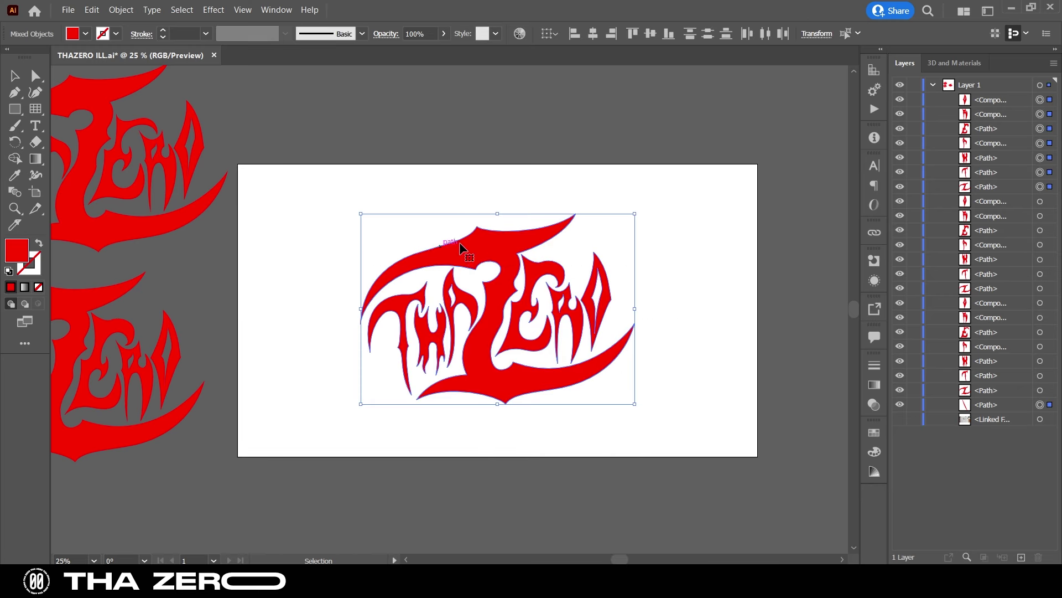
{"action": "right_click", "coordinate": [488, 251]}
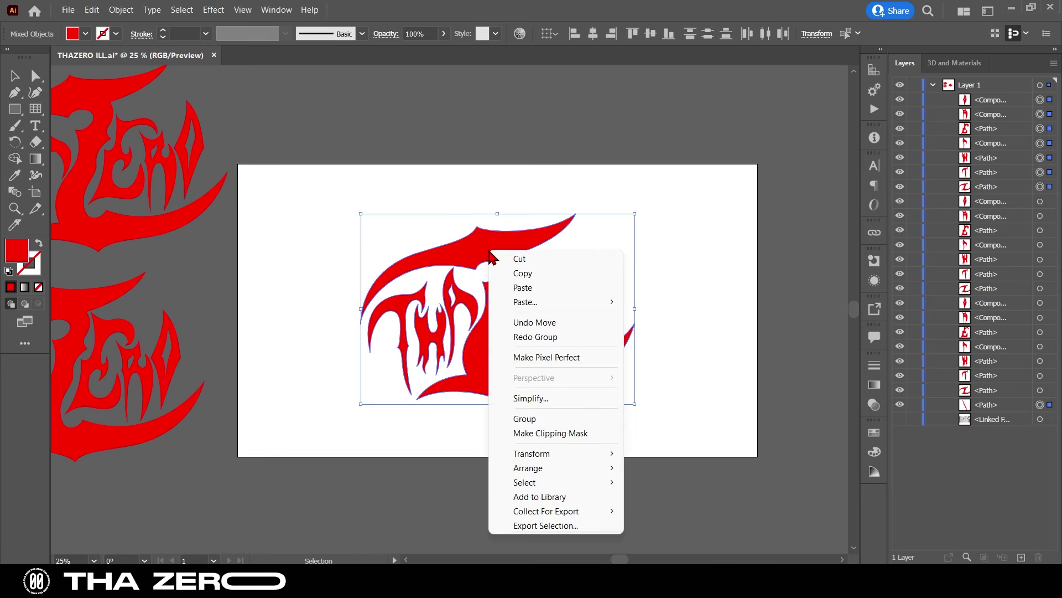
{"action": "left_click", "coordinate": [525, 419]}
{"action": "left_click", "coordinate": [695, 351]}
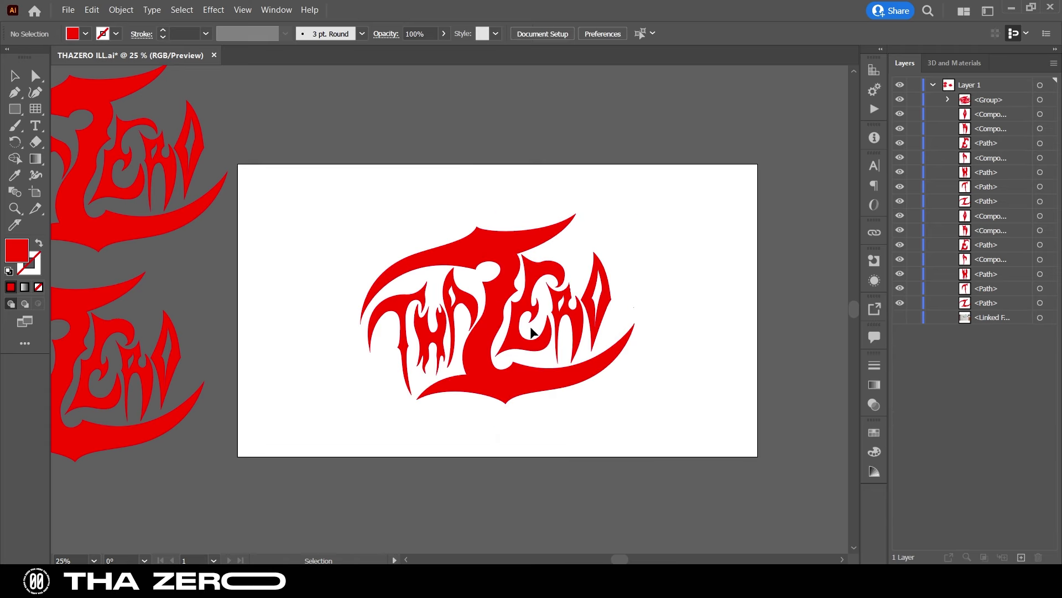
- Apply the 3D Inflate effect to the logo group on the artboard and set its depth to 0 px
{"action": "left_click", "coordinate": [589, 328]}
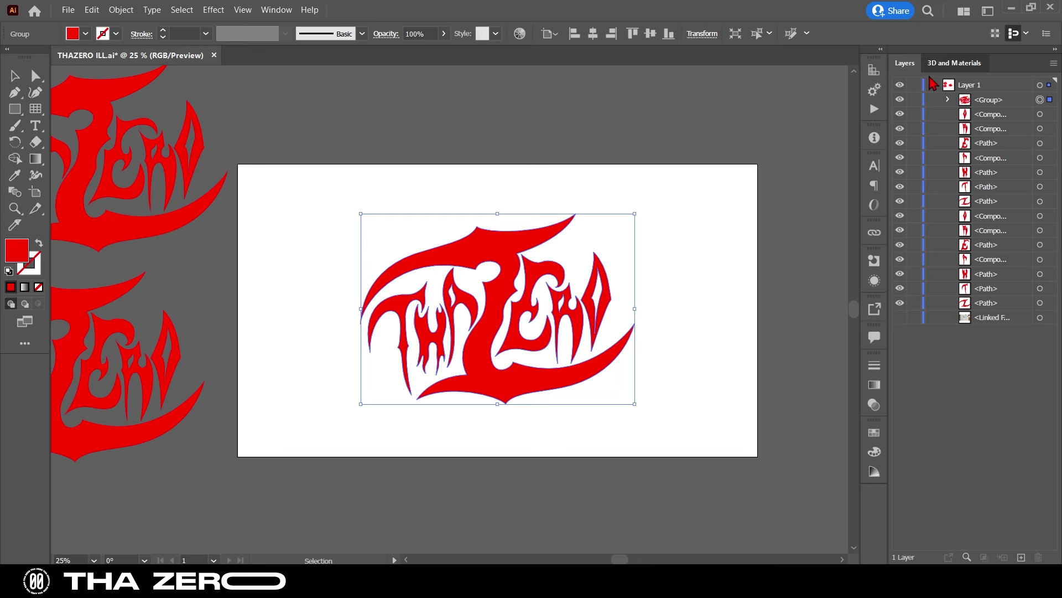
{"action": "left_click", "coordinate": [933, 70]}
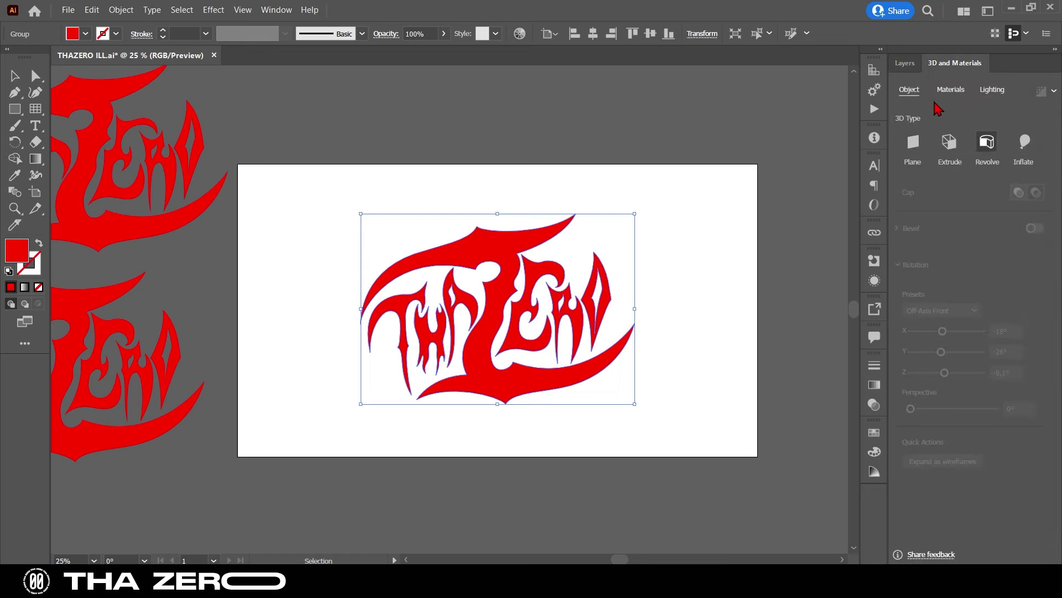
{"action": "left_click", "coordinate": [214, 10]}
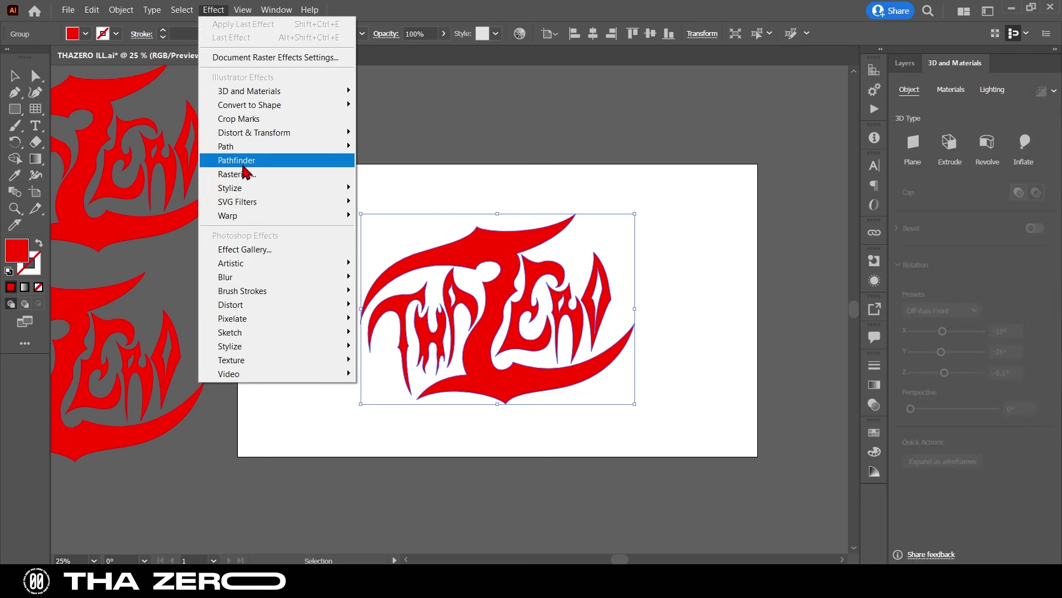
{"action": "mouse_move", "coordinate": [275, 95]}
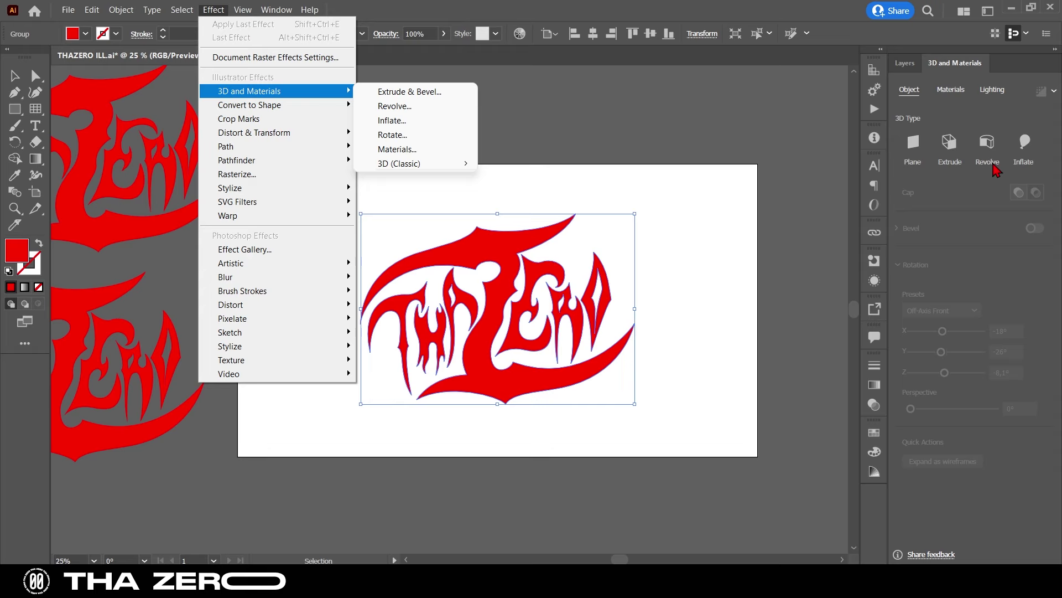
{"action": "left_click", "coordinate": [1024, 143]}
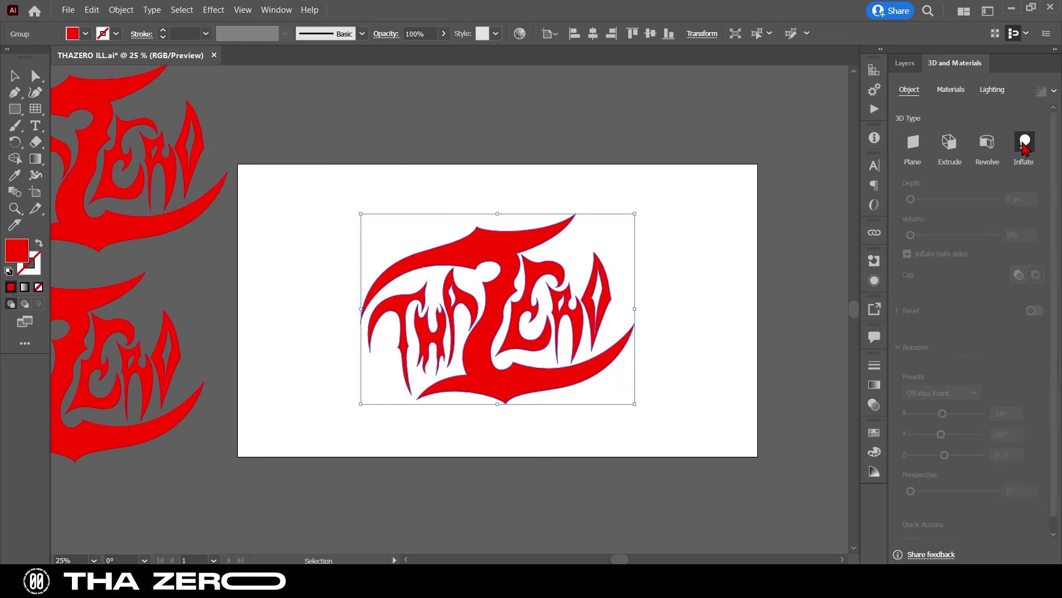
{"action": "left_click", "coordinate": [1024, 143]}
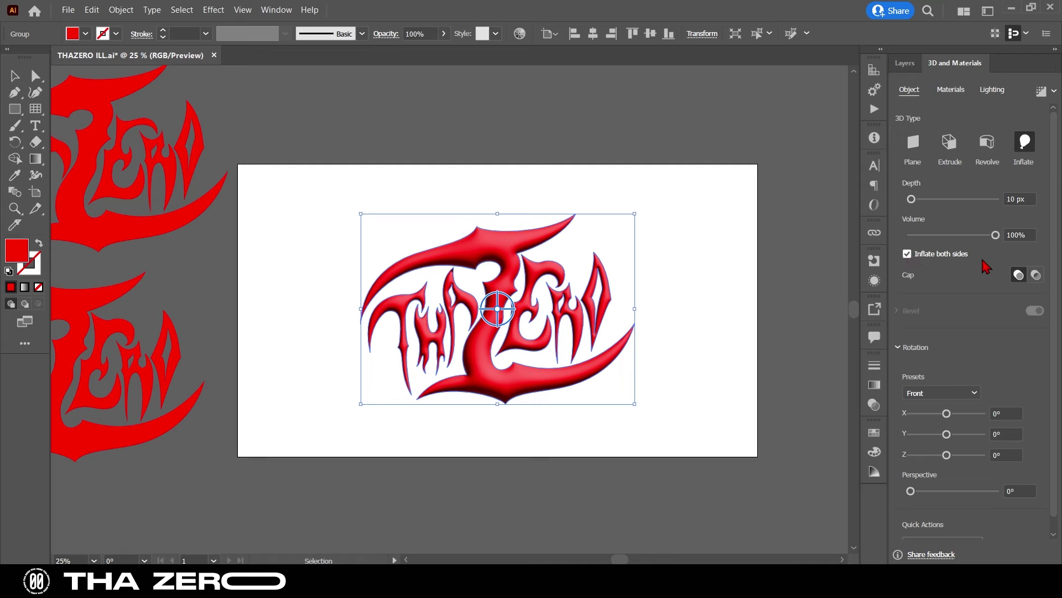
{"action": "left_click", "coordinate": [911, 201]}
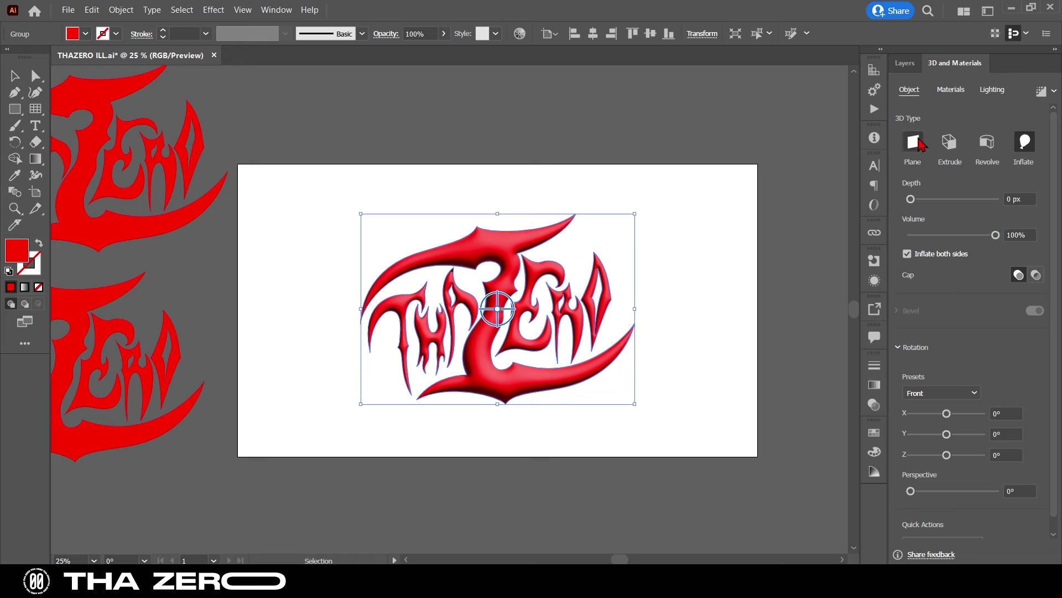
- Collect the inflated logo group as an export asset and set its export format to OBJ
{"action": "left_click", "coordinate": [905, 63]}
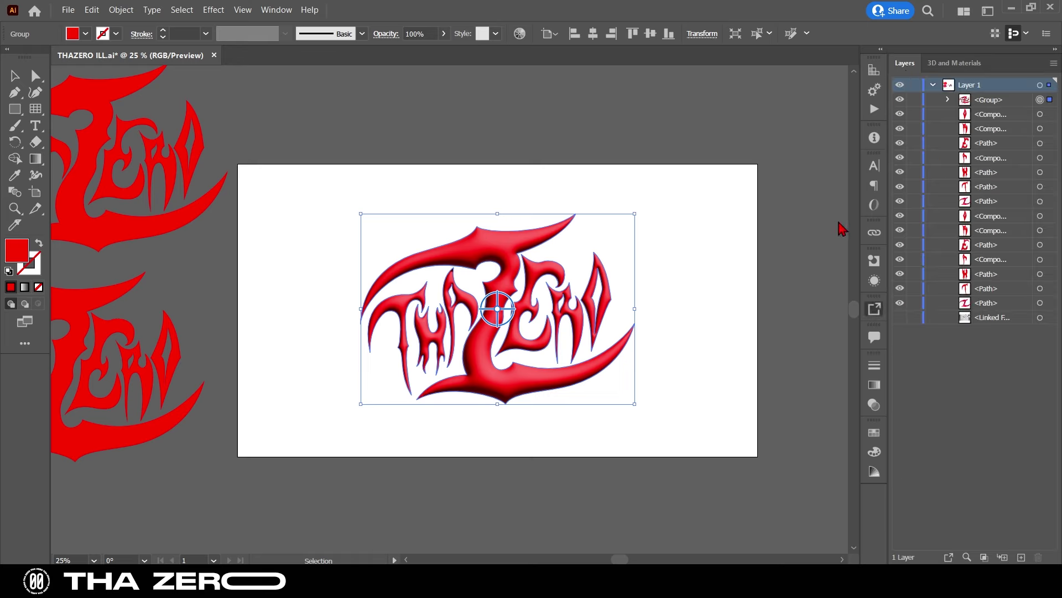
{"action": "left_click", "coordinate": [990, 101]}
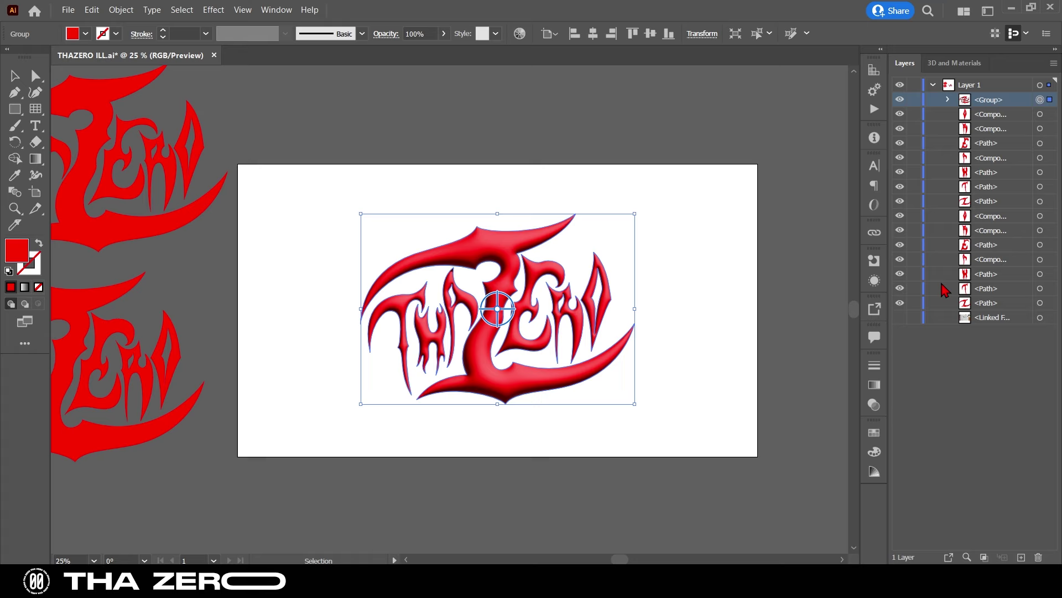
{"action": "left_click", "coordinate": [950, 558]}
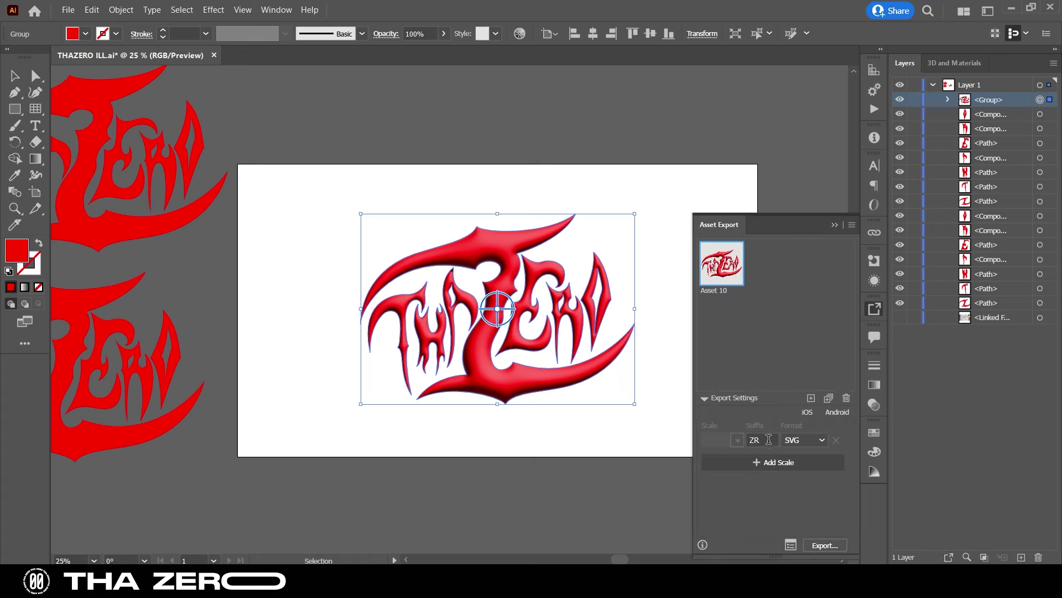
{"action": "left_click", "coordinate": [817, 440]}
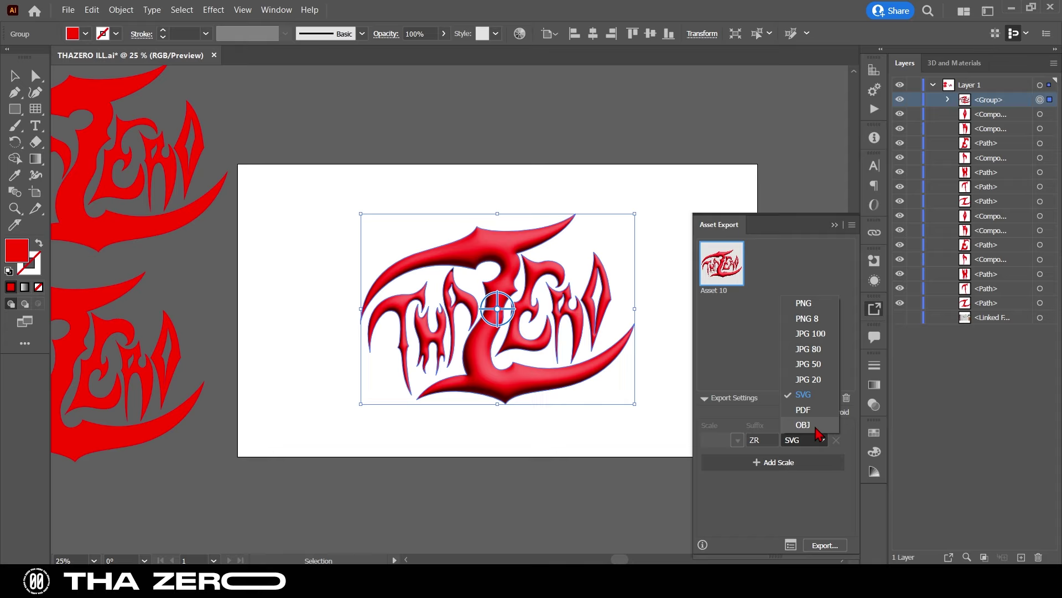
{"action": "left_click", "coordinate": [817, 427]}
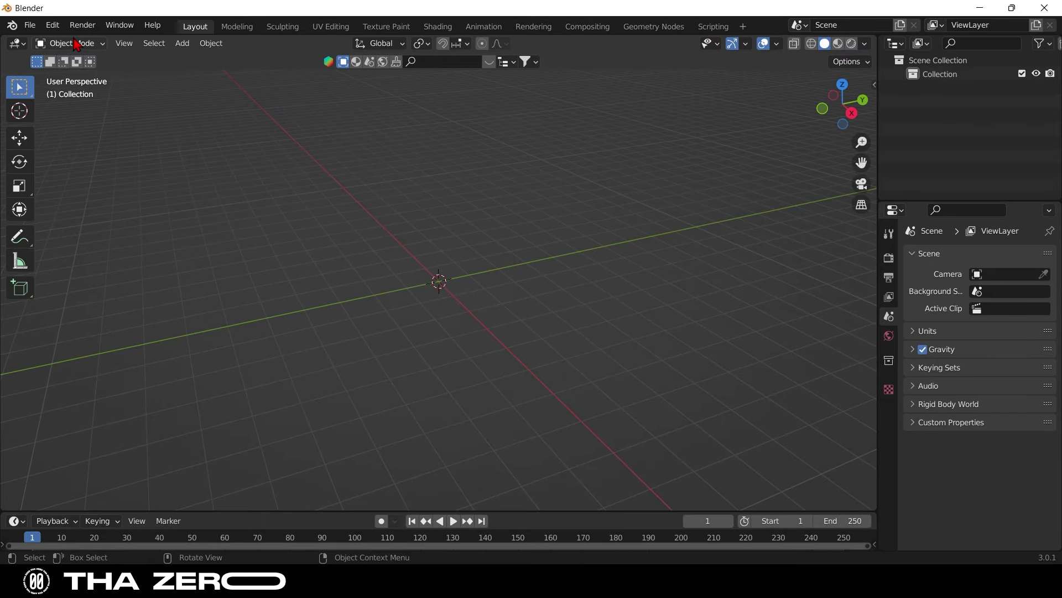
- Switch to Blender and import the Wavefront file Asset 7thazero3.obj from the OBJ folder into the empty scene
{"action": "left_click", "coordinate": [36, 26]}
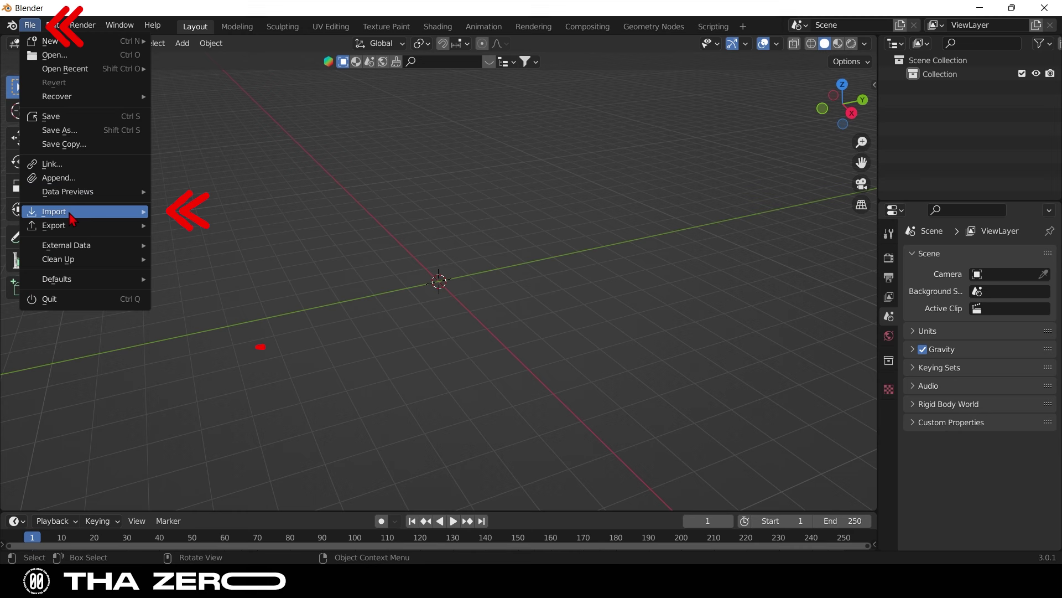
{"action": "mouse_move", "coordinate": [72, 217]}
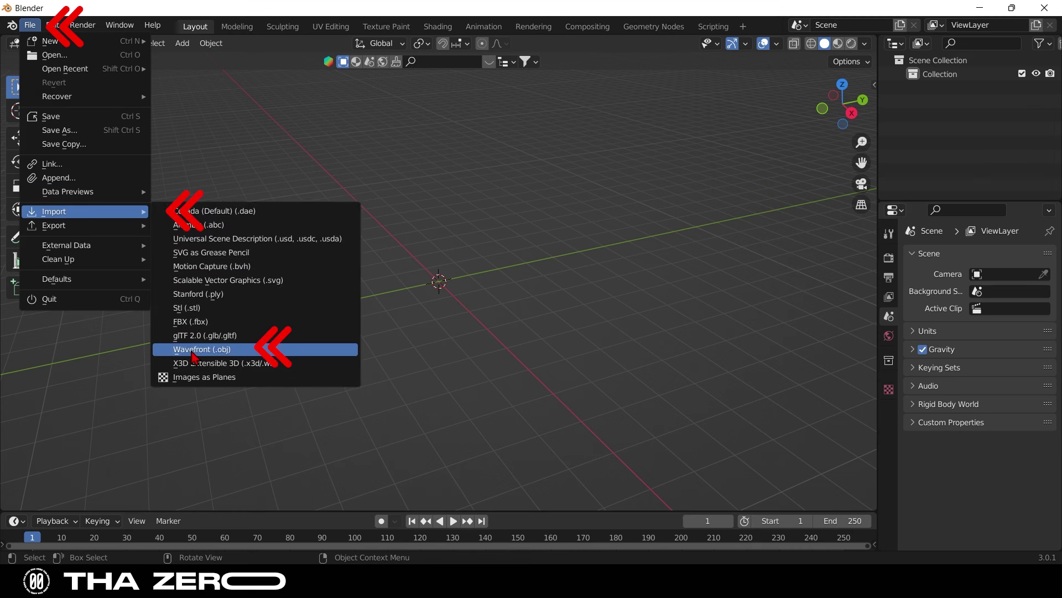
{"action": "left_click", "coordinate": [258, 349]}
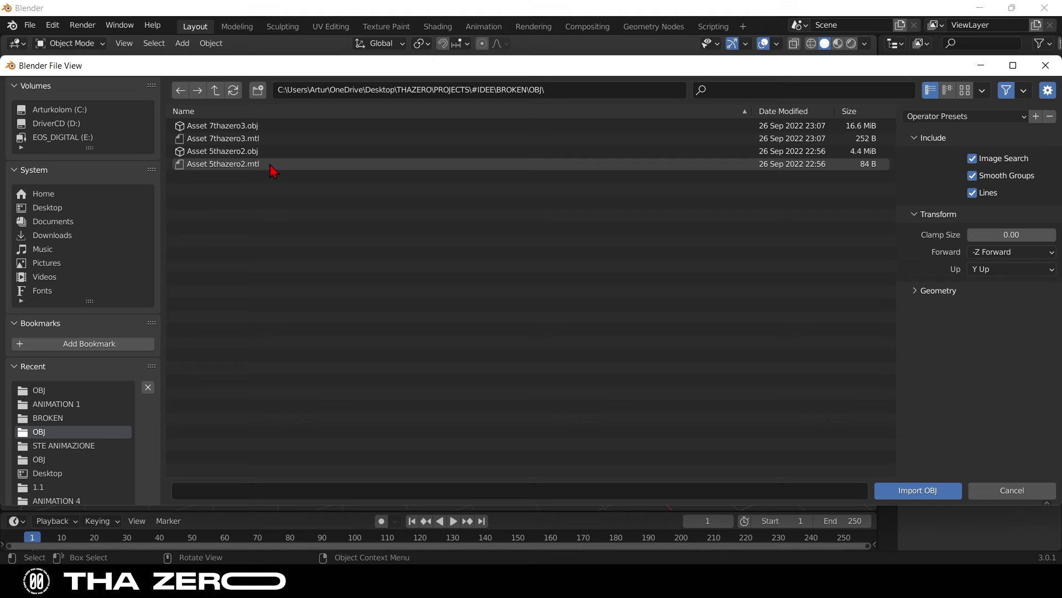
{"action": "left_click", "coordinate": [218, 130]}
{"action": "double_click", "coordinate": [217, 131]}
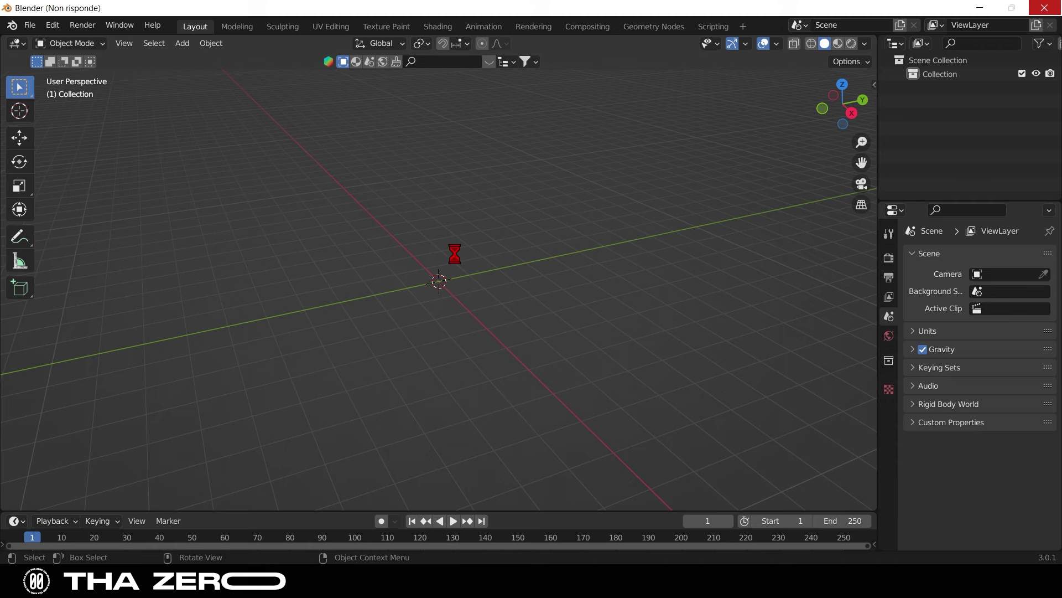
- Scale the imported logo down uniformly to about 0.009 while facing it from the front
{"action": "scroll", "coordinate": [457, 260], "scroll_direction": "down", "scroll_amount": 15}
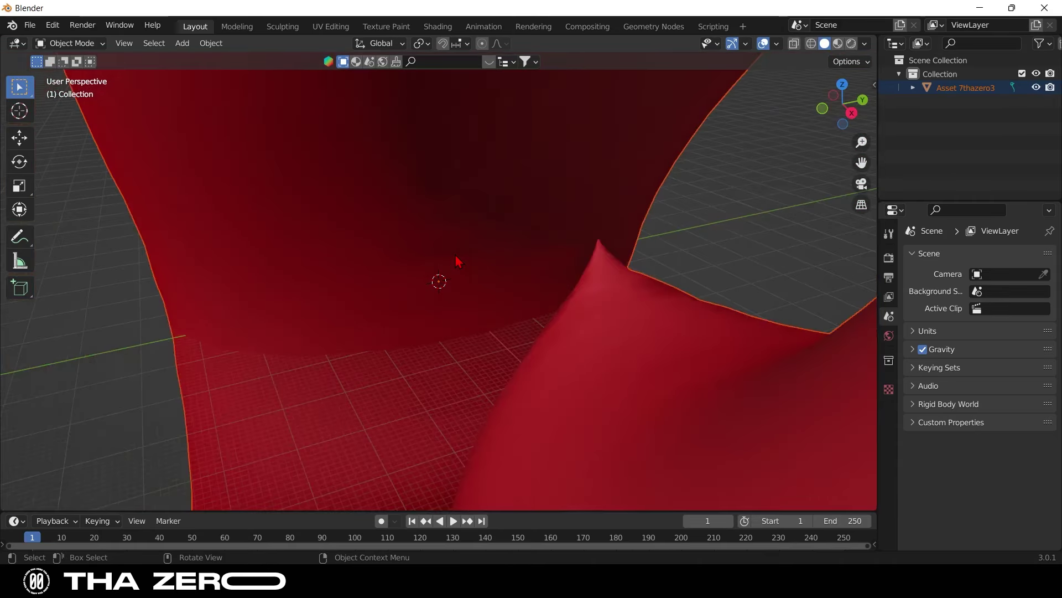
{"action": "scroll", "coordinate": [491, 242], "scroll_direction": "up", "scroll_amount": 5}
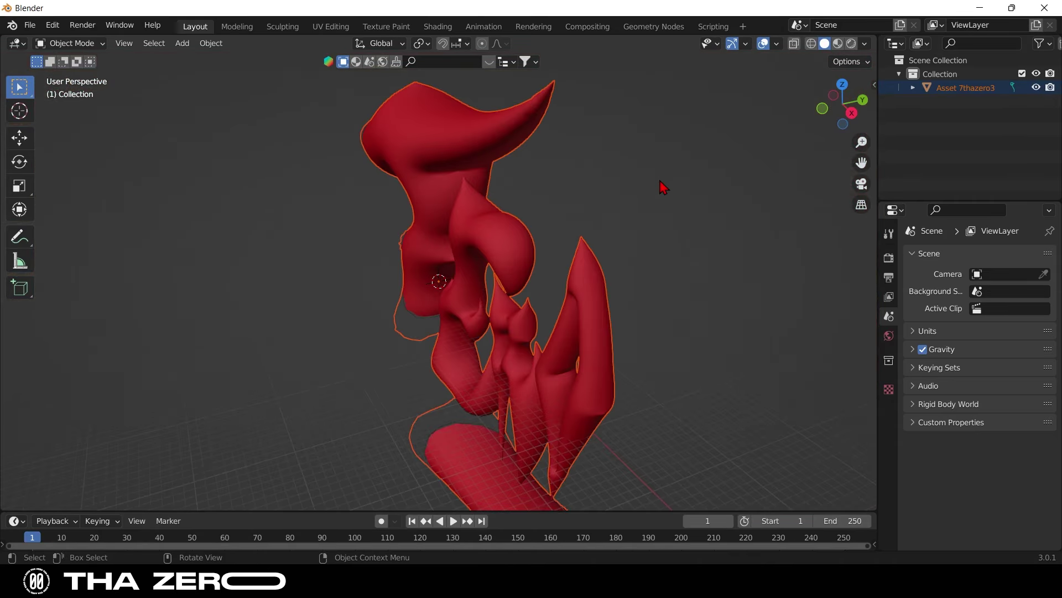
{"action": "left_click_drag", "start_coordinate": [819, 113], "coordinate": [849, 107]}
{"action": "key", "text": "s"}
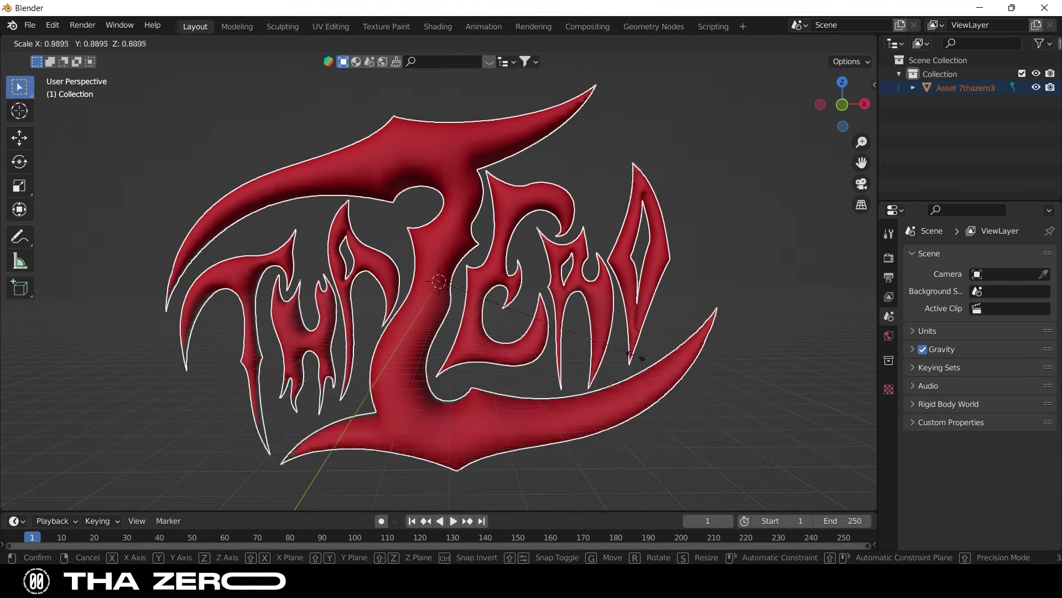
{"action": "left_click", "coordinate": [457, 303]}
{"action": "scroll", "coordinate": [462, 308], "scroll_direction": "up", "scroll_amount": 10}
{"action": "key", "text": "s"}
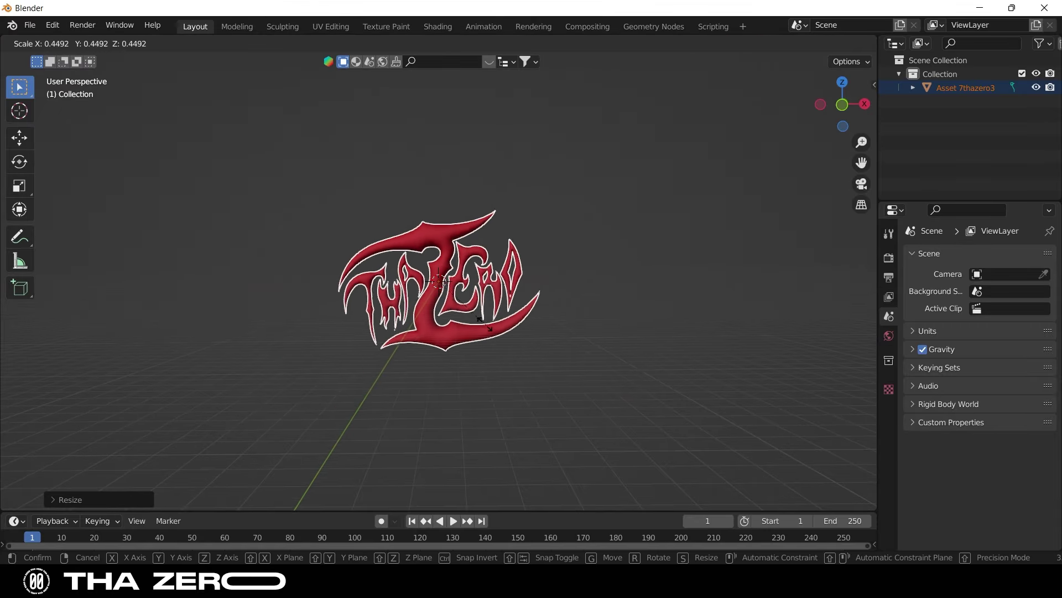
{"action": "left_click", "coordinate": [485, 326]}
{"action": "scroll", "coordinate": [485, 327], "scroll_direction": "up", "scroll_amount": 4}
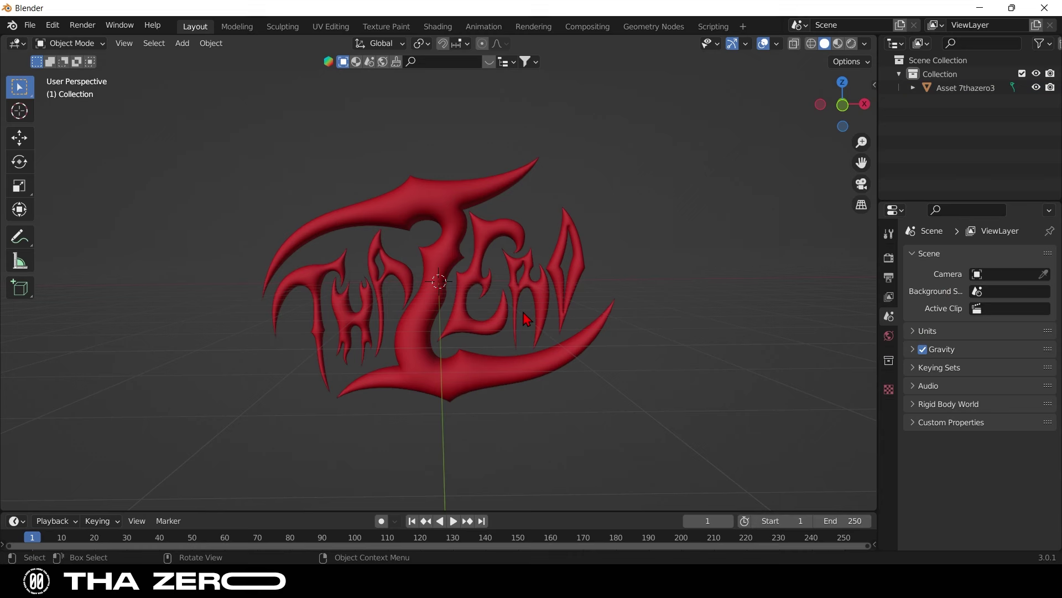
- Remove all the imported materials, material5 to material8, from the logo object
{"action": "left_click", "coordinate": [520, 316]}
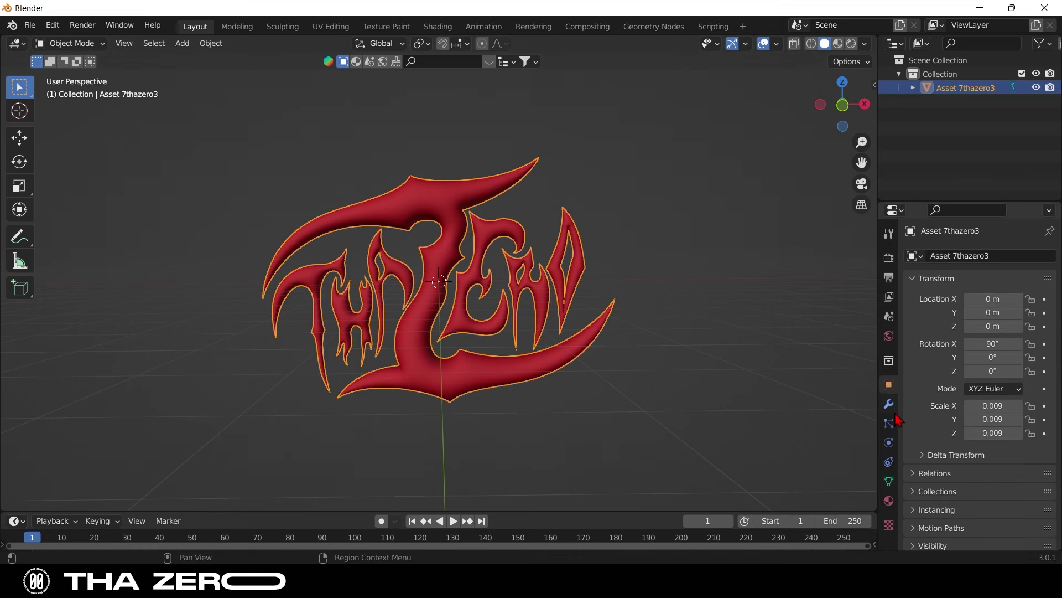
{"action": "left_click", "coordinate": [890, 500]}
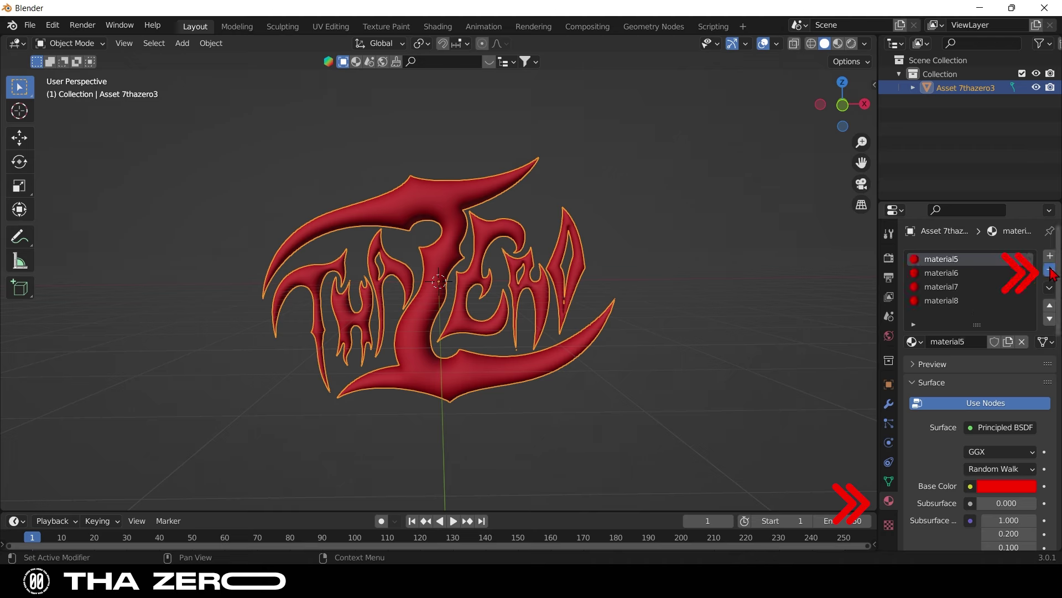
{"action": "left_click", "coordinate": [1049, 270]}
{"action": "left_click", "coordinate": [1050, 270]}
{"action": "left_click", "coordinate": [598, 293]}
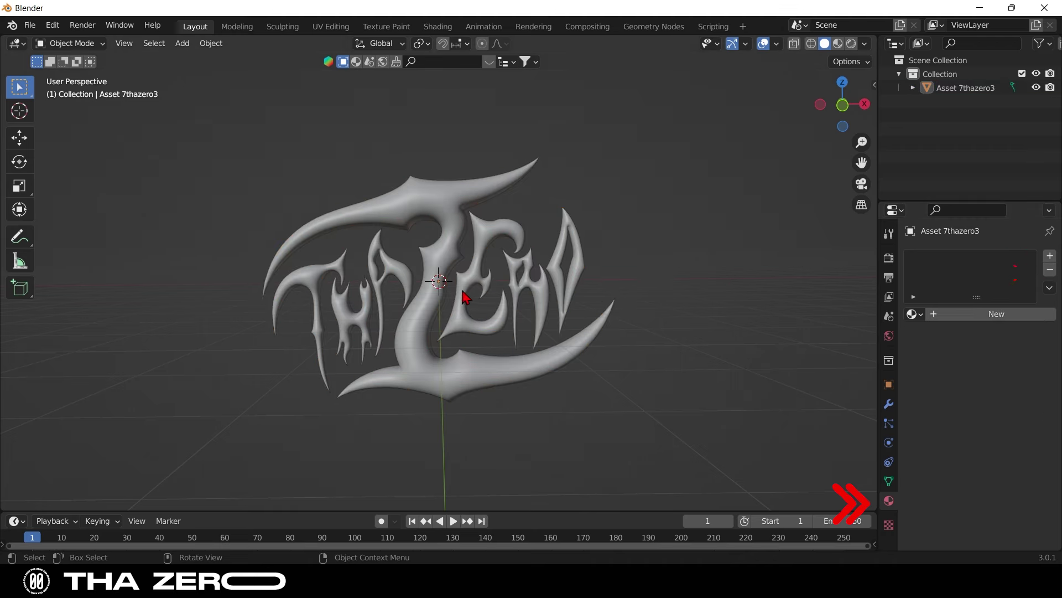
- Create a new material on the logo and name it CRYSTAL
{"action": "left_click", "coordinate": [434, 285]}
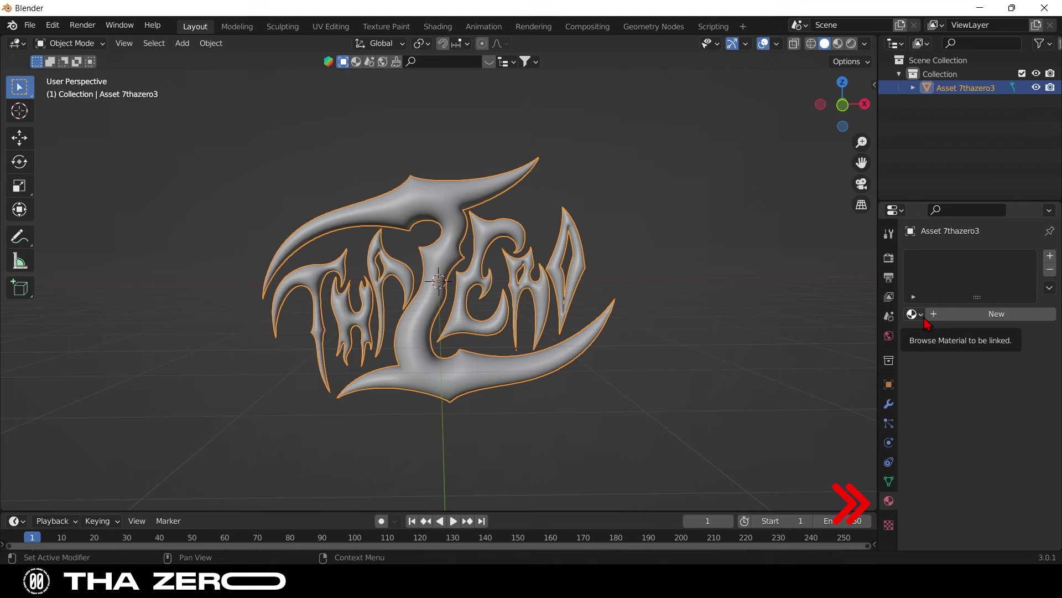
{"action": "left_click", "coordinate": [961, 318]}
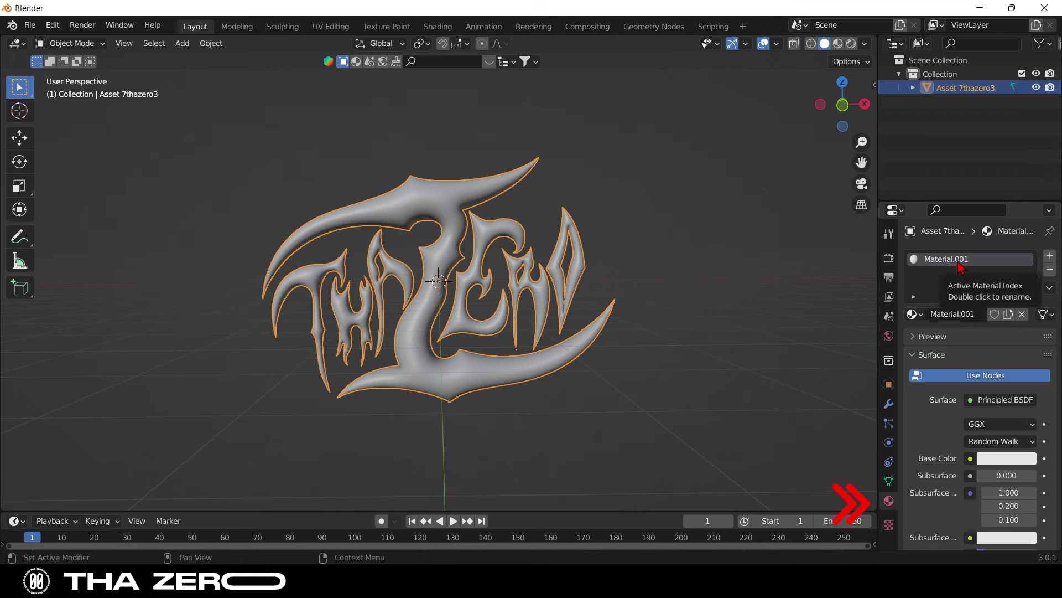
{"action": "double_click", "coordinate": [959, 260]}
{"action": "type", "text": "CRYSTAL"}
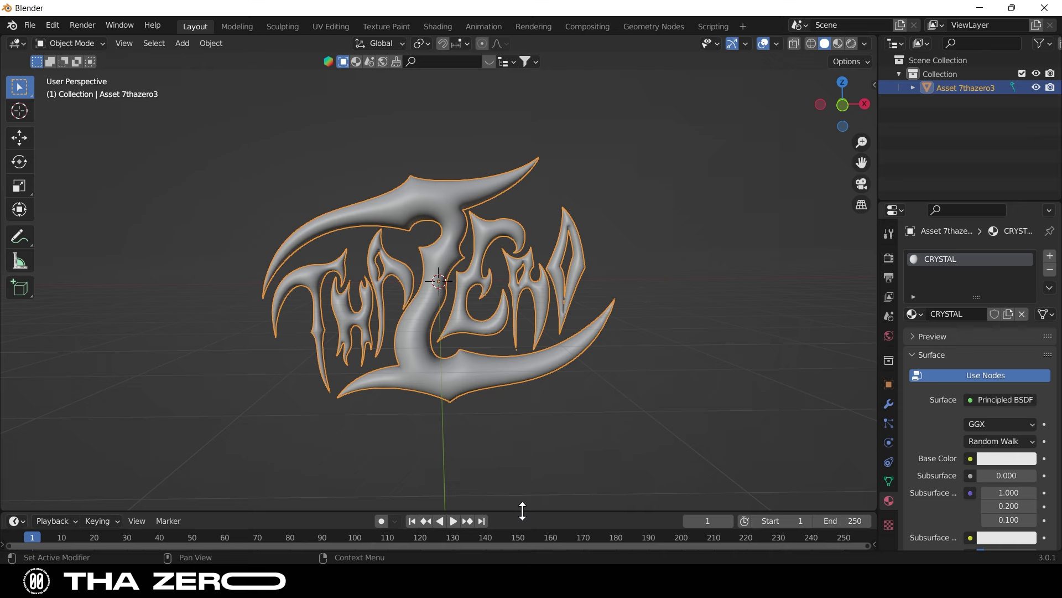
- Enlarge the timeline area beneath the viewport and turn it into a Shader Editor
{"action": "left_click_drag", "start_coordinate": [523, 510], "coordinate": [541, 292]}
{"action": "left_click", "coordinate": [15, 304]}
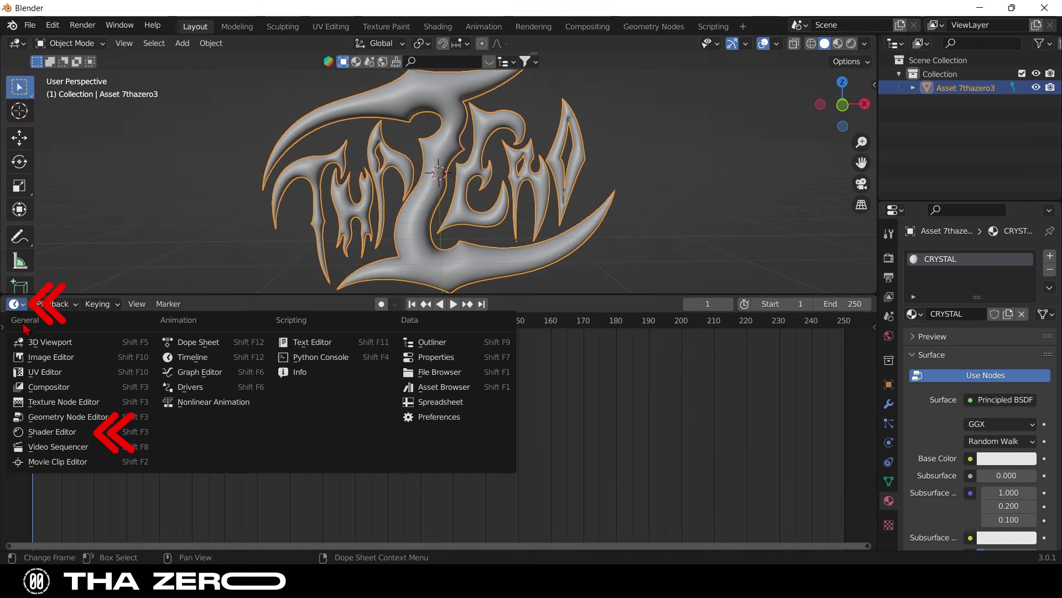
{"action": "left_click", "coordinate": [51, 431]}
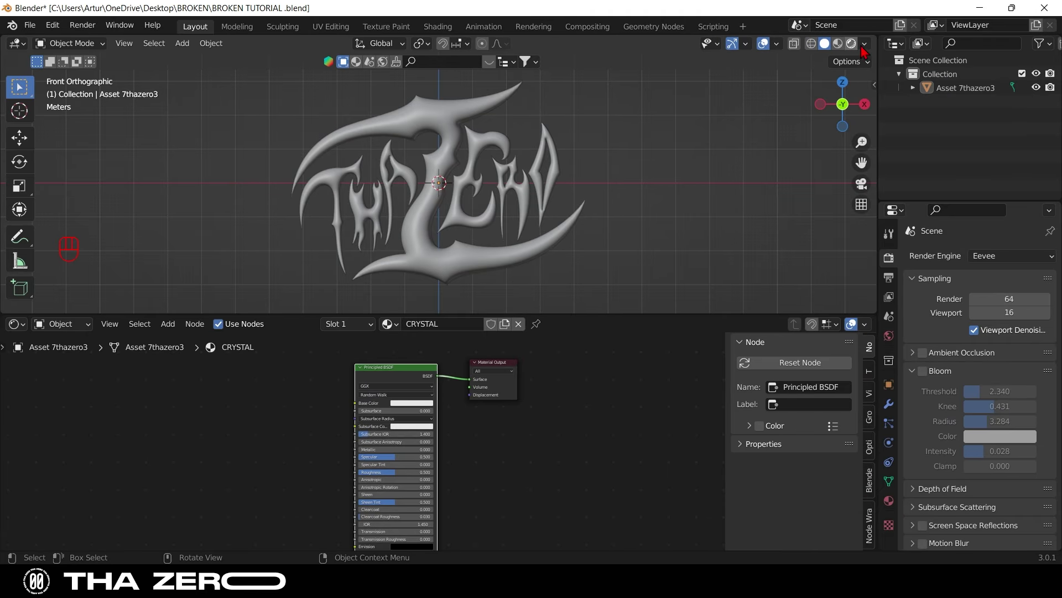
- Switch the viewport shading to Material Preview and check its lighting options
{"action": "left_click", "coordinate": [865, 44]}
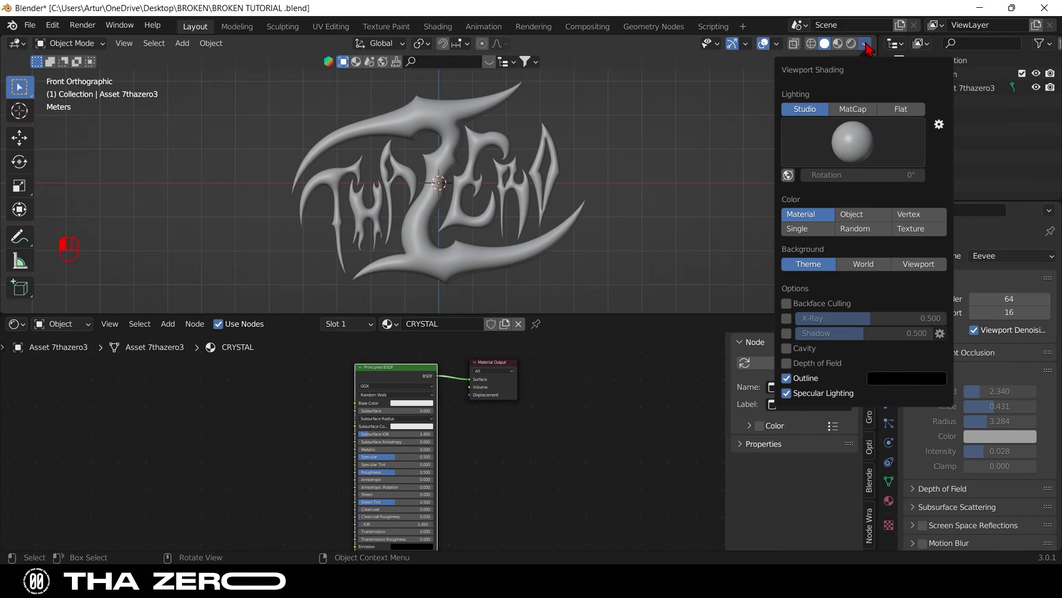
{"action": "left_click", "coordinate": [837, 44]}
{"action": "left_click", "coordinate": [866, 44]}
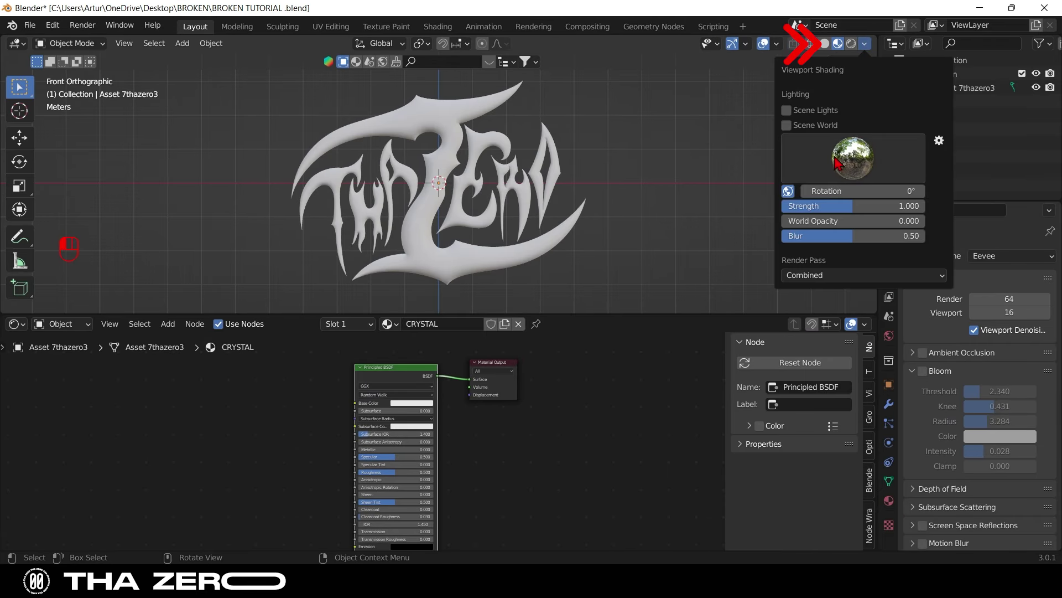
{"action": "left_click", "coordinate": [838, 162]}
{"action": "left_click", "coordinate": [614, 210]}
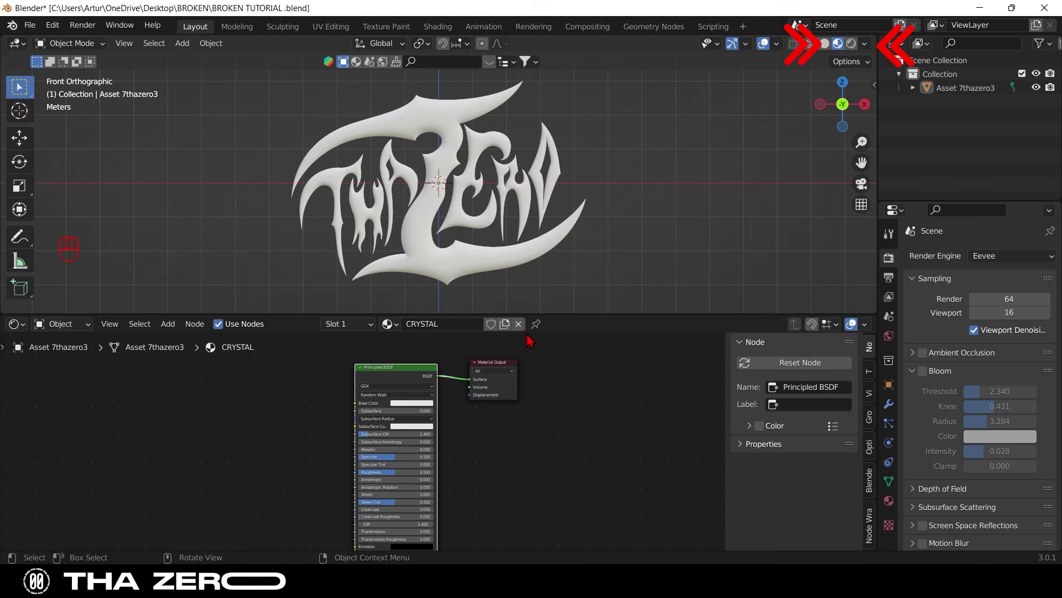
- Replace the Principled BSDF node of the CRYSTAL material with a Glass BSDF node
{"action": "left_click", "coordinate": [418, 465]}
{"action": "key", "text": "Delete"}
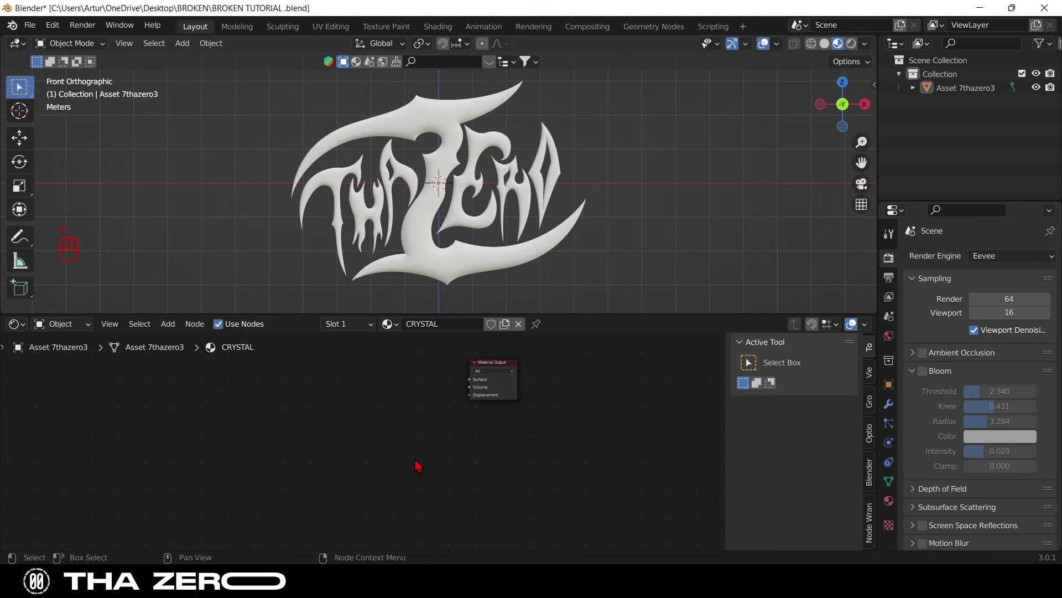
{"action": "key", "text": "shift+a"}
{"action": "left_click", "coordinate": [396, 403]}
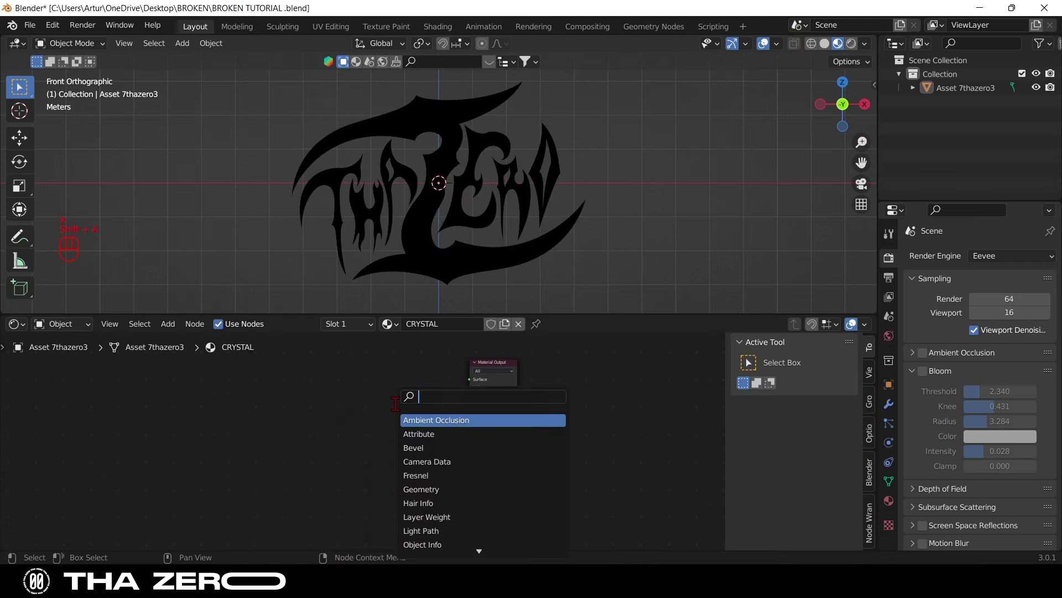
{"action": "type", "text": "GLAS"}
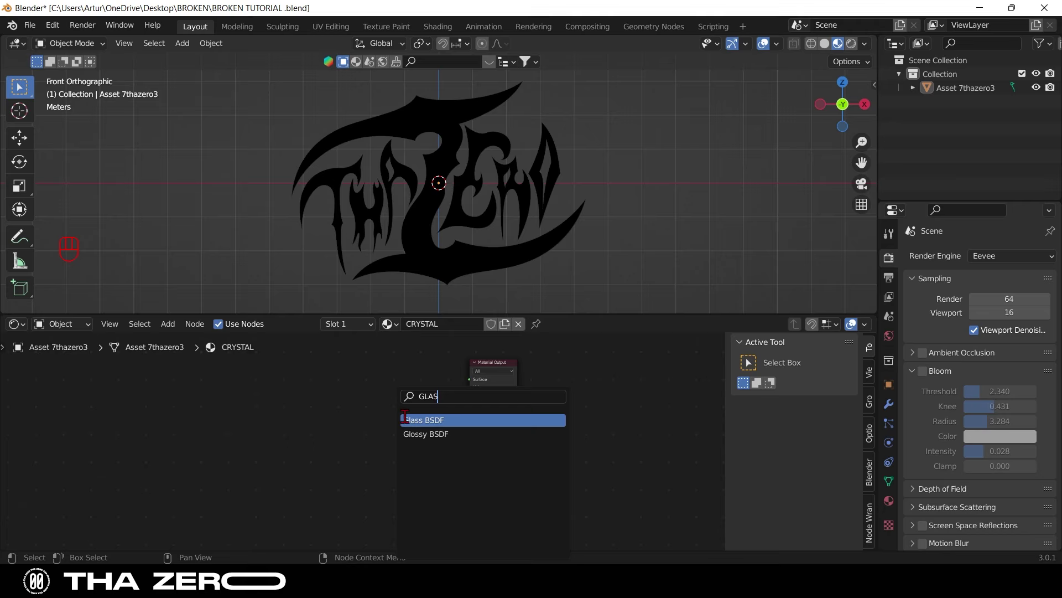
{"action": "left_click", "coordinate": [413, 420]}
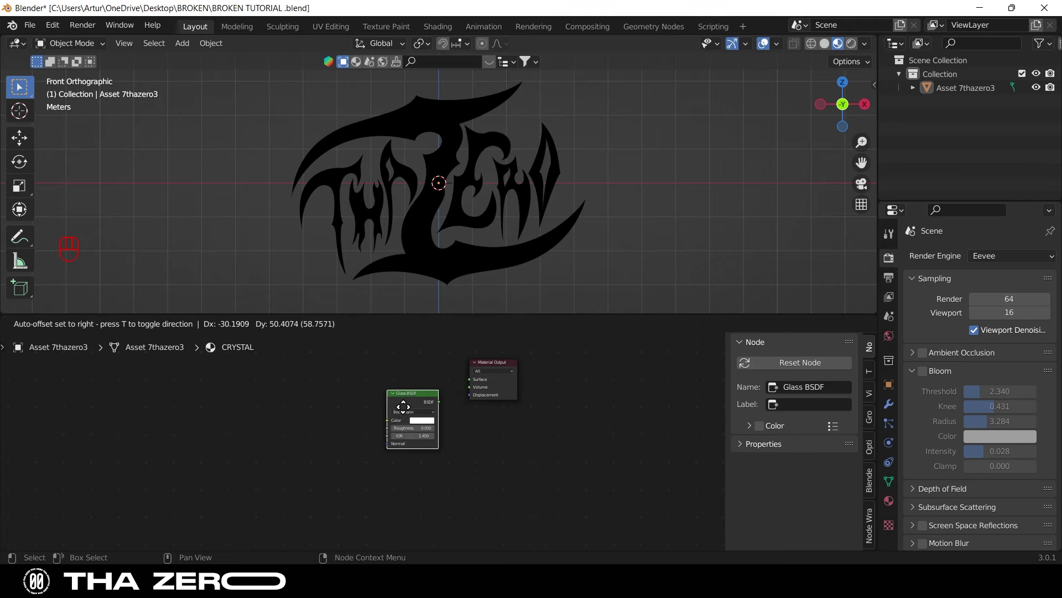
{"action": "left_click", "coordinate": [481, 394]}
- Connect the Glass BSDF output to the Surface input of the Material Output and inspect the logo up close
{"action": "scroll", "coordinate": [481, 394], "scroll_direction": "up", "scroll_amount": 3}
{"action": "middle_click_drag", "start_coordinate": [498, 392], "coordinate": [427, 465]}
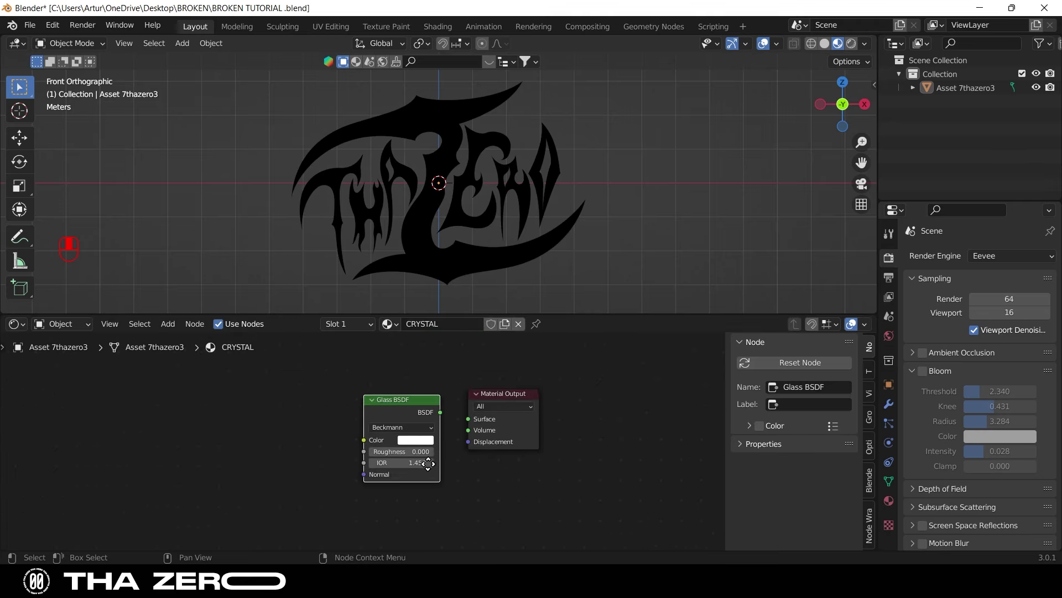
{"action": "scroll", "coordinate": [425, 469], "scroll_direction": "up", "scroll_amount": 2}
{"action": "left_click_drag", "start_coordinate": [434, 436], "coordinate": [474, 446]}
{"action": "scroll", "coordinate": [457, 219], "scroll_direction": "up", "scroll_amount": 5}
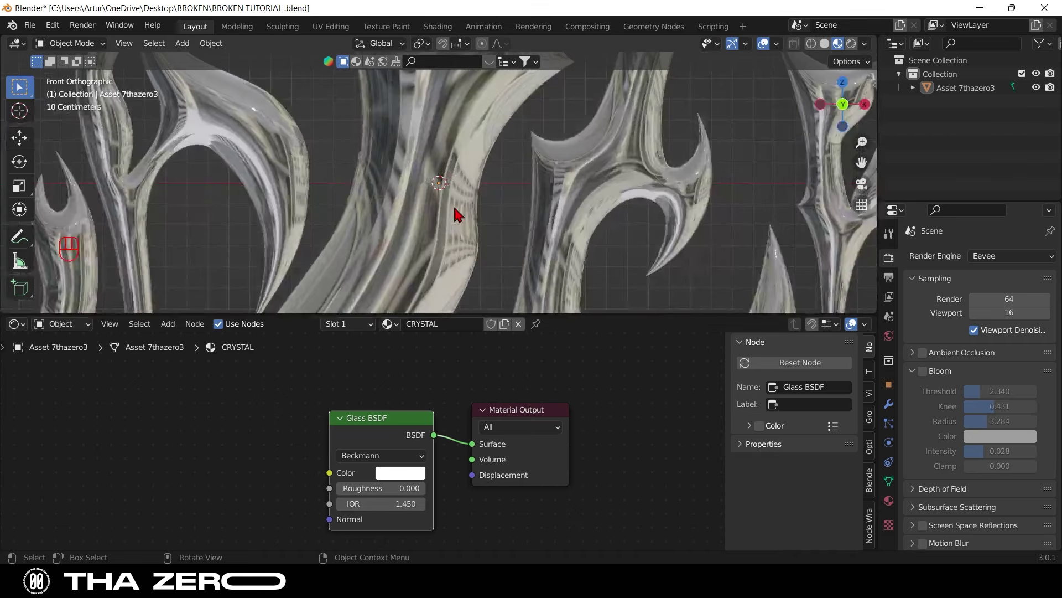
{"action": "scroll", "coordinate": [457, 215], "scroll_direction": "down", "scroll_amount": 5}
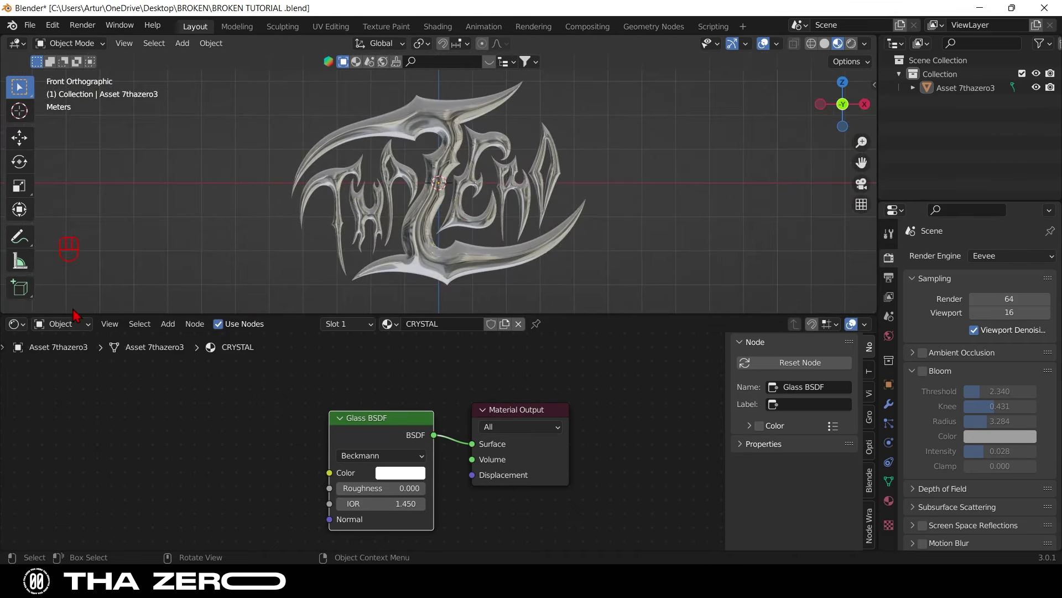
- Switch the Shader Editor from the object material to the World nodes
{"action": "left_click", "coordinate": [62, 323]}
{"action": "left_click", "coordinate": [66, 355]}
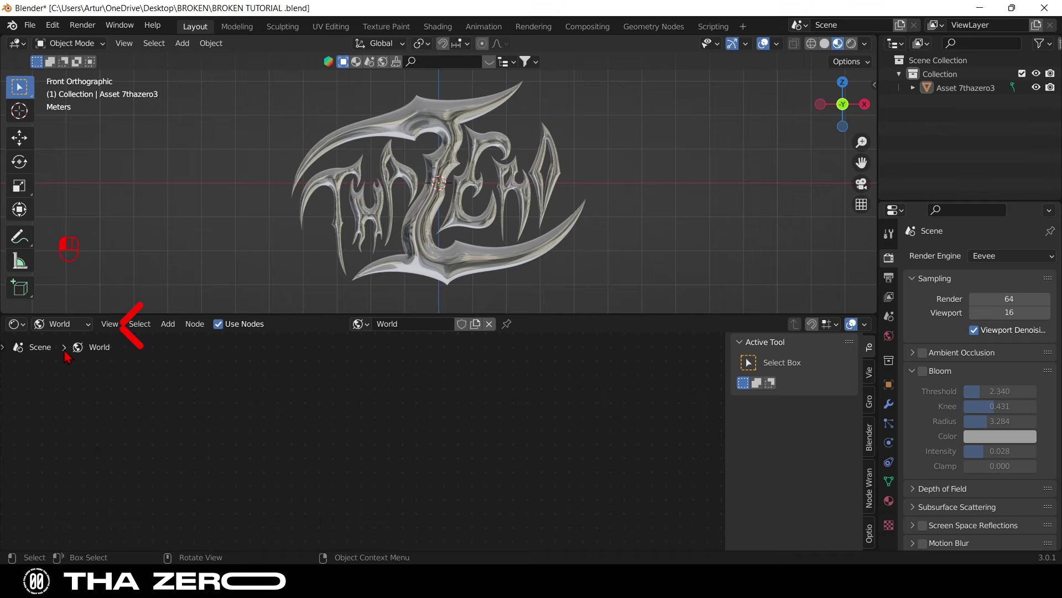
{"action": "scroll", "coordinate": [383, 437], "scroll_direction": "down", "scroll_amount": 7}
{"action": "middle_click_drag", "start_coordinate": [522, 432], "coordinate": [300, 440]}
{"action": "scroll", "coordinate": [464, 446], "scroll_direction": "up", "scroll_amount": 9}
{"action": "middle_click_drag", "start_coordinate": [481, 426], "coordinate": [602, 441]}
{"action": "scroll", "coordinate": [558, 443], "scroll_direction": "down", "scroll_amount": 2}
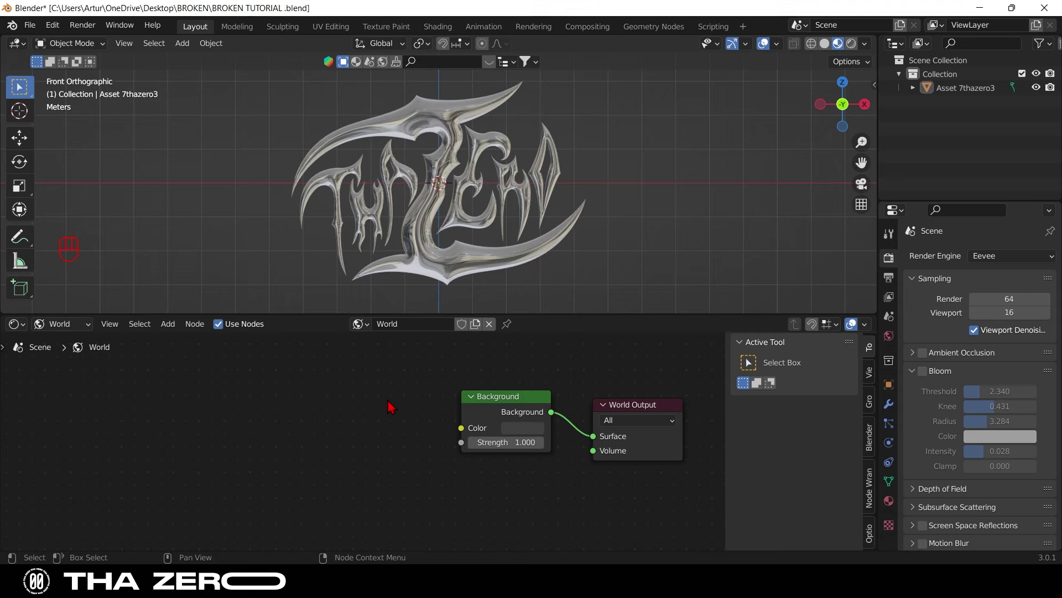
- Add an Environment Texture node and connect its Color output to the Background node's Color input
{"action": "key", "text": "shift+a"}
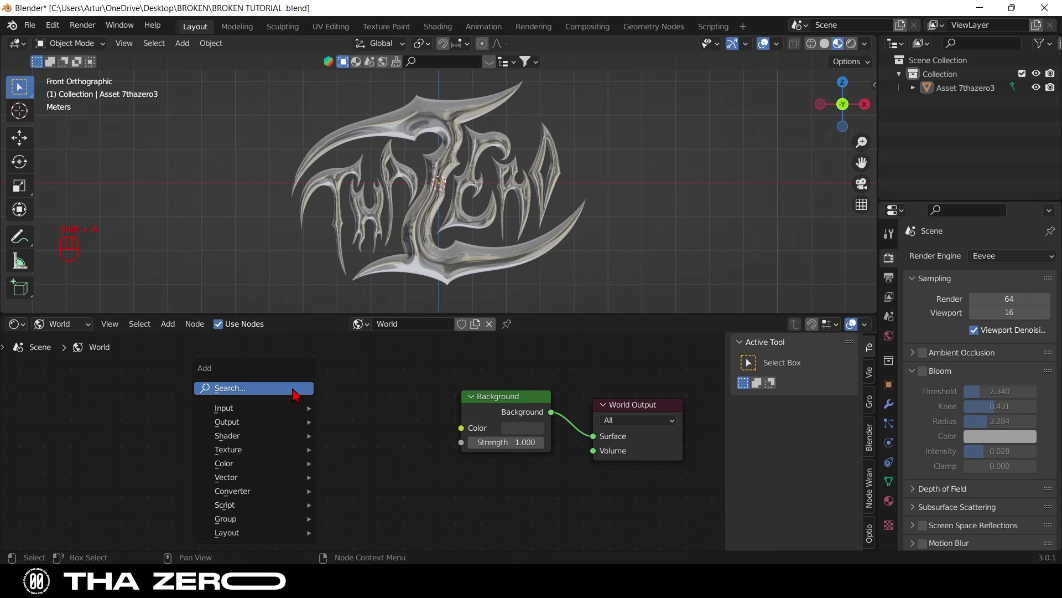
{"action": "type", "text": "ENV"}
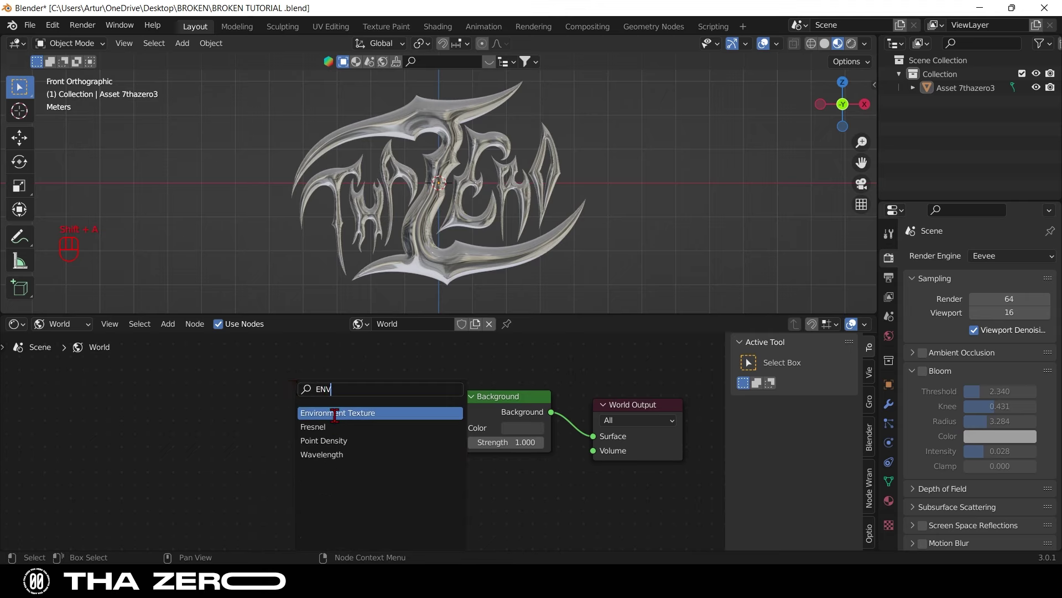
{"action": "left_click", "coordinate": [335, 412]}
{"action": "left_click", "coordinate": [288, 437]}
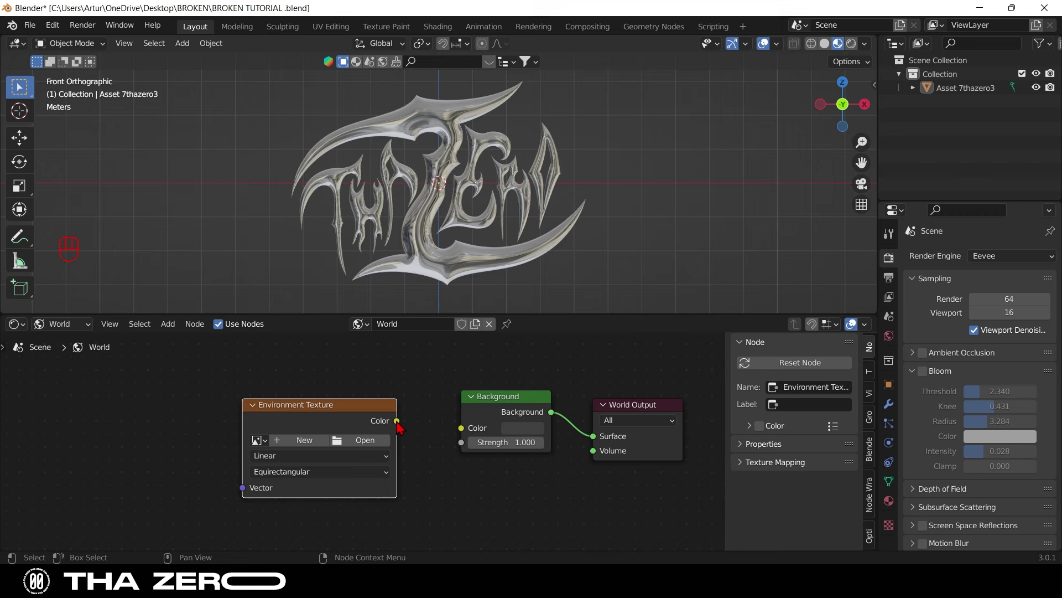
{"action": "left_click_drag", "start_coordinate": [397, 421], "coordinate": [459, 436]}
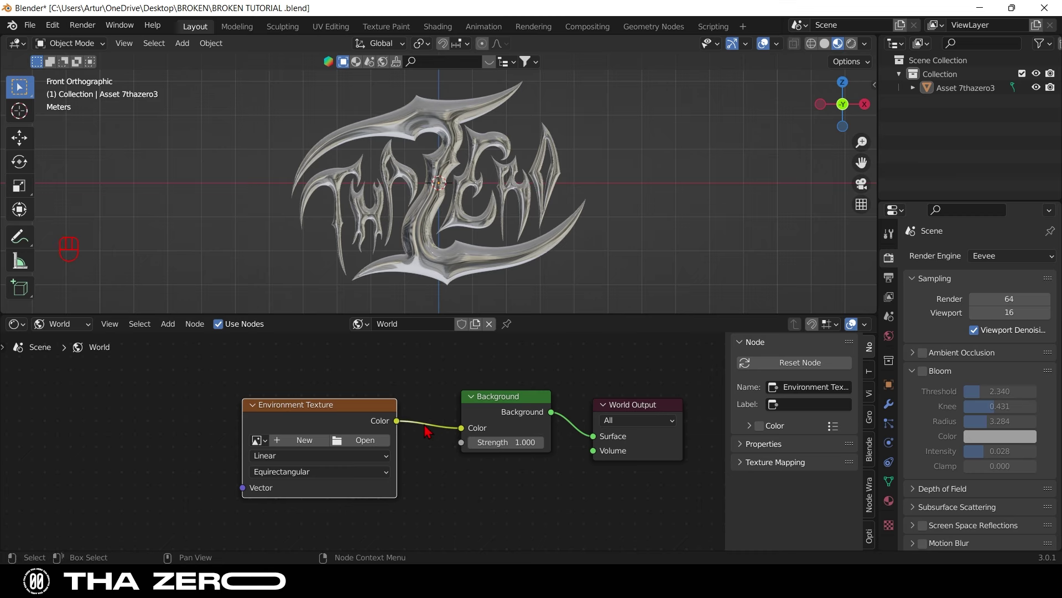
- Load THAZERO - BROKEN WORLD TEXTURE.jpg into the Environment Texture node and switch the viewport to Rendered shading
{"action": "left_click", "coordinate": [376, 440]}
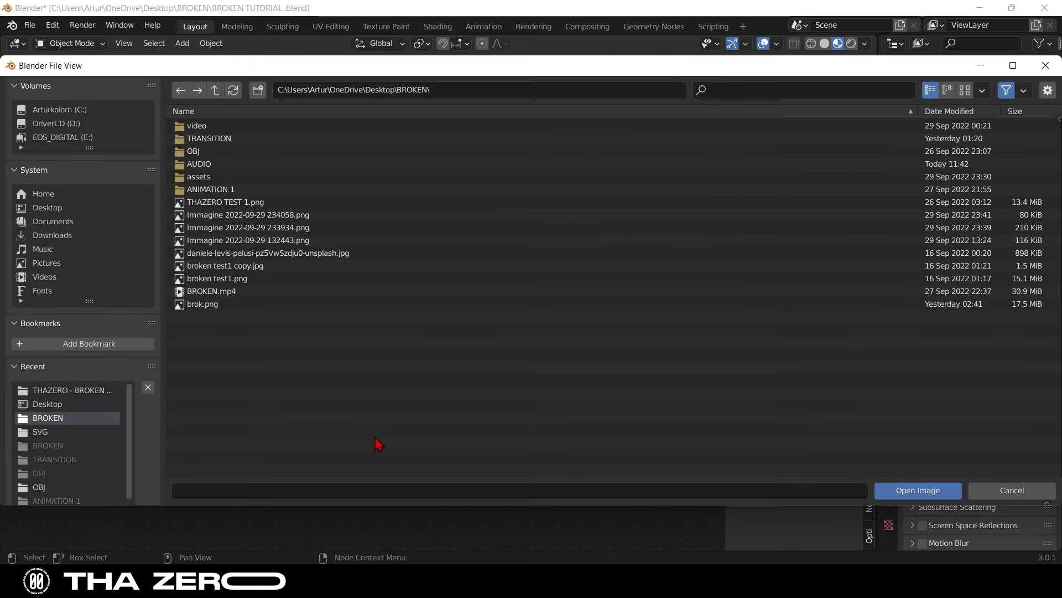
{"action": "left_click", "coordinate": [51, 390]}
{"action": "double_click", "coordinate": [293, 126]}
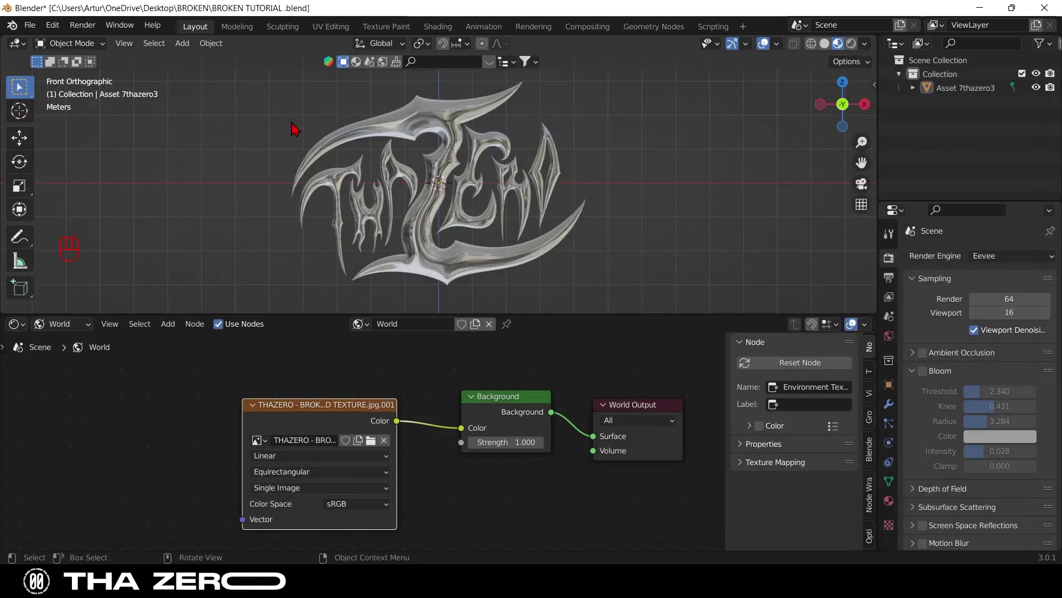
{"action": "left_click", "coordinate": [855, 45]}
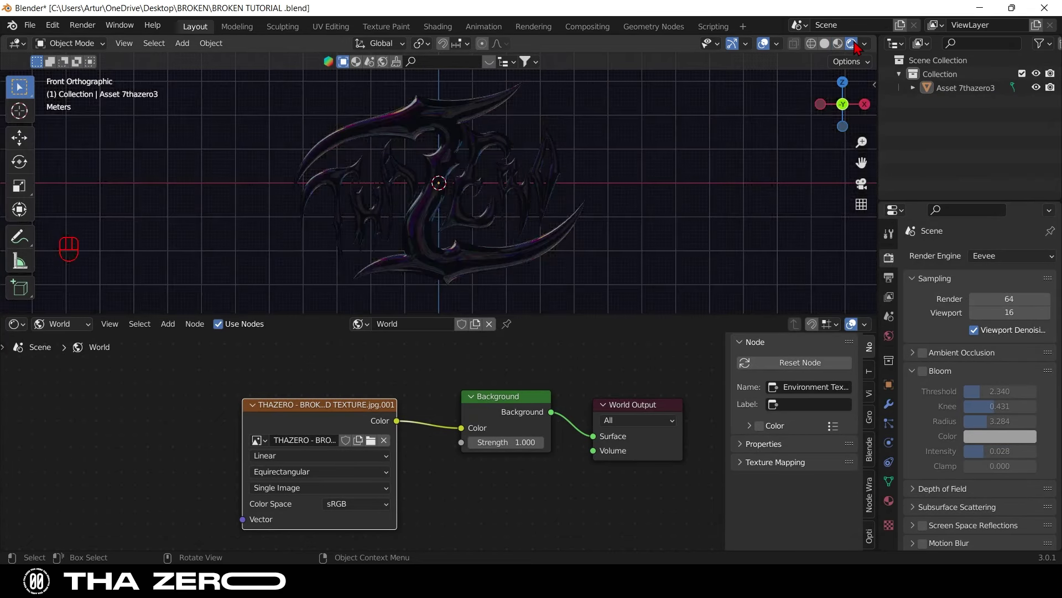
- Make sure the Node Wrangler add-on is enabled in the preferences
{"action": "left_click", "coordinate": [53, 25]}
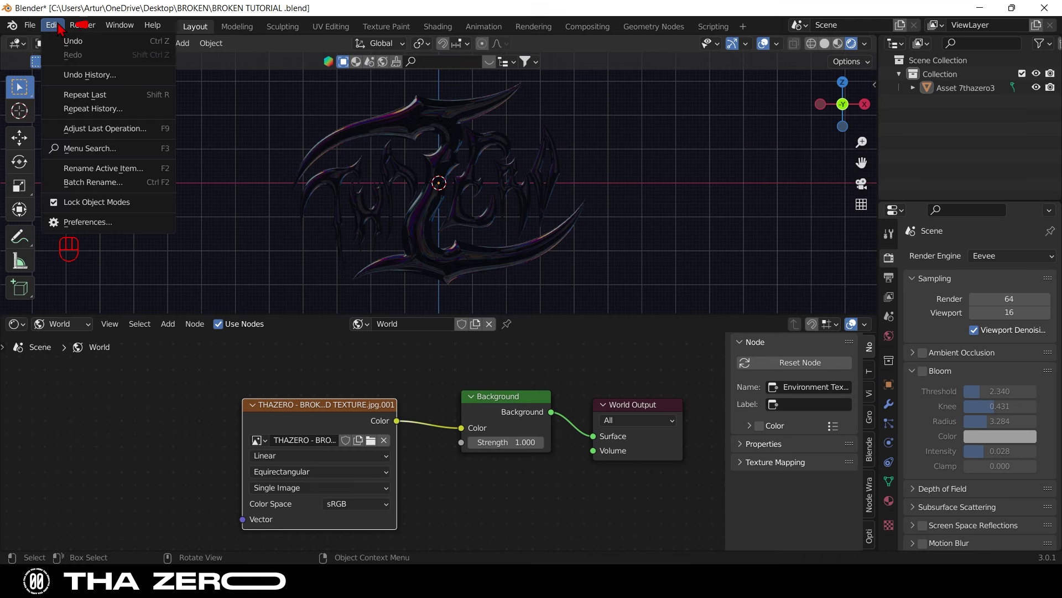
{"action": "left_click", "coordinate": [77, 222]}
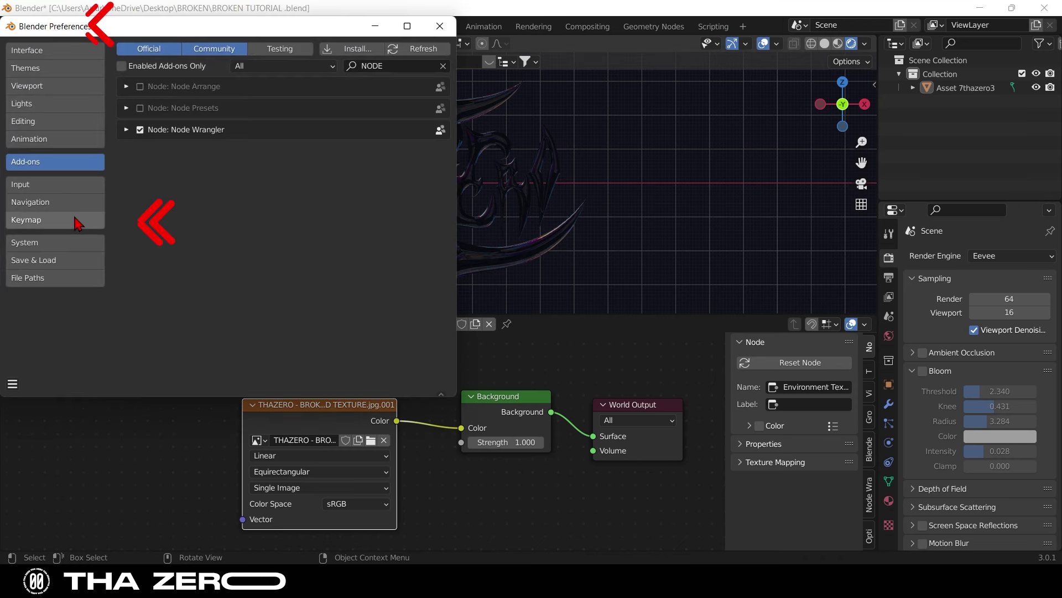
{"action": "left_click", "coordinate": [142, 131]}
{"action": "left_click", "coordinate": [142, 131]}
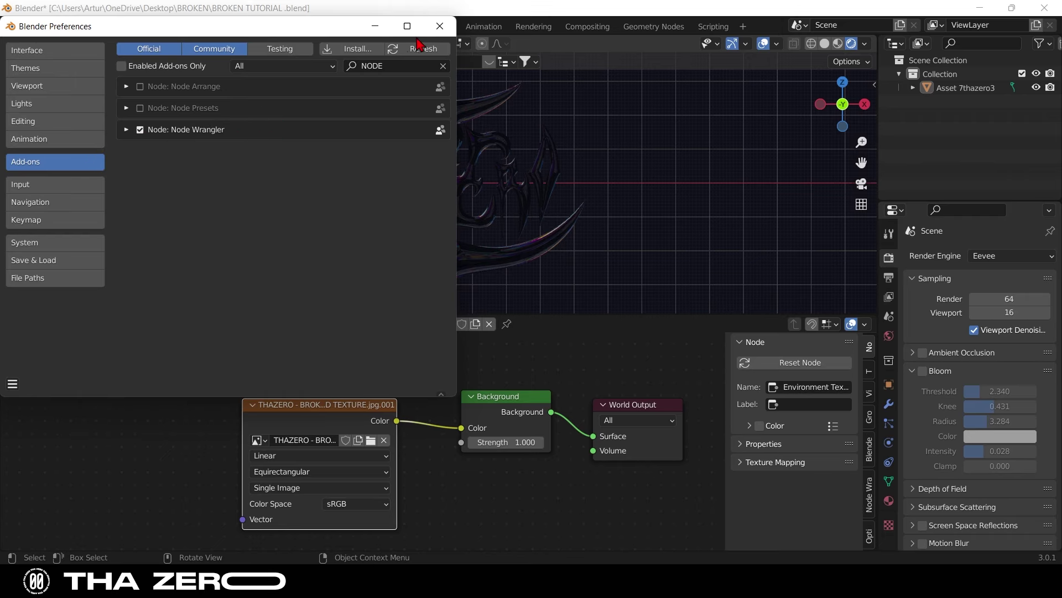
{"action": "left_click", "coordinate": [438, 28]}
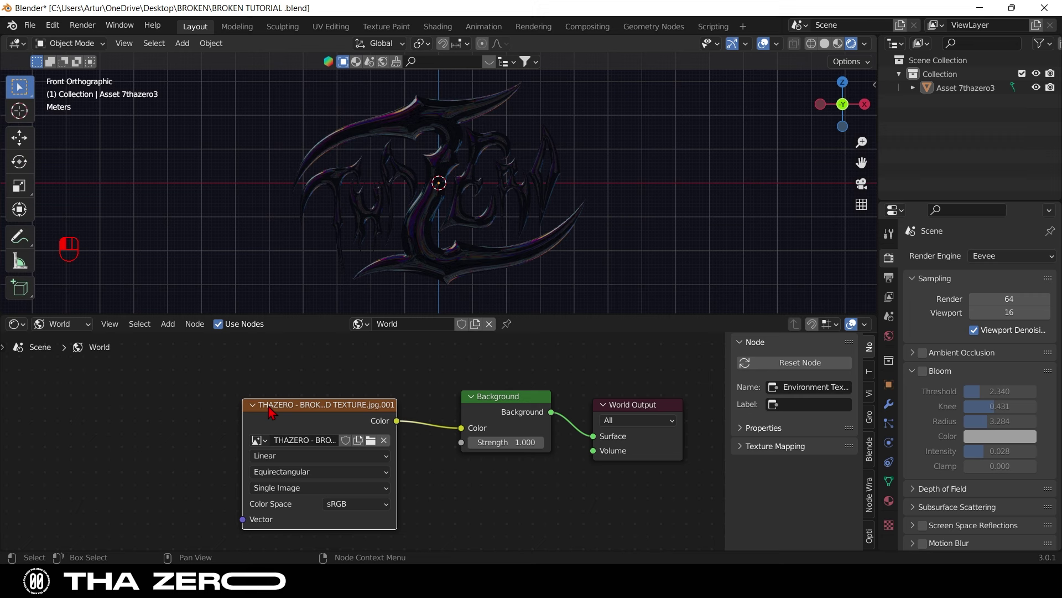
- Add linked Texture Coordinate and Mapping nodes to the environment texture and set its projection to Mirror Ball
{"action": "key", "text": "ctrl+t"}
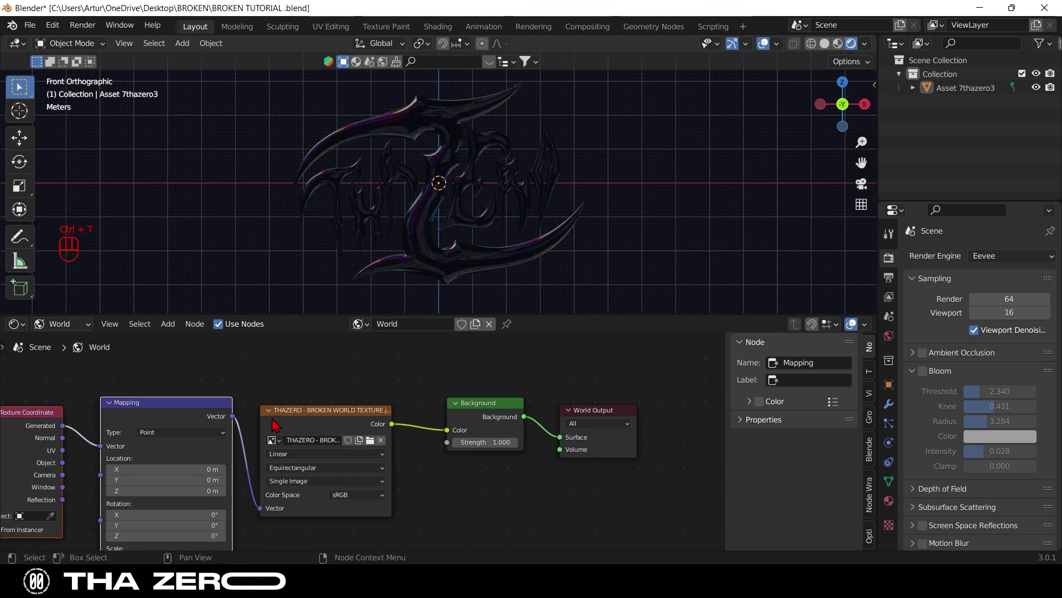
{"action": "middle_click_drag", "start_coordinate": [275, 425], "coordinate": [448, 412]}
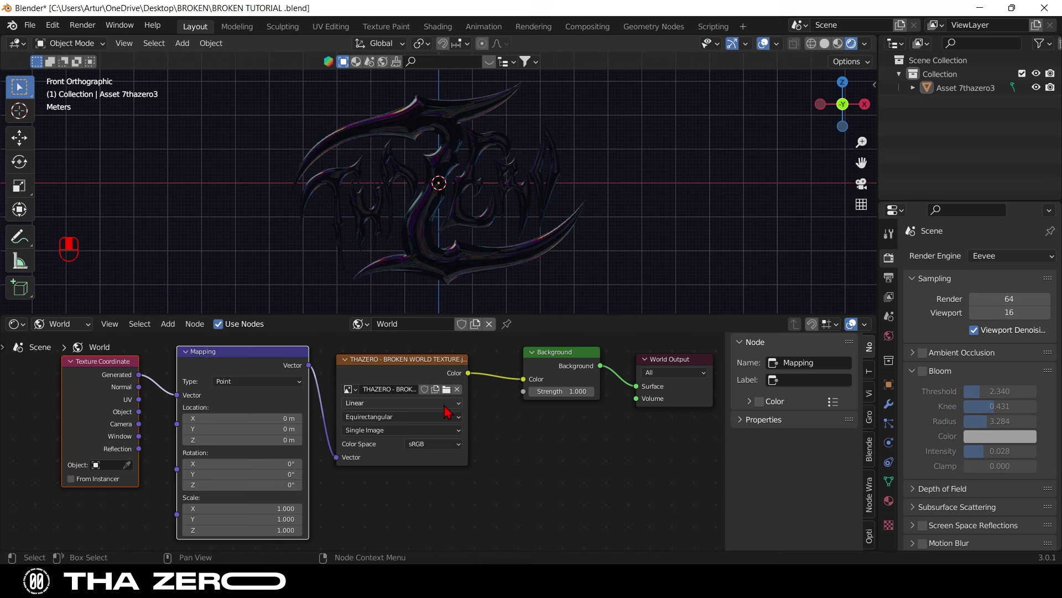
{"action": "left_click", "coordinate": [399, 416]}
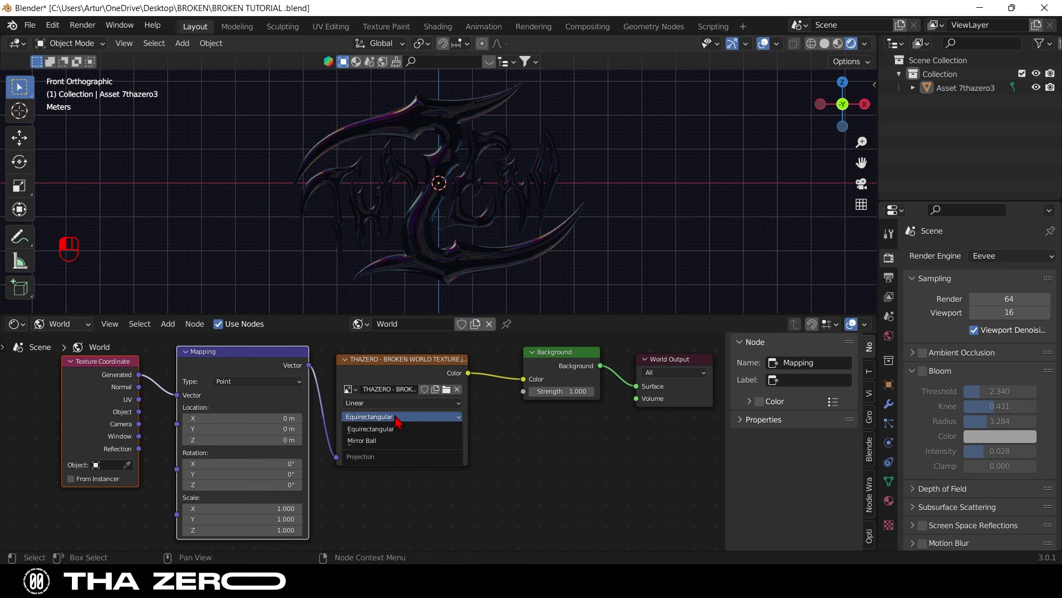
{"action": "left_click", "coordinate": [429, 442]}
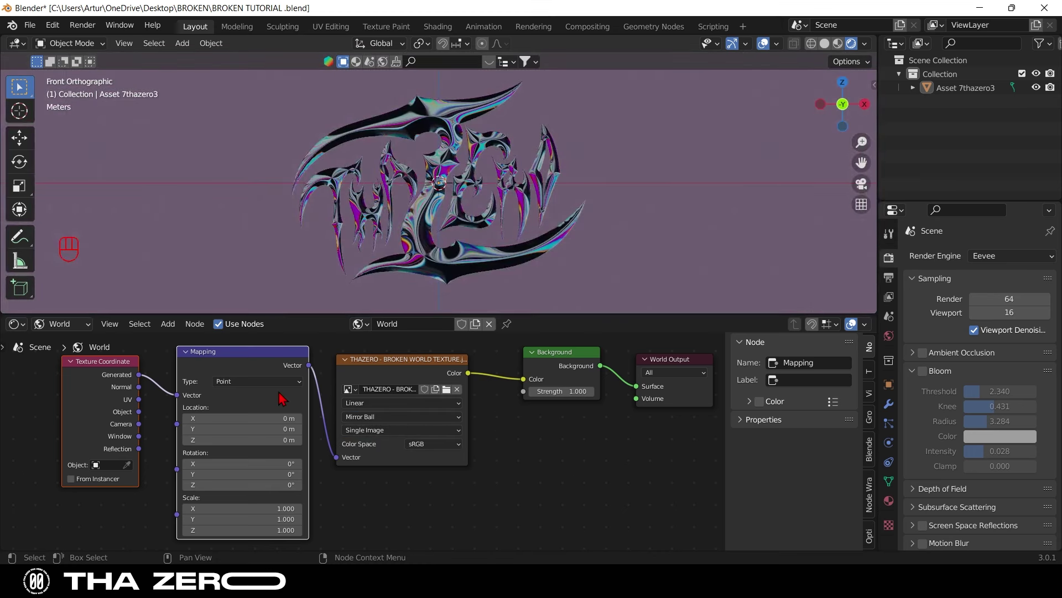
- Set the Mapping node's location to X -3.3 m, Y 1.7 m and Z -3.6 m
{"action": "scroll", "coordinate": [269, 436], "scroll_direction": "up", "scroll_amount": 1}
{"action": "scroll", "coordinate": [354, 405], "scroll_direction": "up", "scroll_amount": 2}
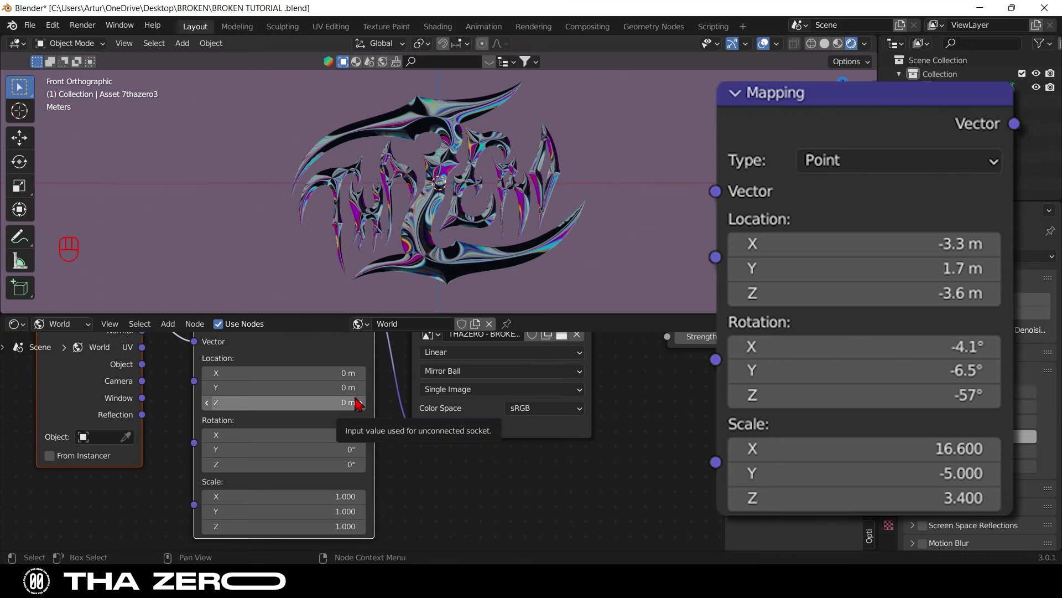
{"action": "left_click", "coordinate": [339, 373]}
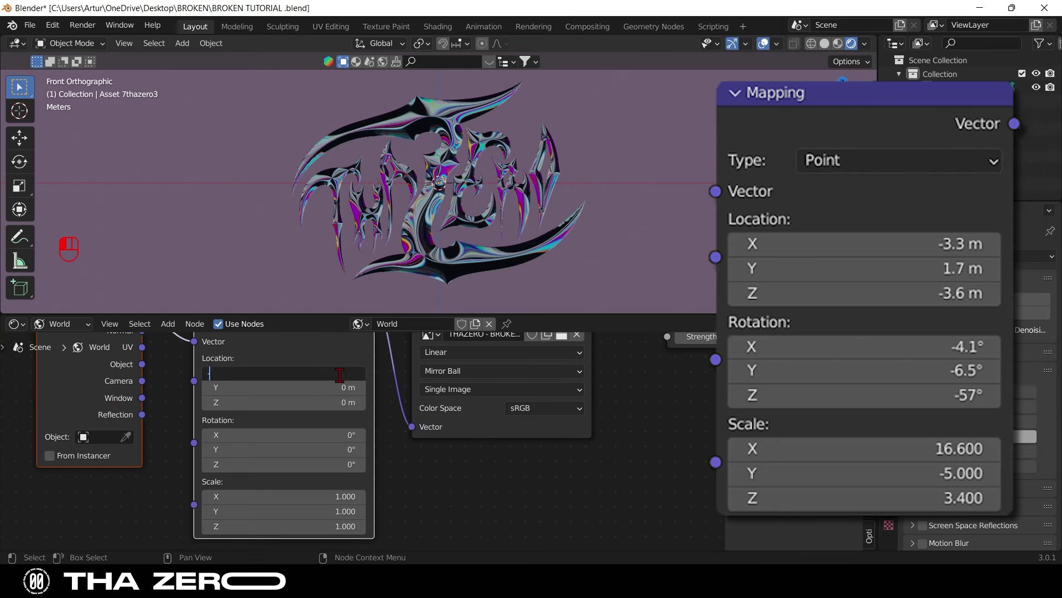
{"action": "key", "text": "Return"}
{"action": "left_click", "coordinate": [337, 387]}
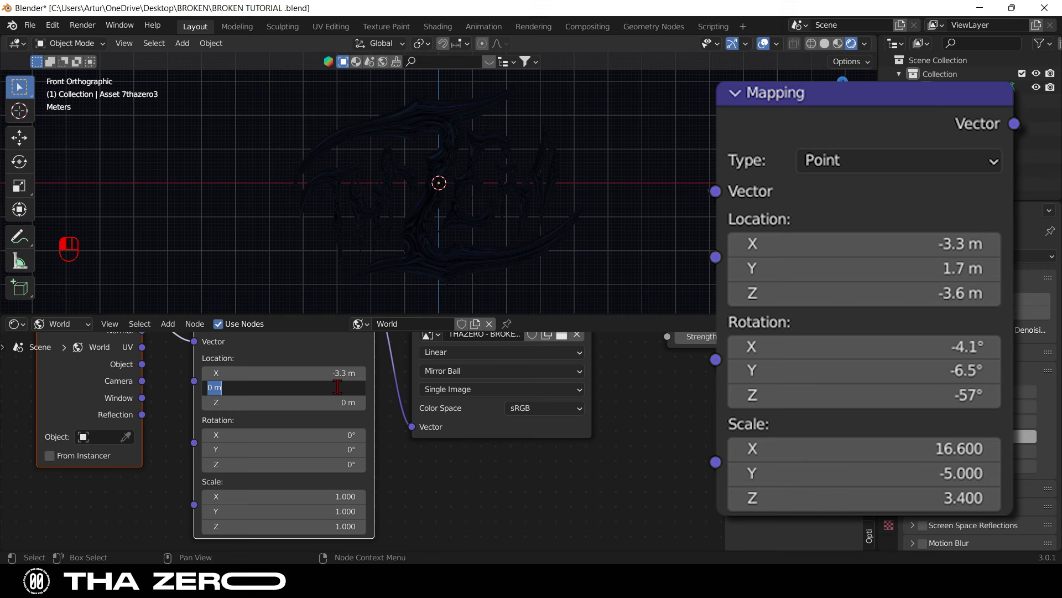
{"action": "type", "text": "1.7"}
{"action": "key", "text": "Return"}
{"action": "left_click", "coordinate": [338, 402]}
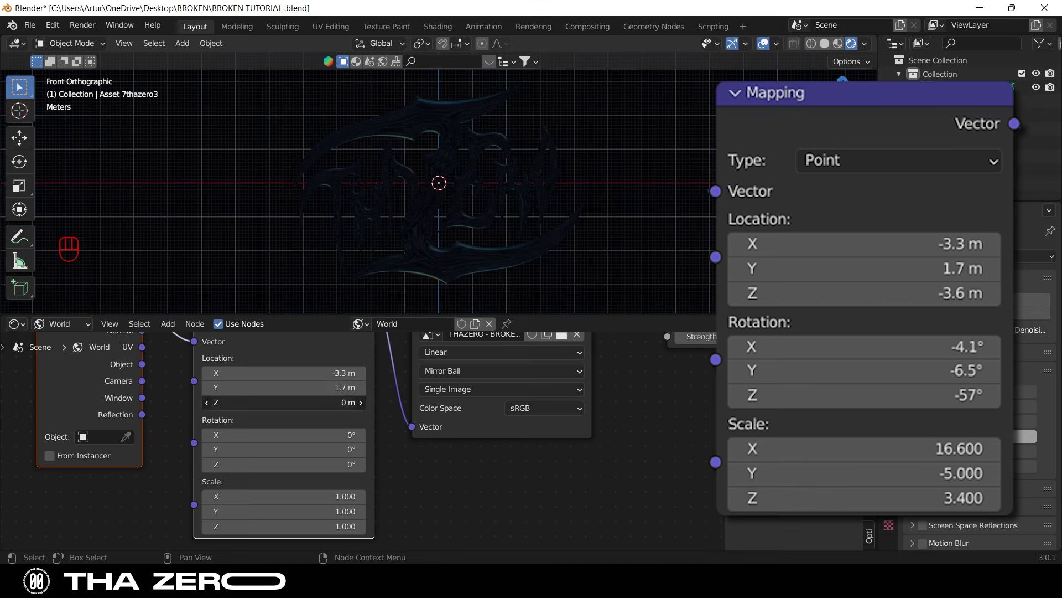
{"action": "key", "text": "BackSpace"}
{"action": "type", "text": "-3.6"}
{"action": "key", "text": "Return"}
- Set the Mapping node's rotation to X -4.1°, Y -6.5° and Z -57°
{"action": "left_click", "coordinate": [331, 435]}
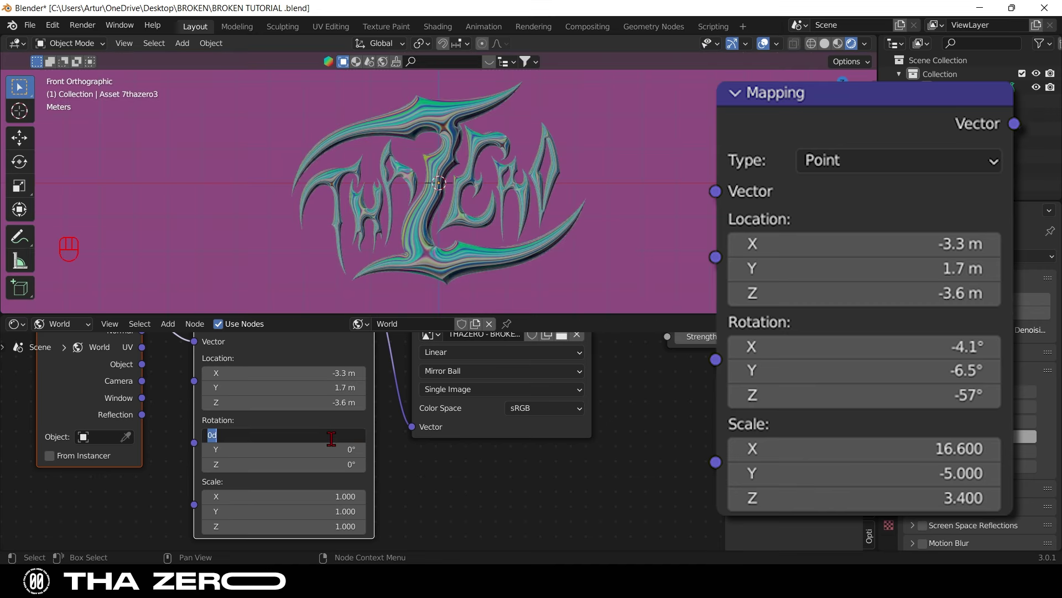
{"action": "type", "text": "4.1"}
{"action": "key", "text": "Return"}
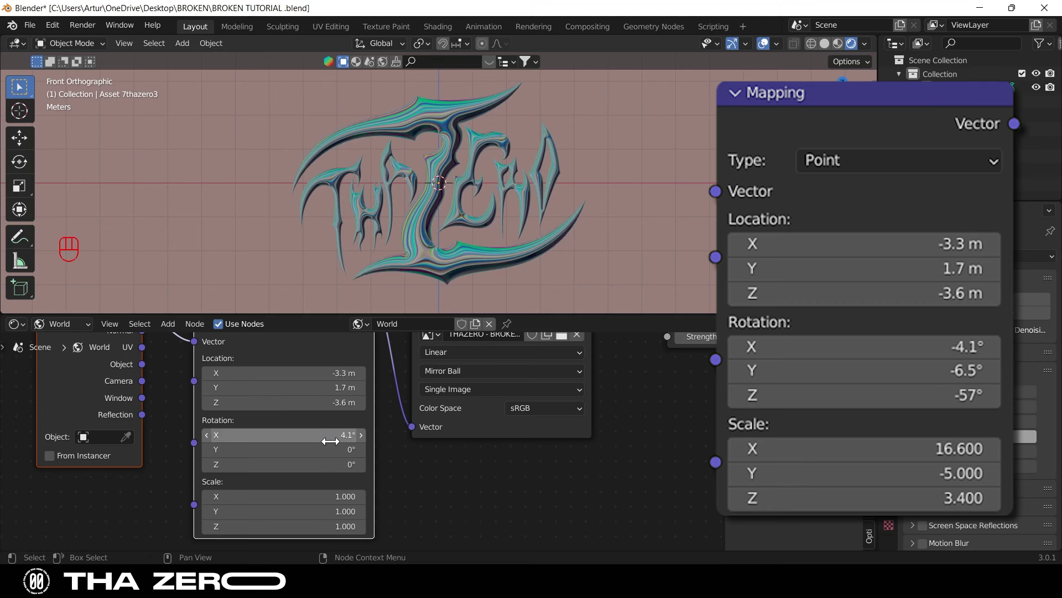
{"action": "left_click", "coordinate": [331, 441]}
{"action": "type", "text": "-"}
{"action": "key", "text": "Return"}
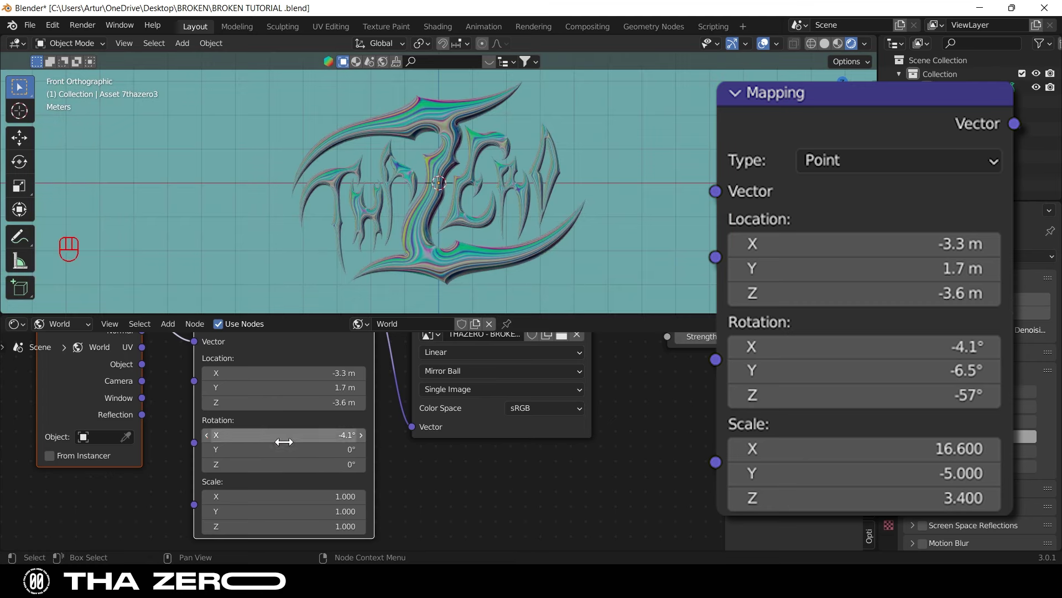
{"action": "left_click", "coordinate": [288, 449]}
{"action": "type", "text": "-6.5"}
{"action": "key", "text": "Return"}
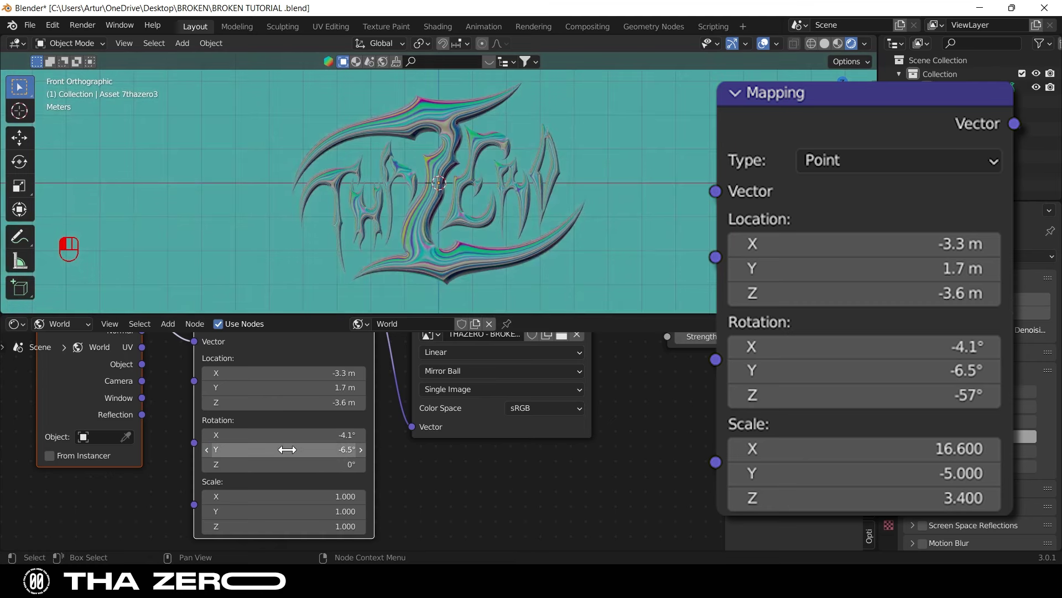
{"action": "left_click", "coordinate": [302, 458]}
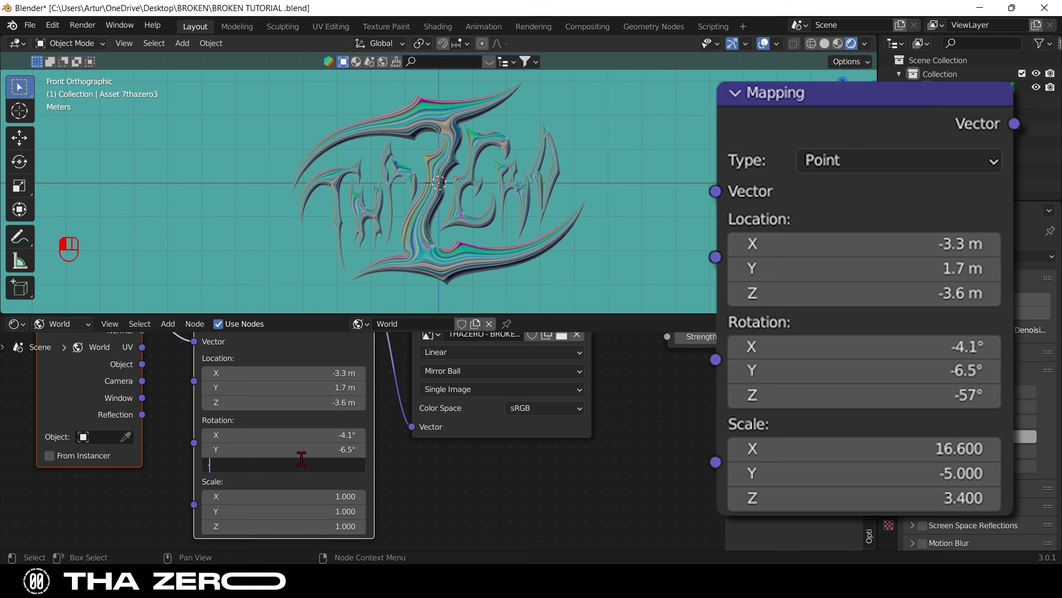
{"action": "type", "text": "-57"}
{"action": "key", "text": "Return"}
- Set the Mapping node's scale to X 16.6, Y -5 and Z 3.4
{"action": "left_click", "coordinate": [315, 491]}
{"action": "type", "text": "16.6"}
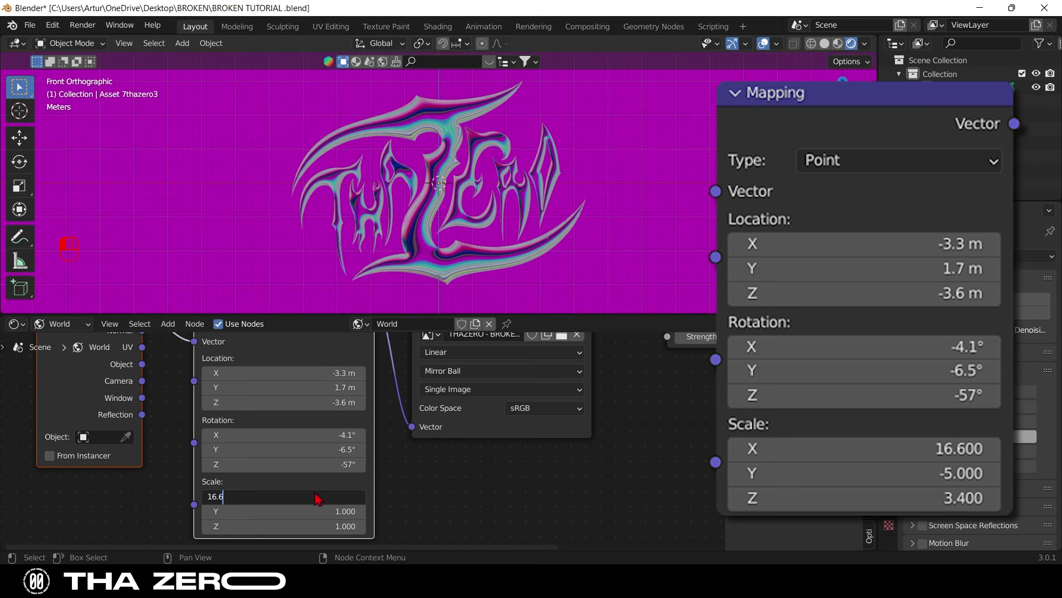
{"action": "key", "text": "Return"}
{"action": "left_click", "coordinate": [319, 507]}
{"action": "type", "text": "-5"}
{"action": "key", "text": "Return"}
{"action": "left_click", "coordinate": [322, 529]}
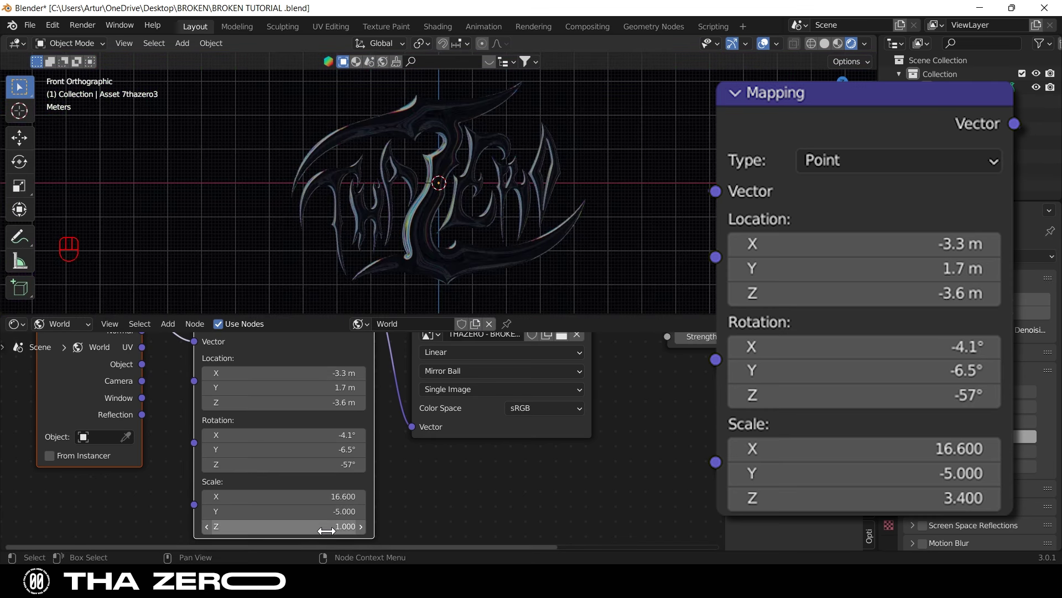
{"action": "type", "text": "3.5"}
{"action": "key", "text": "BackSpace"}
{"action": "type", "text": "4"}
{"action": "key", "text": "Return"}
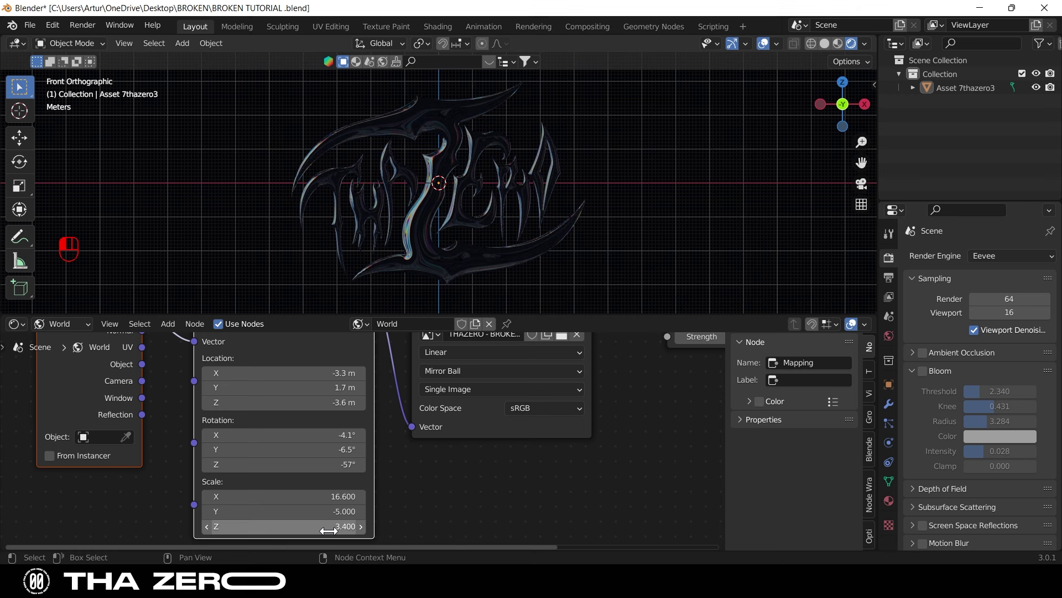
- Insert a Bright/Contrast node on the link between the environment texture and the Background node
{"action": "scroll", "coordinate": [458, 461], "scroll_direction": "down", "scroll_amount": 1}
{"action": "scroll", "coordinate": [458, 456], "scroll_direction": "down", "scroll_amount": 1}
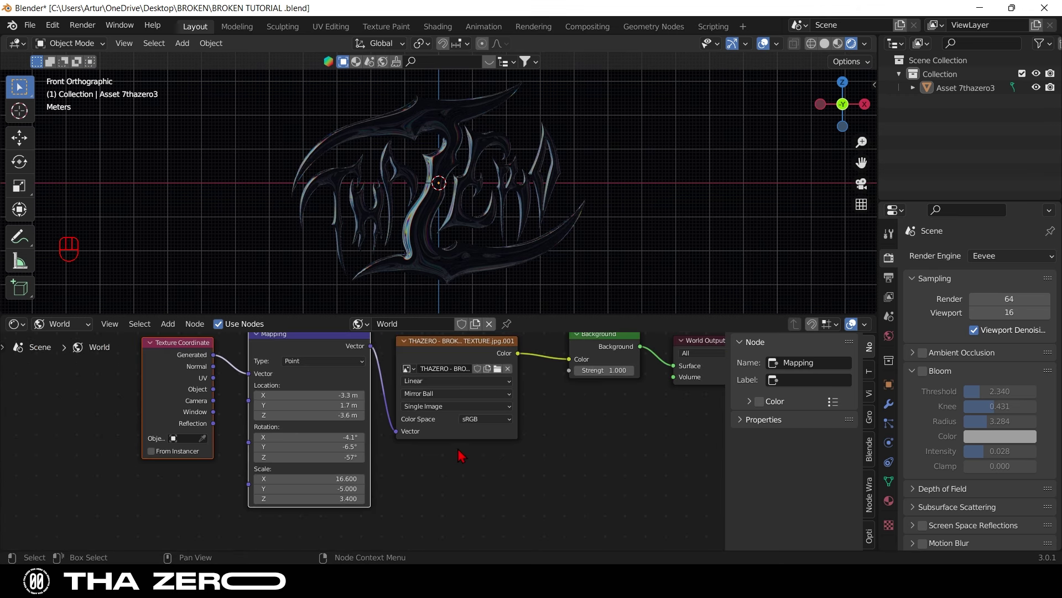
{"action": "middle_click_drag", "start_coordinate": [448, 430], "coordinate": [310, 469]}
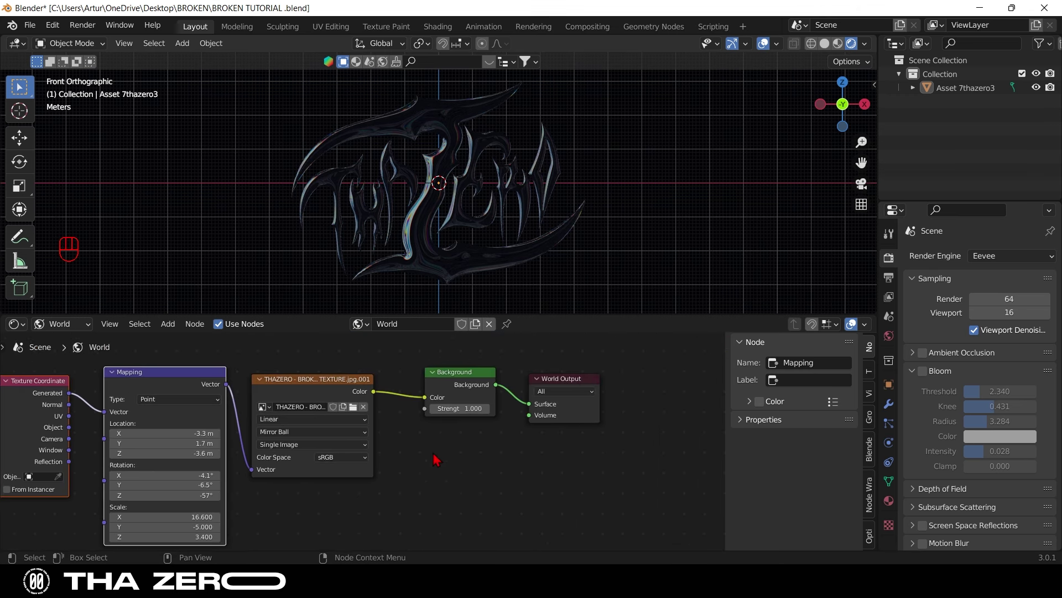
{"action": "key", "text": "shift+a"}
{"action": "left_click", "coordinate": [374, 405]}
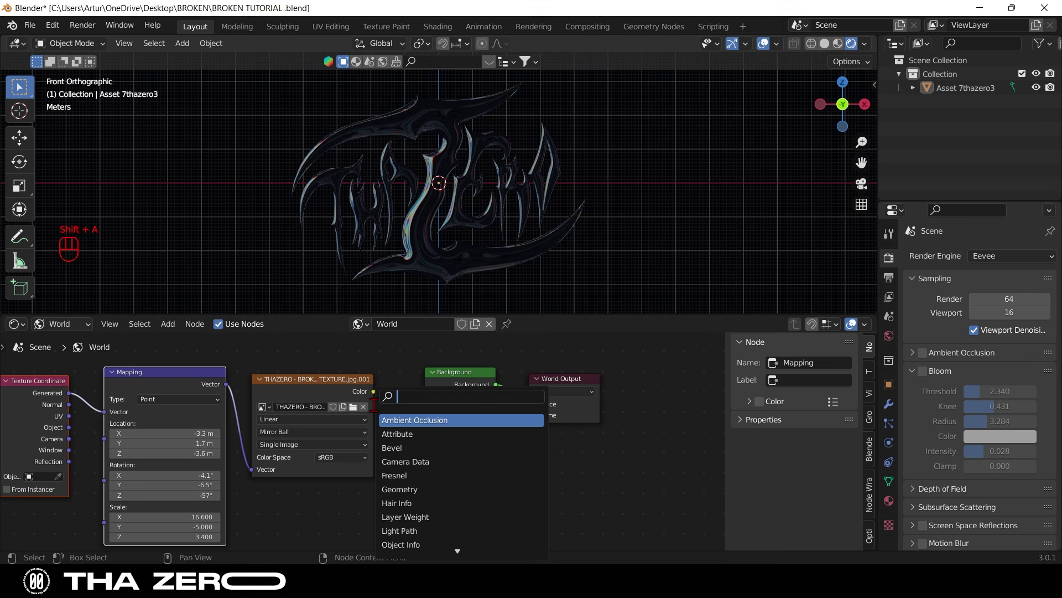
{"action": "type", "text": "CON"}
{"action": "left_click", "coordinate": [402, 419]}
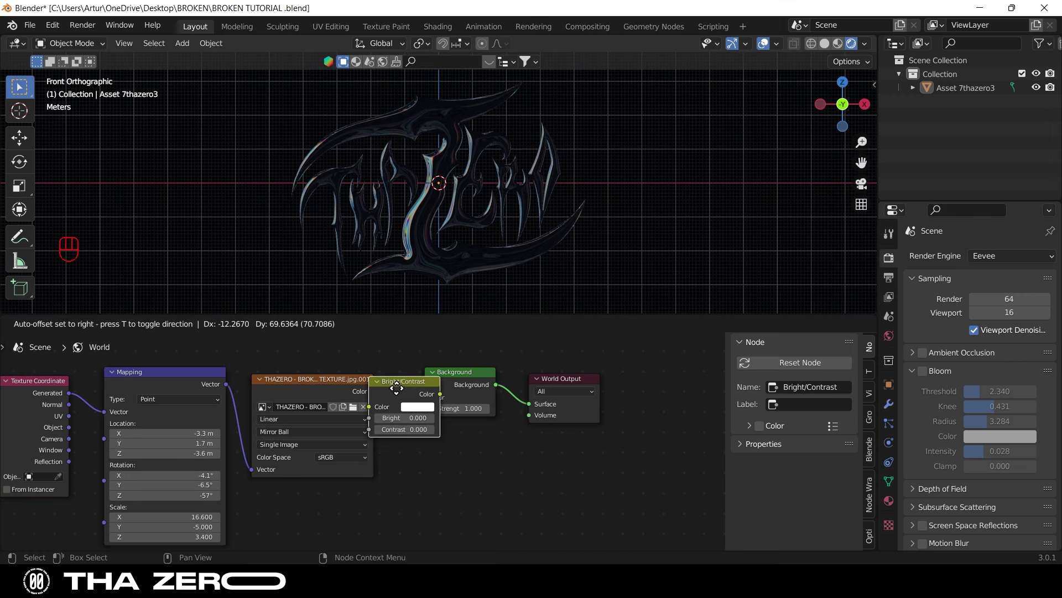
{"action": "left_click", "coordinate": [423, 398]}
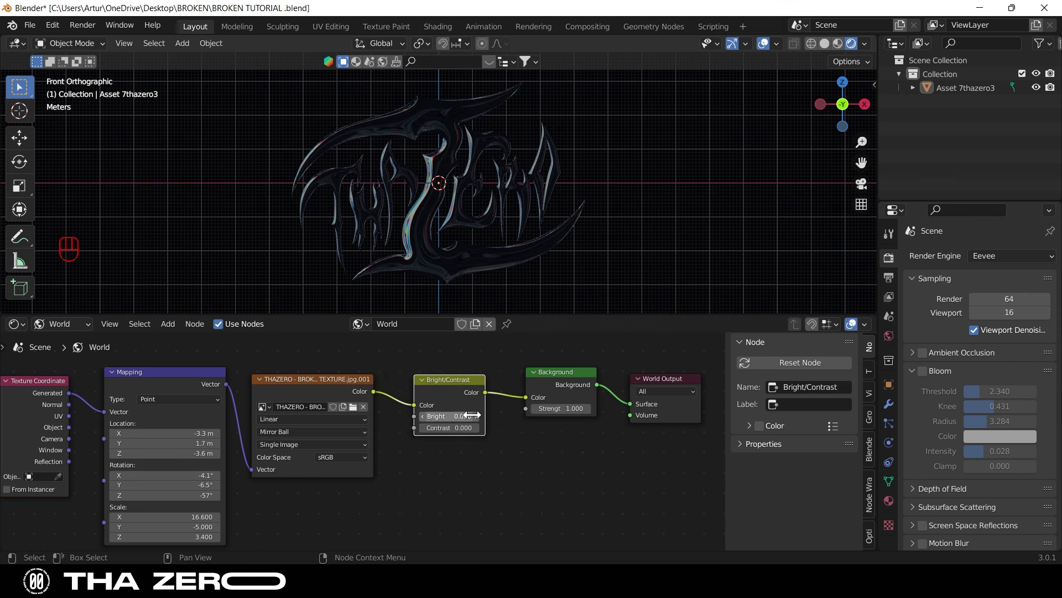
- Set the Bright/Contrast node to Bright 0.3 and Contrast 2.6, and the Background strength to 22
{"action": "left_click_drag", "start_coordinate": [468, 416], "coordinate": [477, 416]}
{"action": "left_click", "coordinate": [461, 428]}
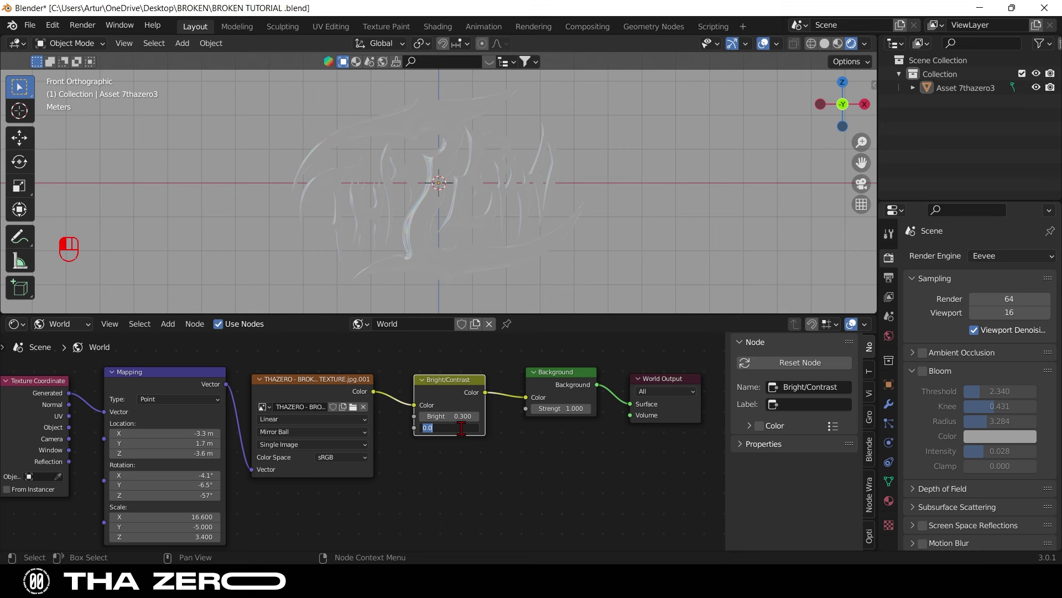
{"action": "type", "text": "2.6"}
{"action": "key", "text": "Return"}
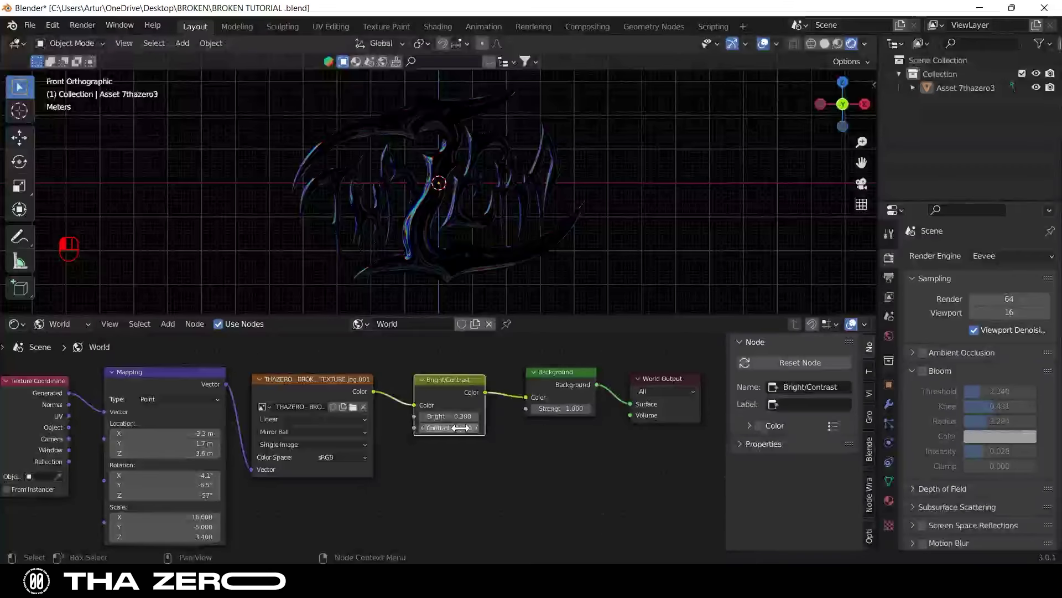
{"action": "left_click", "coordinate": [571, 409]}
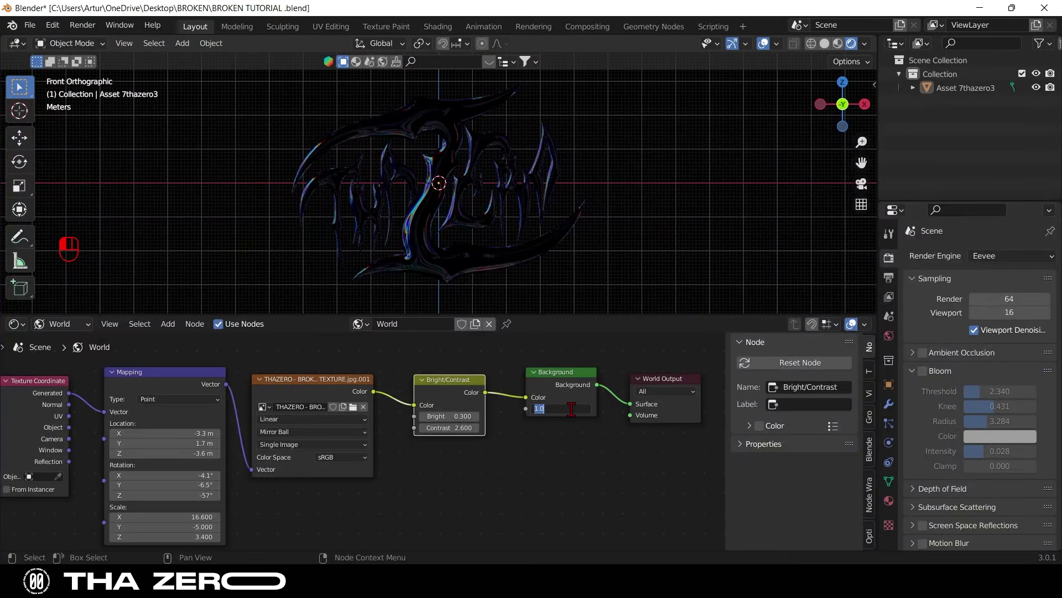
{"action": "type", "text": "22"}
{"action": "key", "text": "Return"}
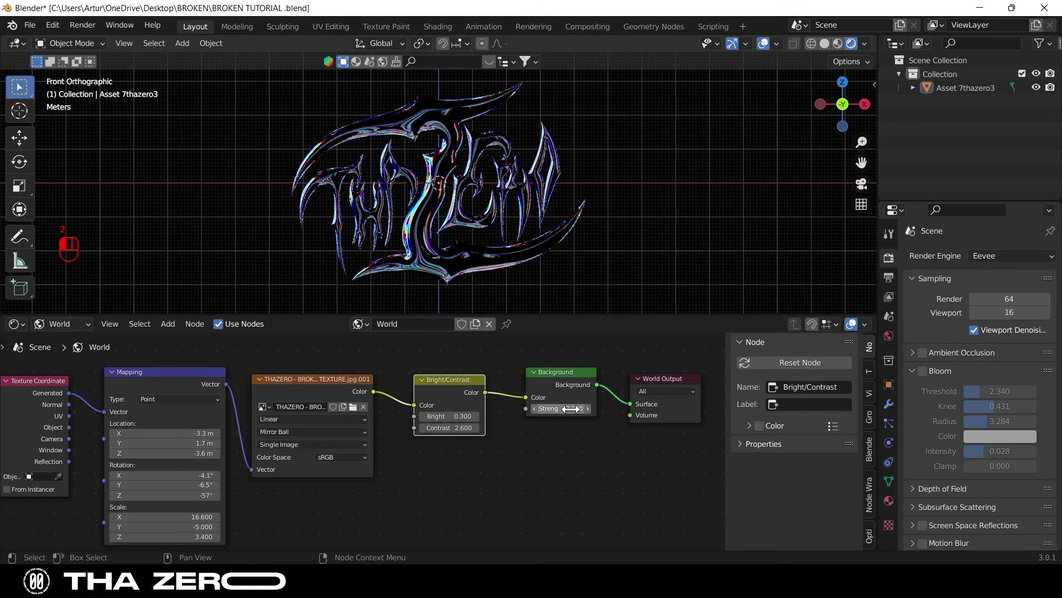
- Switch the shader editor back to the logo's CRYSTAL material and raise the Glass BSDF IOR to 1.75
{"action": "scroll", "coordinate": [381, 424], "scroll_direction": "down", "scroll_amount": 3}
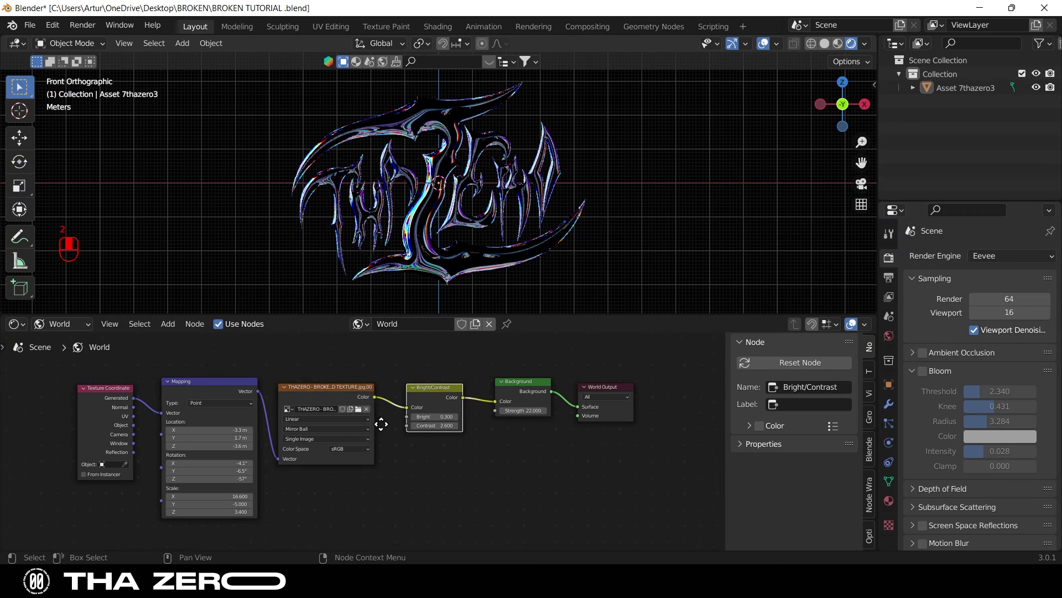
{"action": "middle_click_drag", "start_coordinate": [382, 424], "coordinate": [405, 413]}
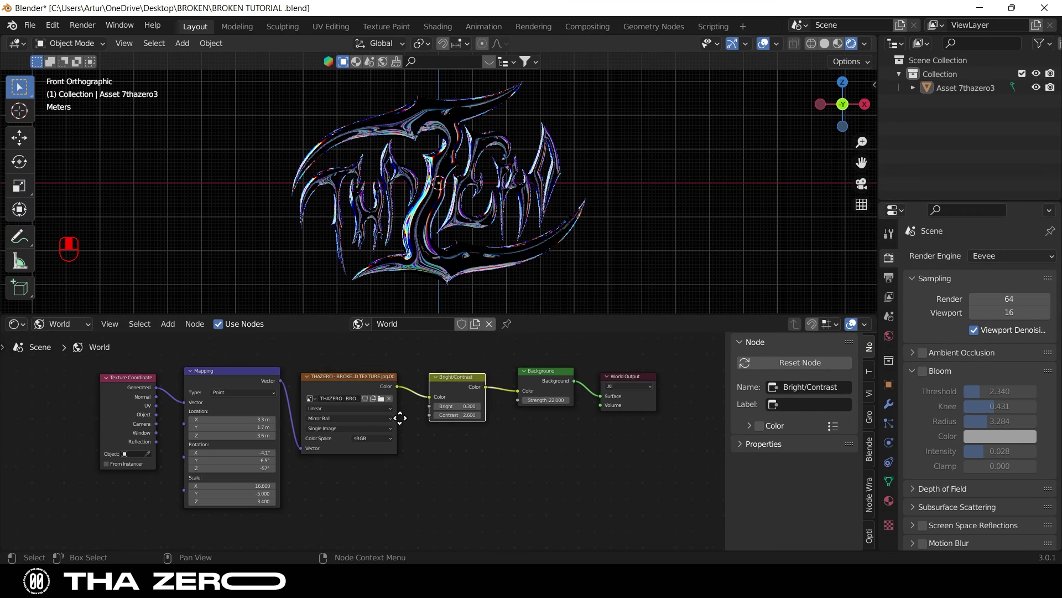
{"action": "left_click", "coordinate": [71, 333]}
{"action": "left_click", "coordinate": [59, 335]}
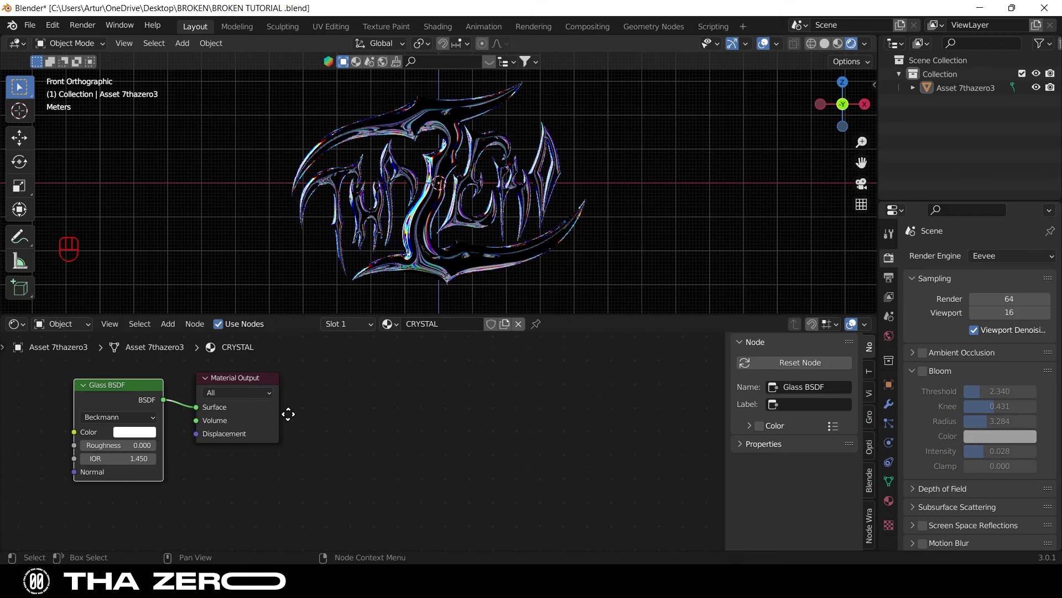
{"action": "middle_click_drag", "start_coordinate": [288, 414], "coordinate": [533, 414]}
{"action": "scroll", "coordinate": [498, 435], "scroll_direction": "up", "scroll_amount": 2}
{"action": "left_click", "coordinate": [412, 464]}
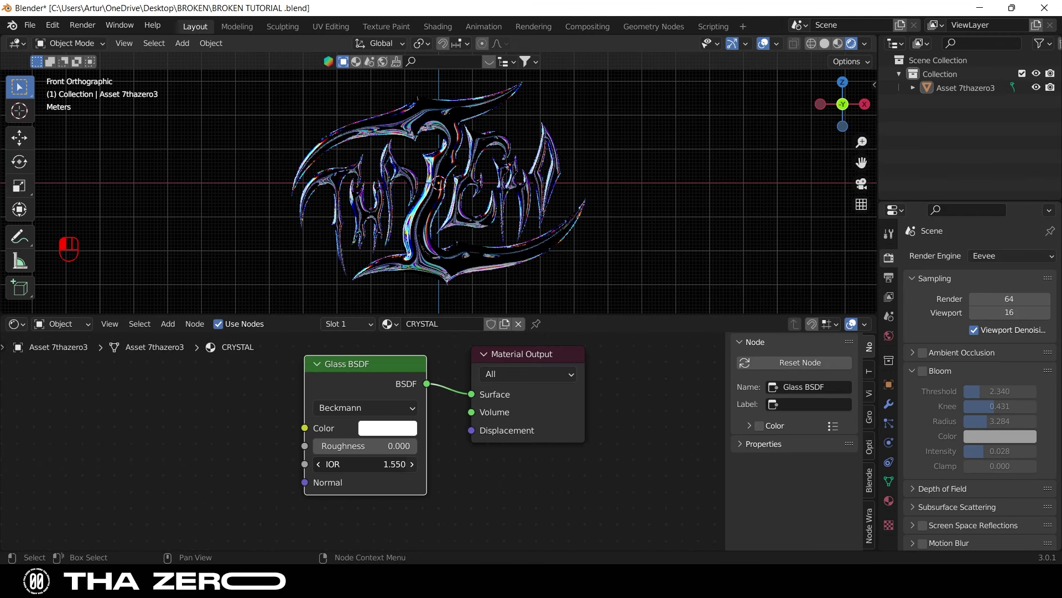
{"action": "left_click", "coordinate": [411, 464]}
{"action": "left_click", "coordinate": [412, 464]}
{"action": "scroll", "coordinate": [468, 213], "scroll_direction": "up", "scroll_amount": 4}
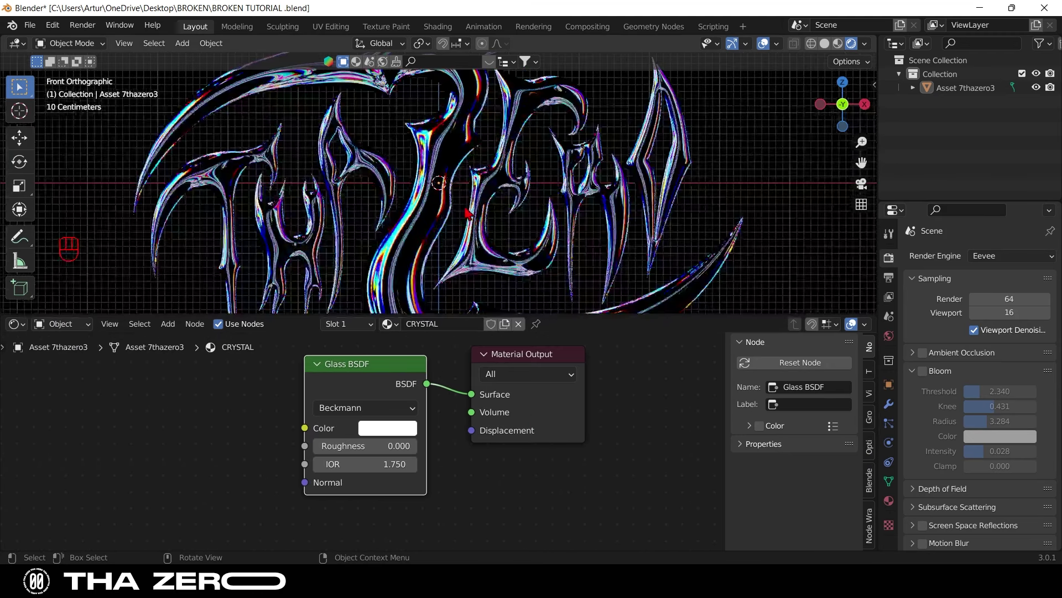
{"action": "scroll", "coordinate": [468, 213], "scroll_direction": "down", "scroll_amount": 2}
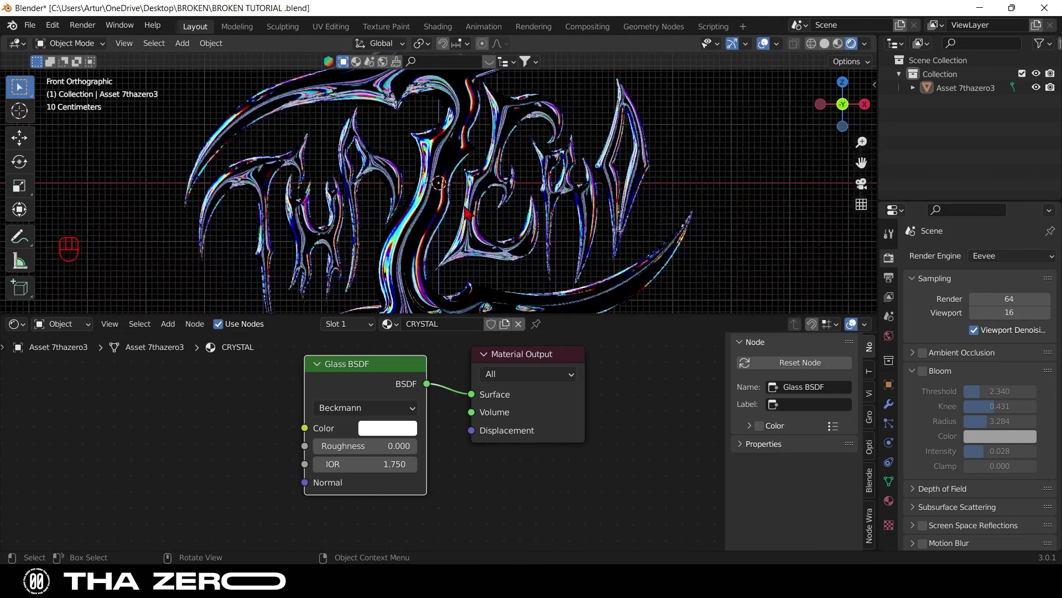
- Enable Bloom in the Eevee render settings with a threshold of 0.4 and a knee of 0.11
{"action": "left_click", "coordinate": [922, 372]}
{"action": "left_click", "coordinate": [996, 392]}
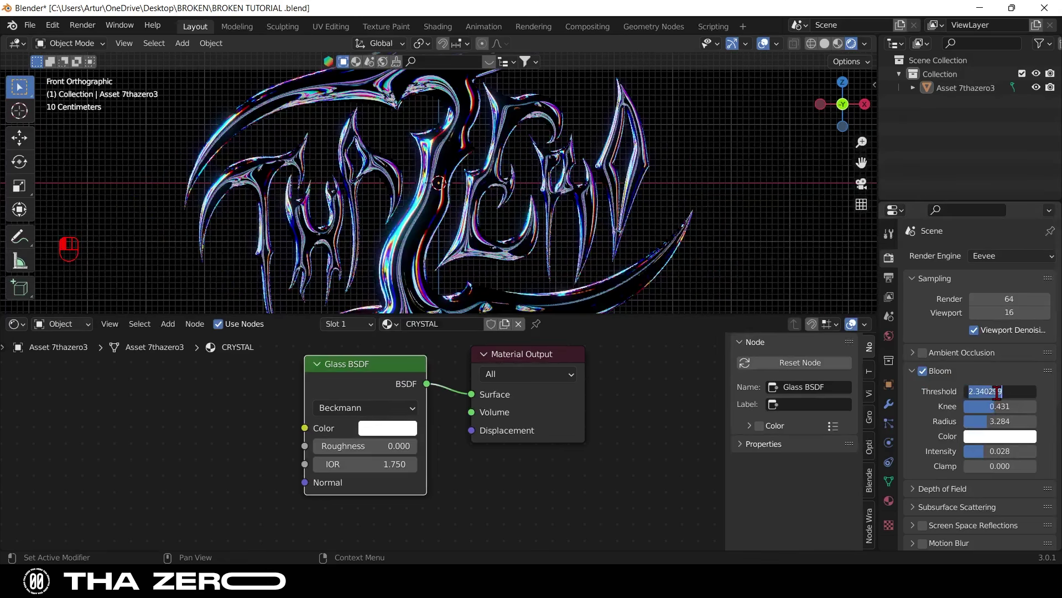
{"action": "type", "text": "0.4"}
{"action": "key", "text": "Return"}
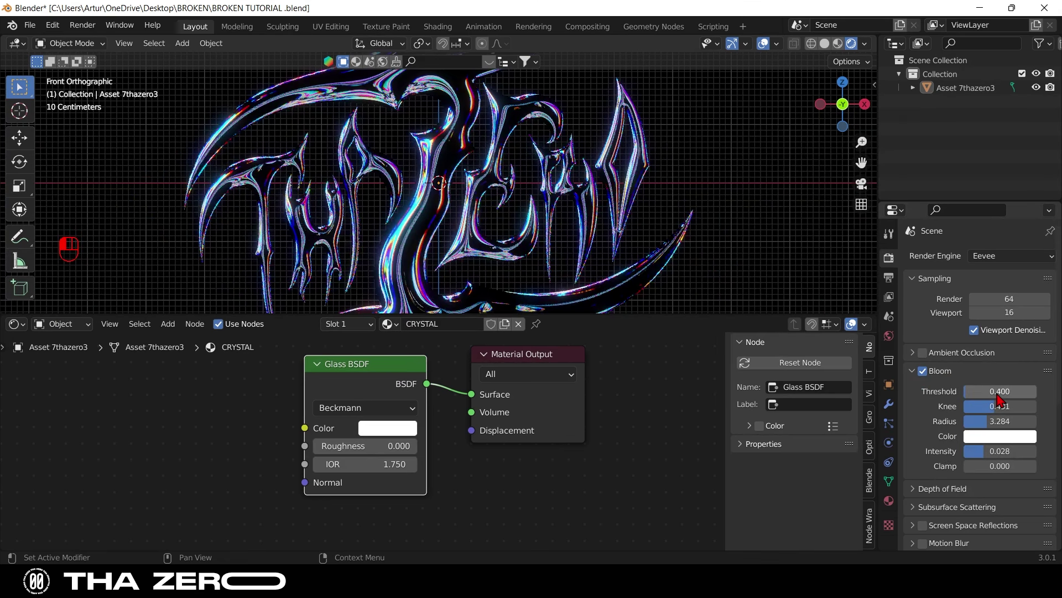
{"action": "left_click", "coordinate": [999, 406]}
{"action": "type", "text": "0."}
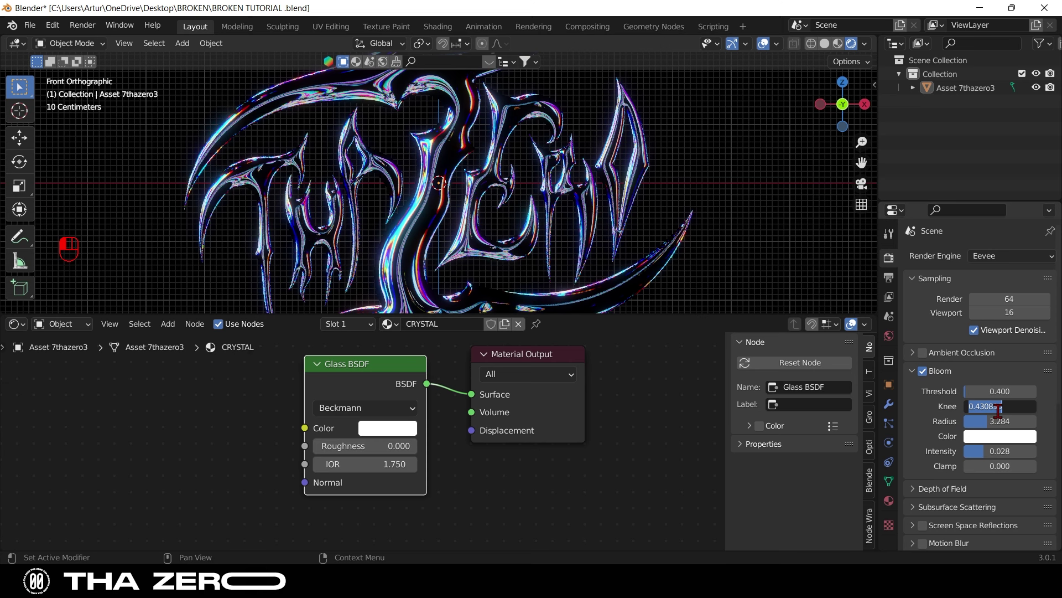
{"action": "type", "text": "11"}
{"action": "key", "text": "Return"}
- Try a bloom radius of 0.5
{"action": "left_click", "coordinate": [1002, 419]}
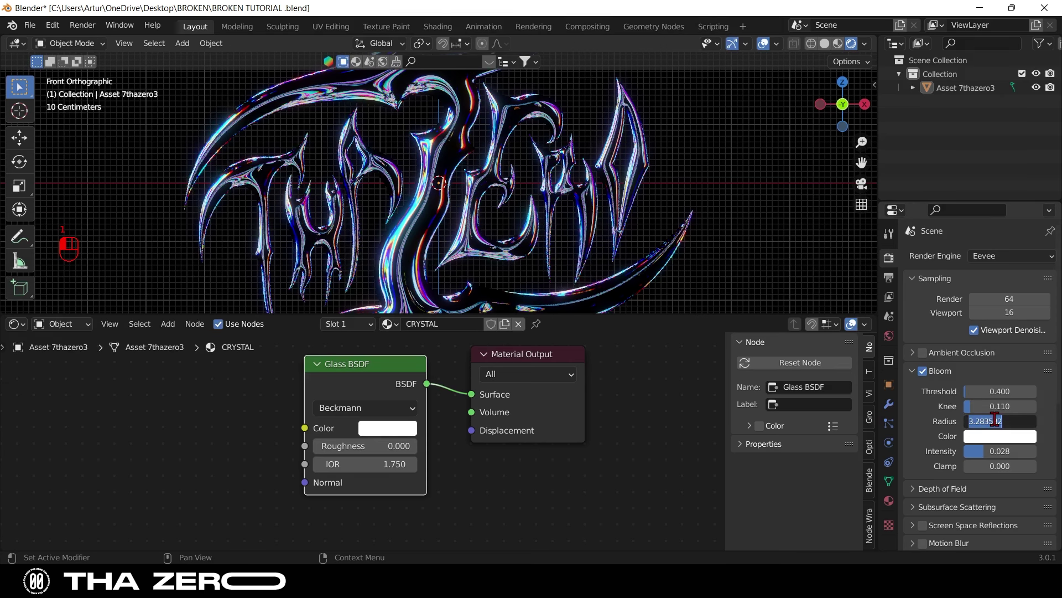
{"action": "type", "text": "8.5"}
{"action": "key", "text": "Return"}
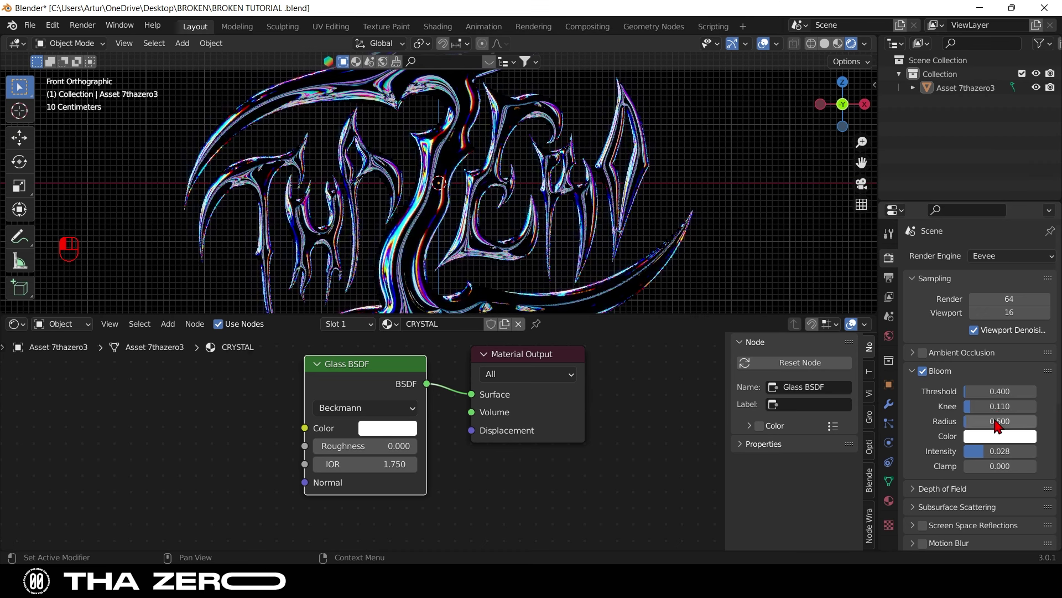
- Set the bloom radius to 5 and the bloom intensity to 0.1
{"action": "left_click", "coordinate": [996, 422]}
{"action": "type", "text": "5"}
{"action": "key", "text": "Return"}
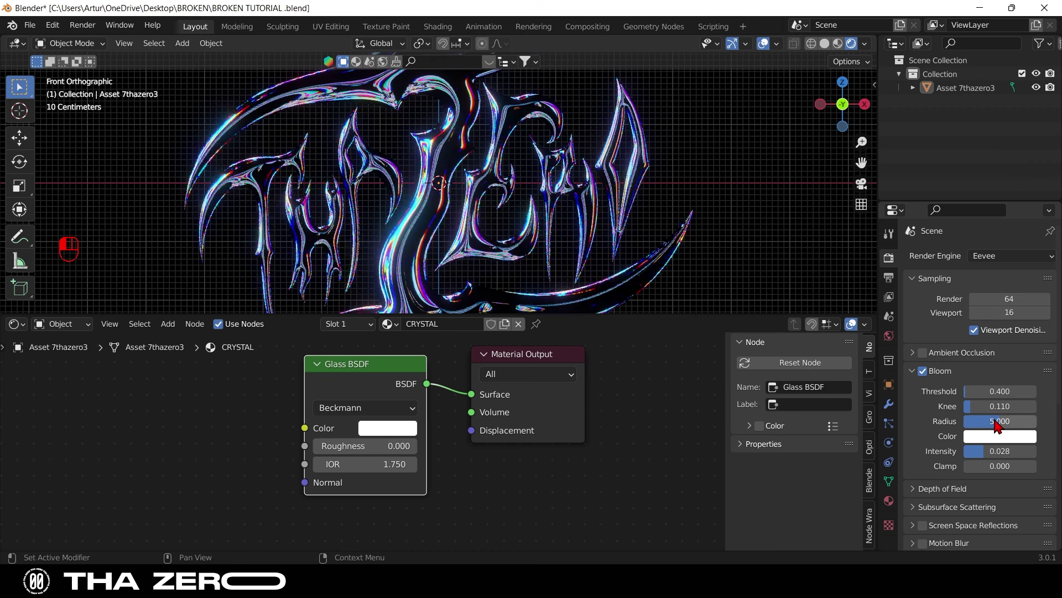
{"action": "left_click_drag", "start_coordinate": [989, 450], "coordinate": [1045, 450]}
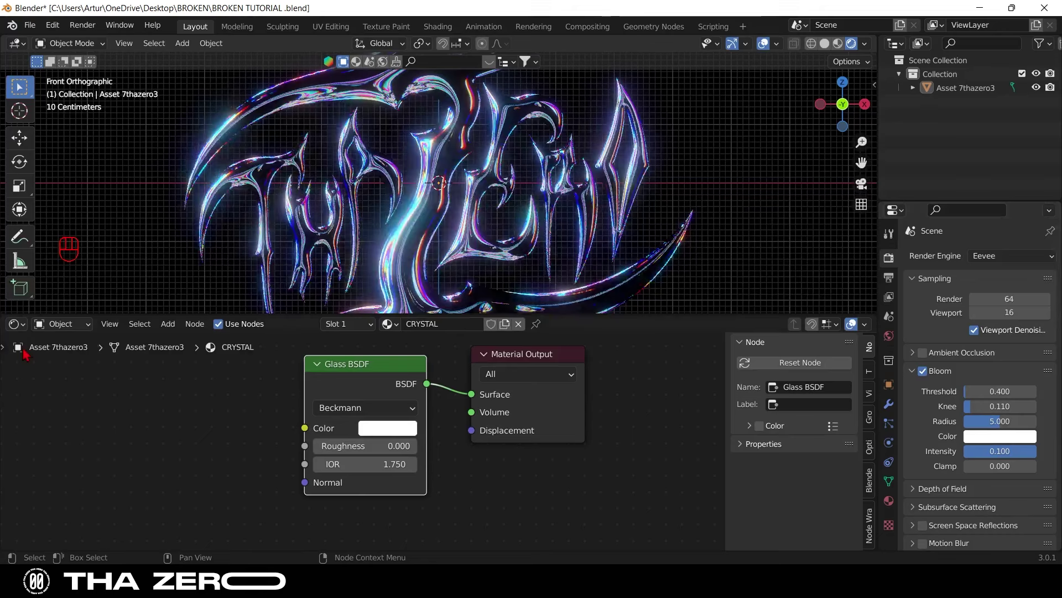
{"action": "scroll", "coordinate": [287, 181], "scroll_direction": "down", "scroll_amount": 3}
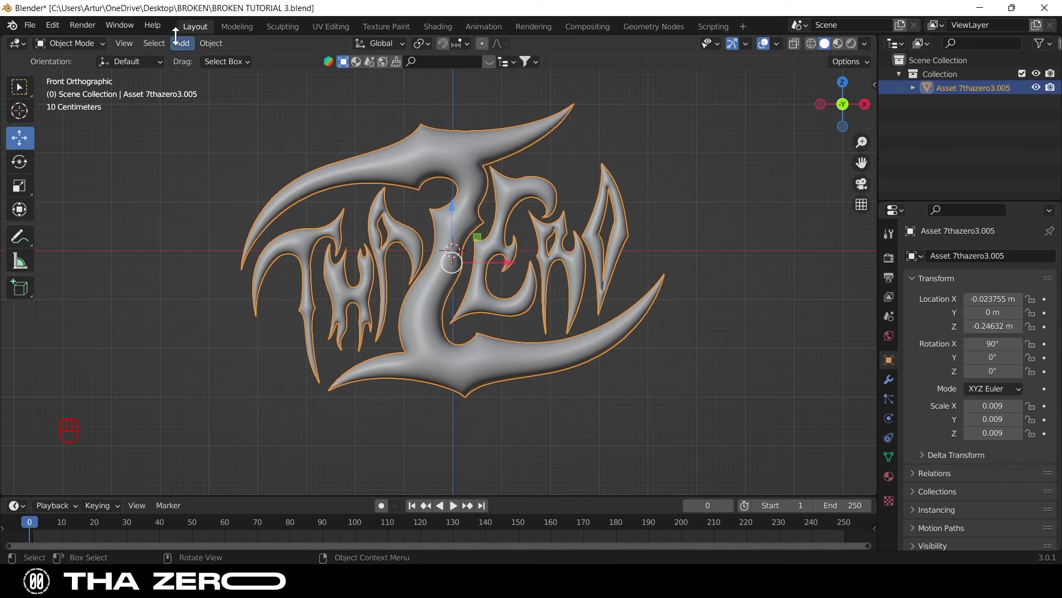
- Make sure the Cell Fracture add-on is enabled in the preferences
{"action": "left_click", "coordinate": [53, 26]}
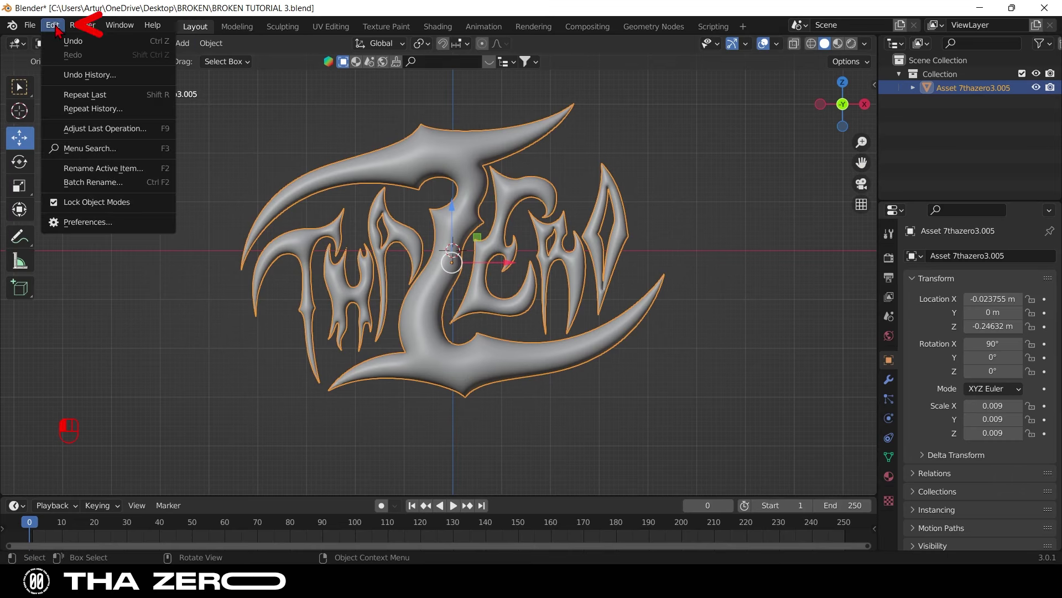
{"action": "left_click", "coordinate": [87, 222]}
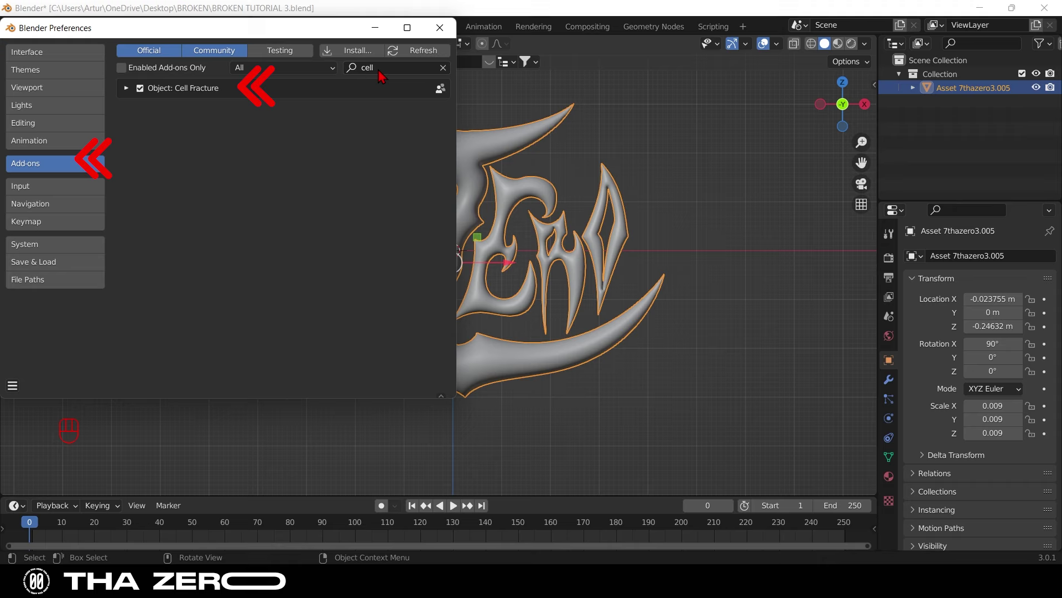
{"action": "left_click", "coordinate": [348, 69]}
{"action": "type", "text": "CELL"}
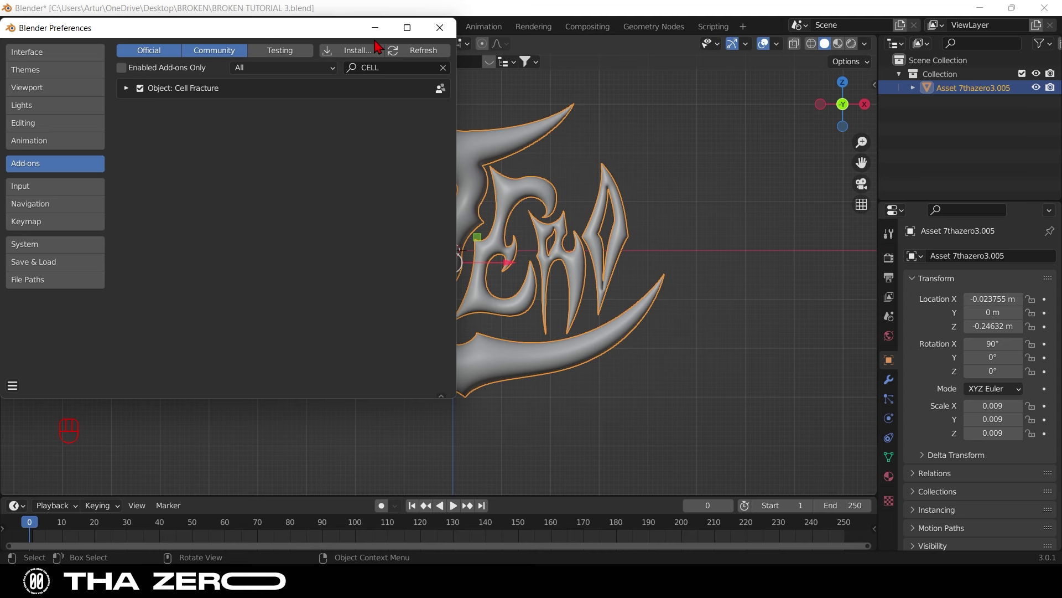
{"action": "left_click", "coordinate": [440, 28]}
{"action": "left_click", "coordinate": [599, 239]}
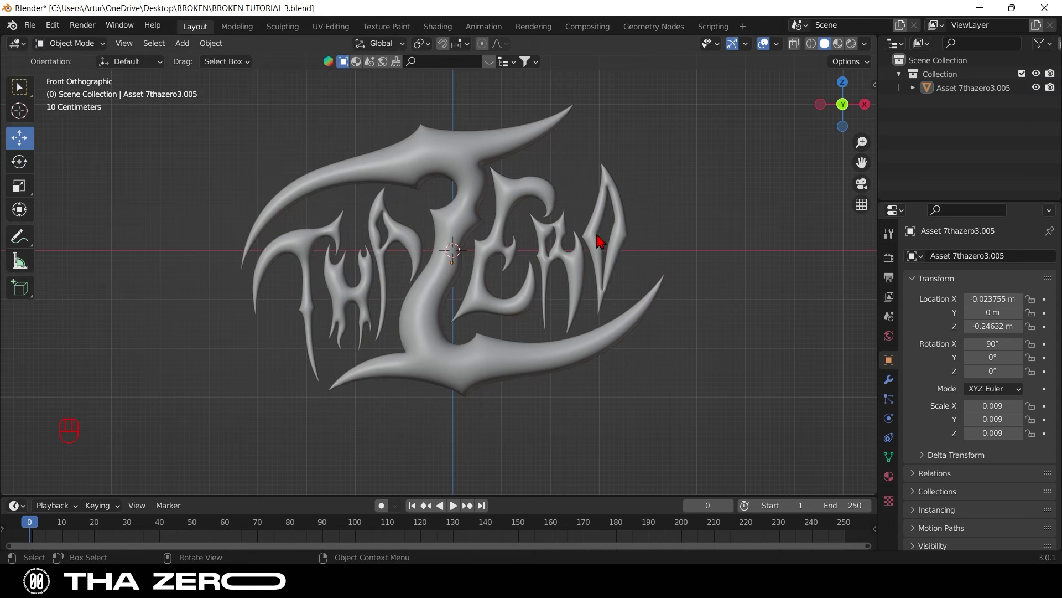
- Start a Cell Fracture on the logo mesh using its own particles with a source limit of 100
{"action": "left_click", "coordinate": [600, 241]}
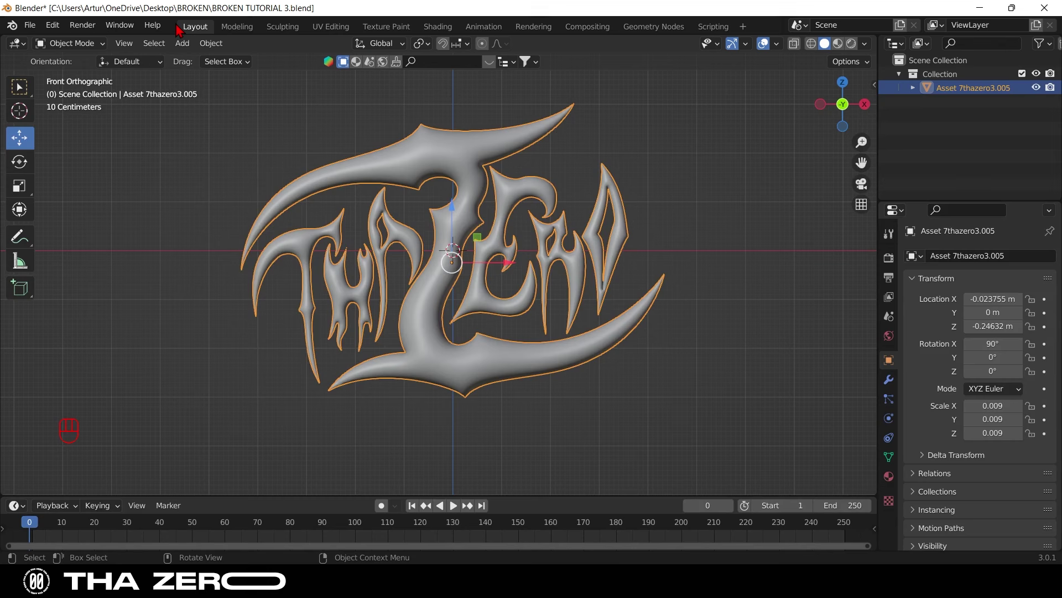
{"action": "left_click", "coordinate": [210, 43]}
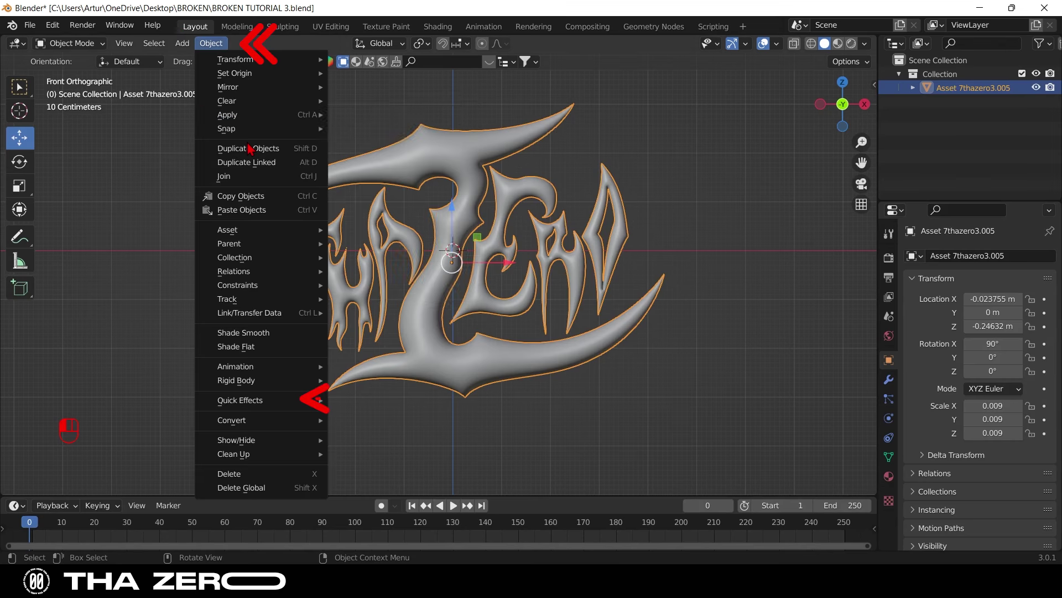
{"action": "mouse_move", "coordinate": [249, 400]}
{"action": "left_click", "coordinate": [376, 461]}
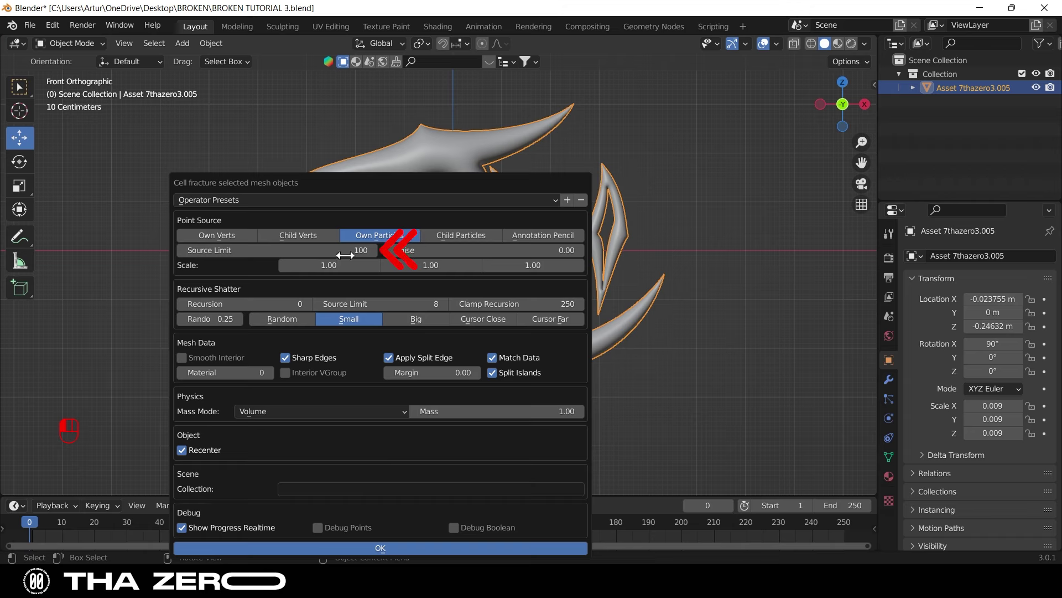
{"action": "left_click_drag", "start_coordinate": [345, 255], "coordinate": [332, 255]}
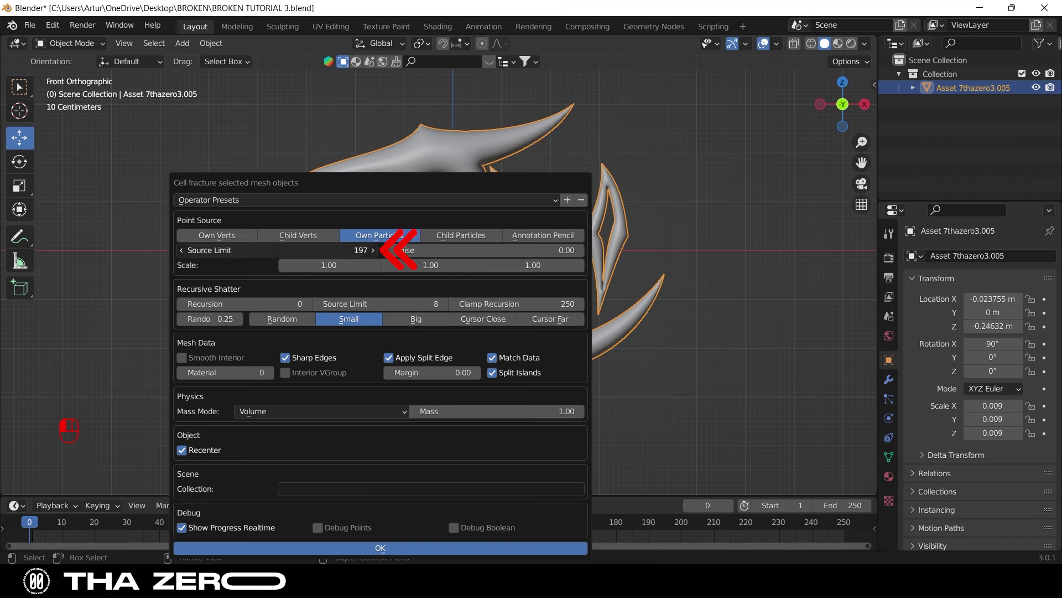
{"action": "left_click", "coordinate": [345, 253]}
{"action": "key", "text": "Return"}
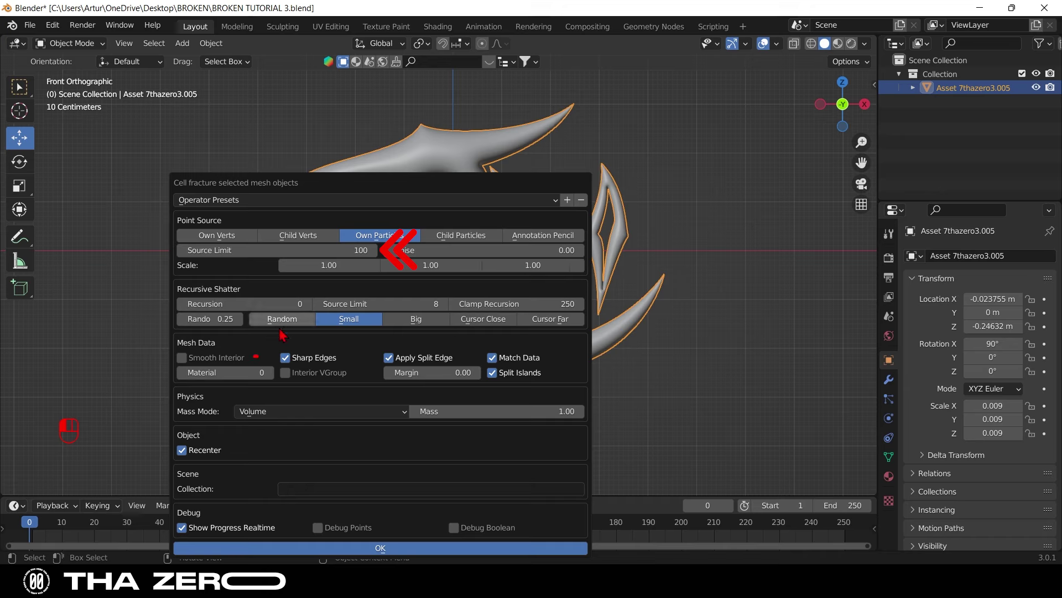
- Enable Smooth Interior, Debug Points and Debug Boolean for the fracture and run it on the logo
{"action": "left_click", "coordinate": [183, 358]}
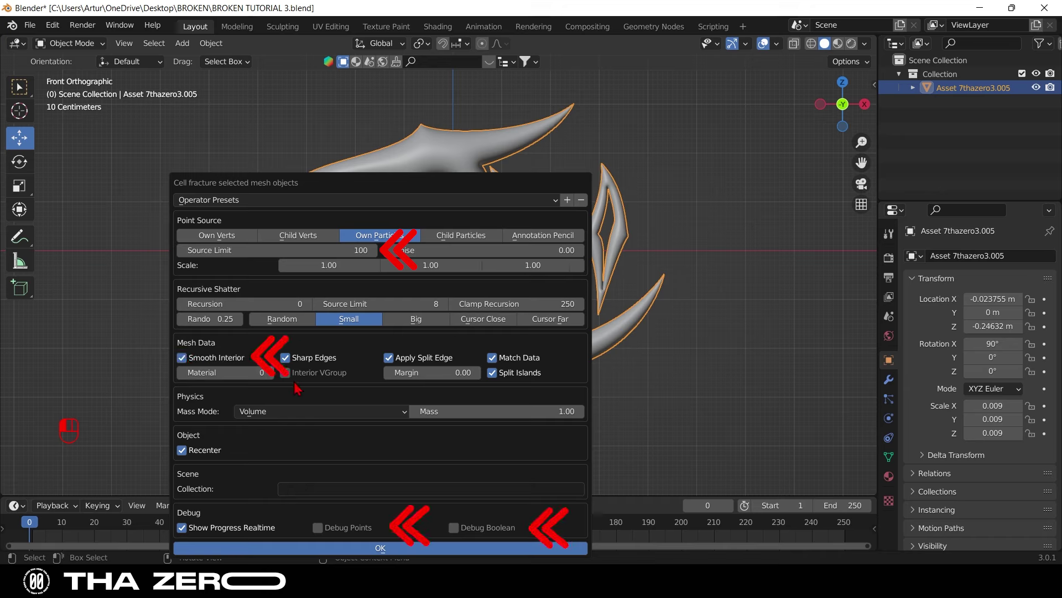
{"action": "left_click", "coordinate": [318, 527]}
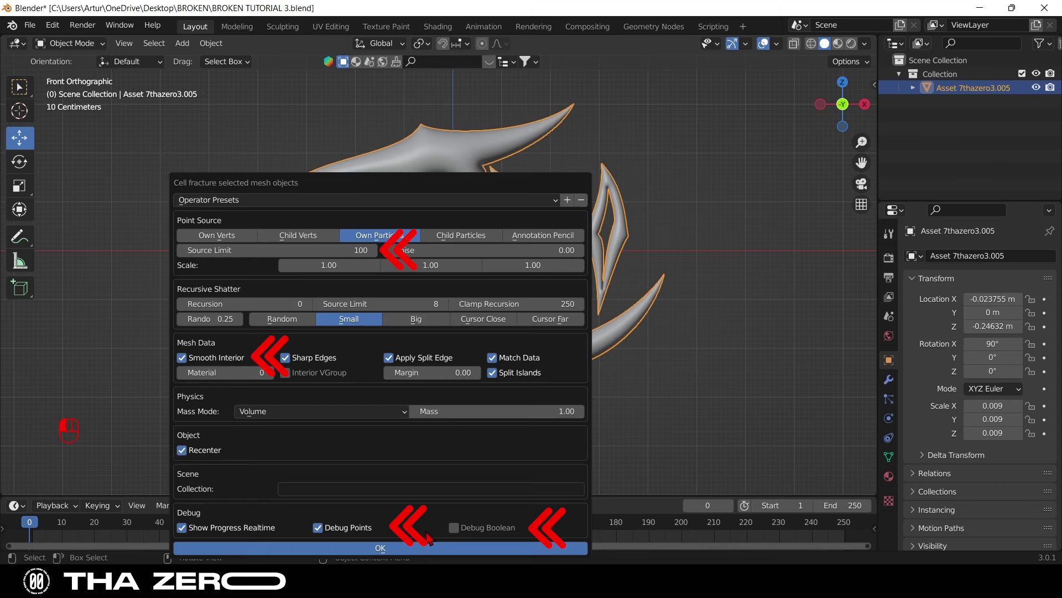
{"action": "left_click", "coordinate": [454, 528]}
{"action": "left_click", "coordinate": [381, 549]}
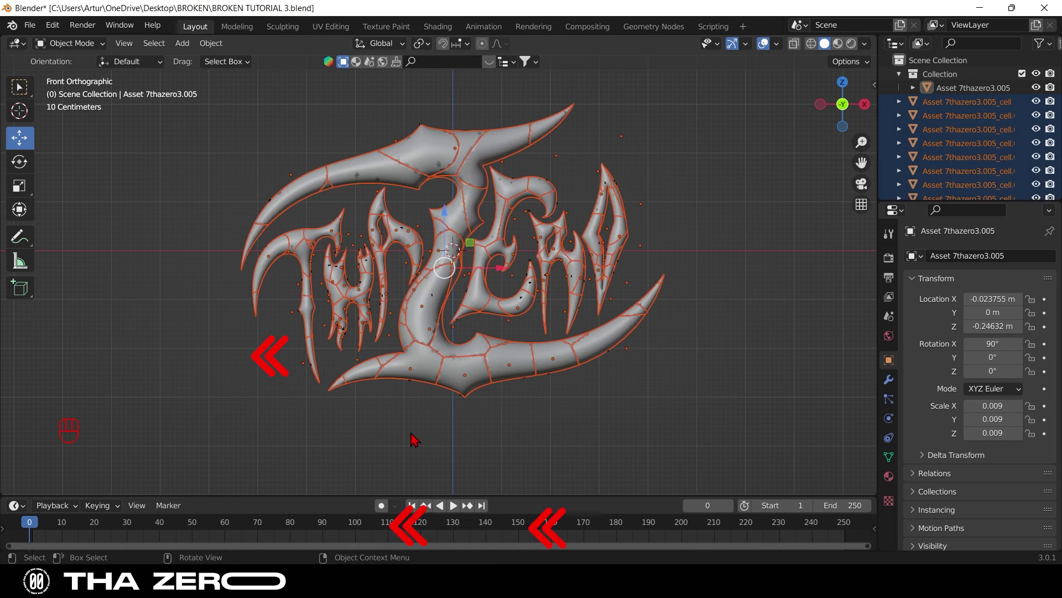
- Examine the fractured logo up close, picking individual shards on the letters and the original mesh
{"action": "left_click", "coordinate": [460, 435]}
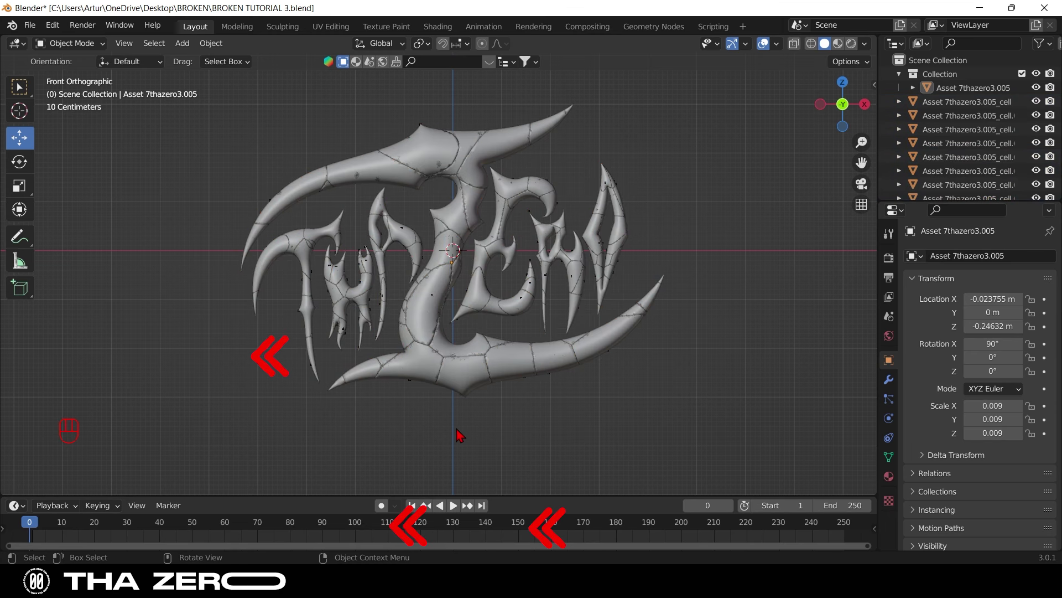
{"action": "left_click", "coordinate": [615, 176]}
{"action": "left_click", "coordinate": [618, 184]}
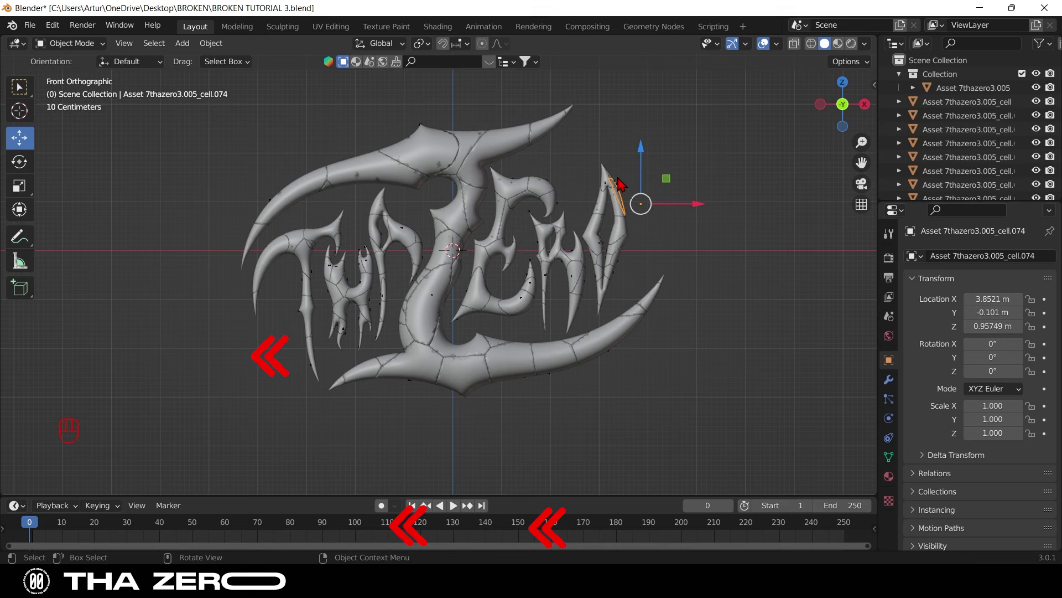
{"action": "left_click", "coordinate": [620, 186]}
{"action": "left_click", "coordinate": [623, 188]}
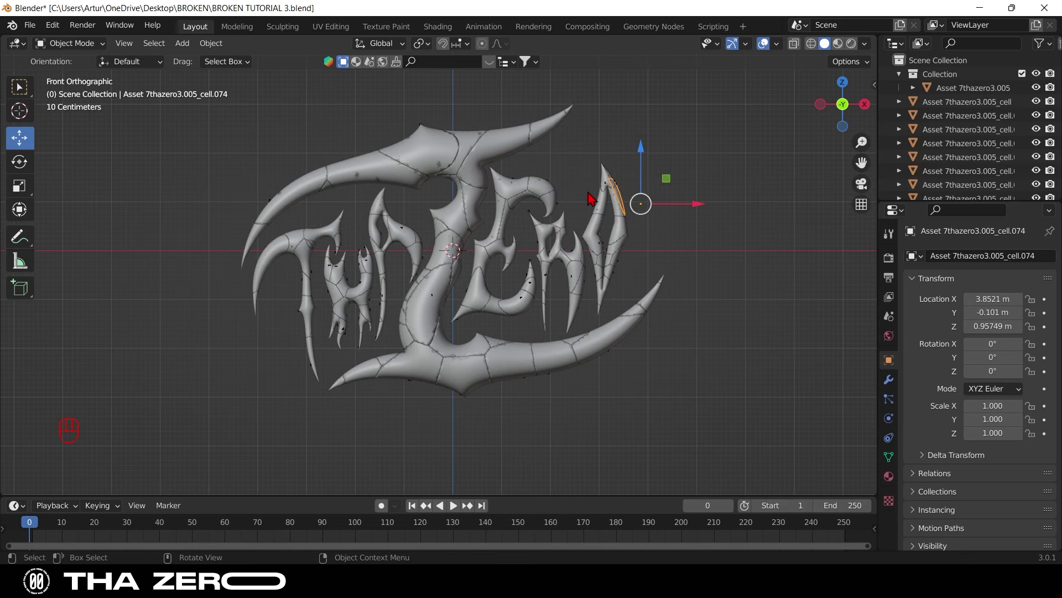
{"action": "left_click", "coordinate": [560, 208]}
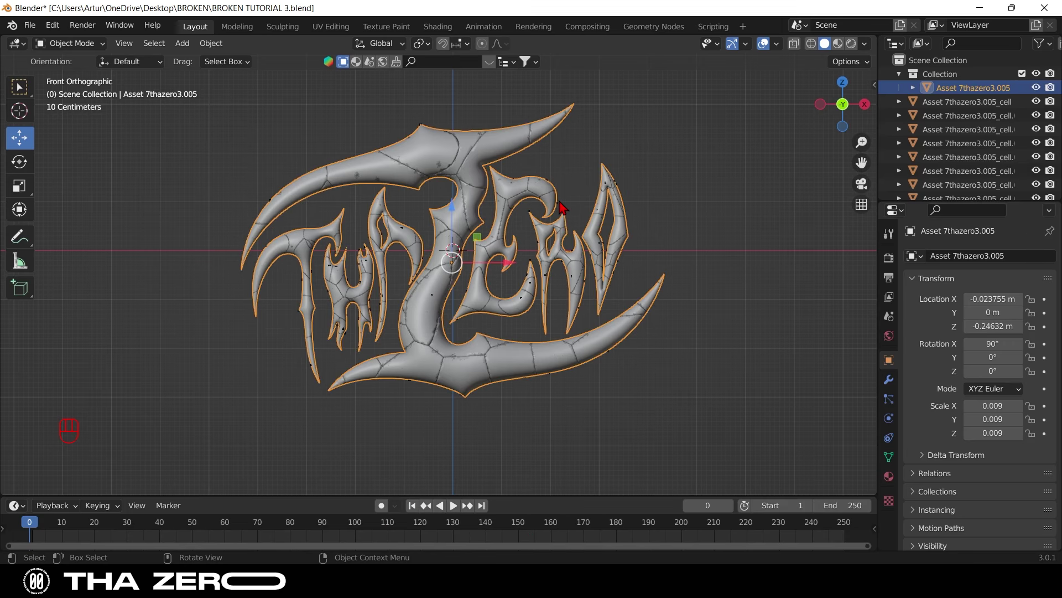
{"action": "left_click", "coordinate": [560, 207]}
{"action": "scroll", "coordinate": [560, 207], "scroll_direction": "up", "scroll_amount": 5}
{"action": "scroll", "coordinate": [624, 150], "scroll_direction": "down", "scroll_amount": 3}
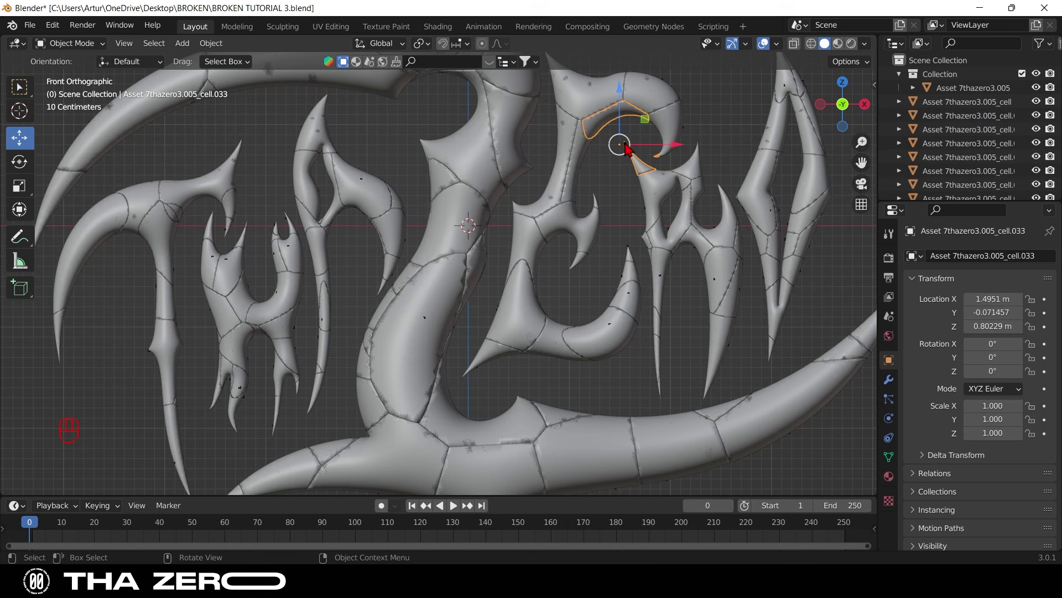
- Delete the debug points object scattered over the fractured logo
{"action": "left_click", "coordinate": [424, 314]}
{"action": "scroll", "coordinate": [375, 314], "scroll_direction": "down", "scroll_amount": 1}
{"action": "scroll", "coordinate": [375, 314], "scroll_direction": "down", "scroll_amount": 2}
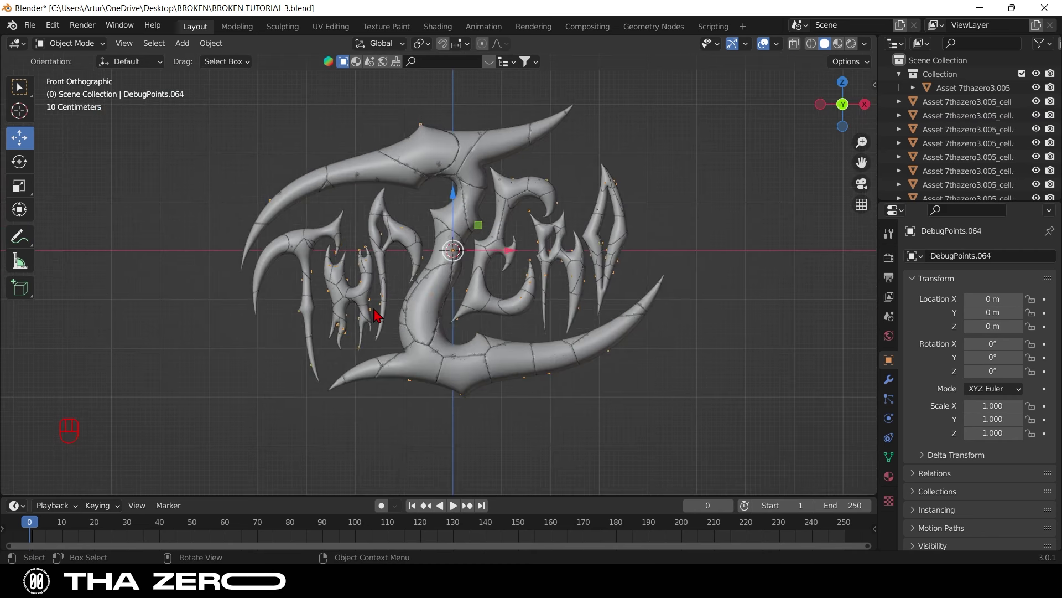
{"action": "key", "text": "x"}
{"action": "left_click", "coordinate": [375, 313]}
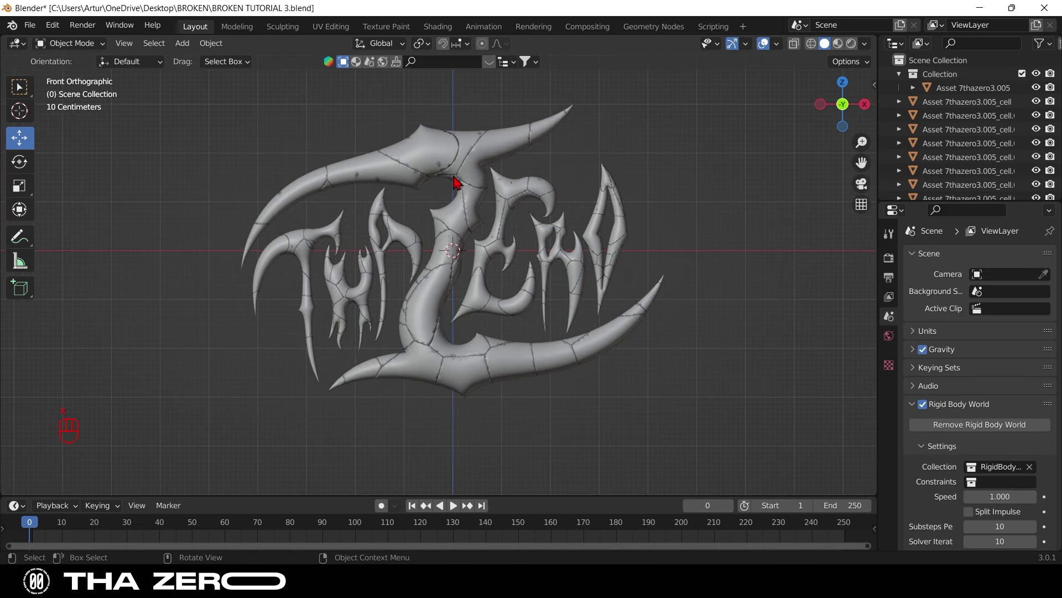
- Hide the original unfractured logo object so that only the fracture pieces are shown and rendered
{"action": "left_click", "coordinate": [474, 156]}
{"action": "left_click", "coordinate": [474, 157]}
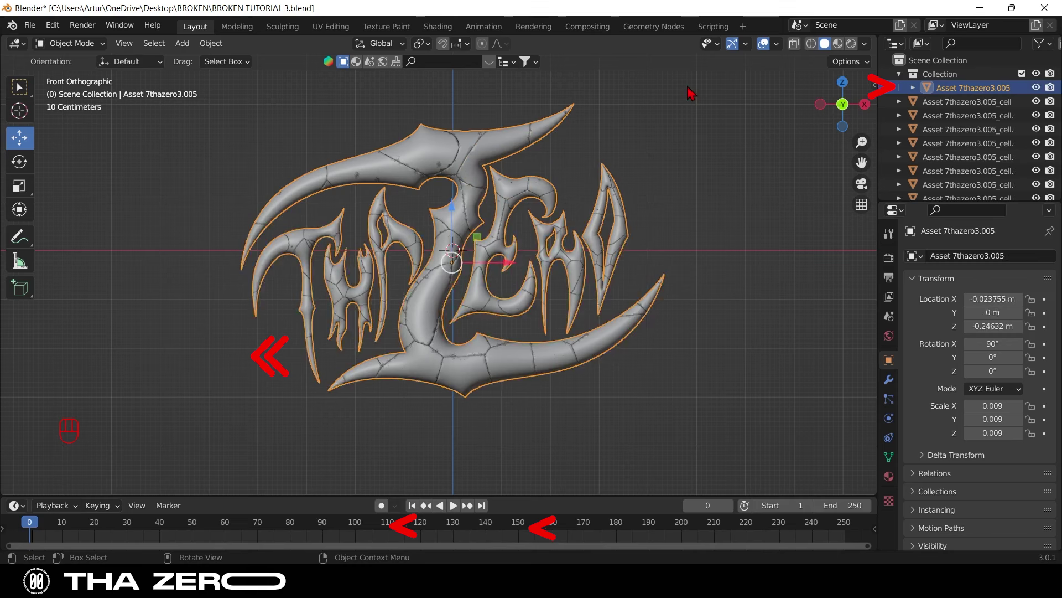
{"action": "left_click", "coordinate": [1037, 87]}
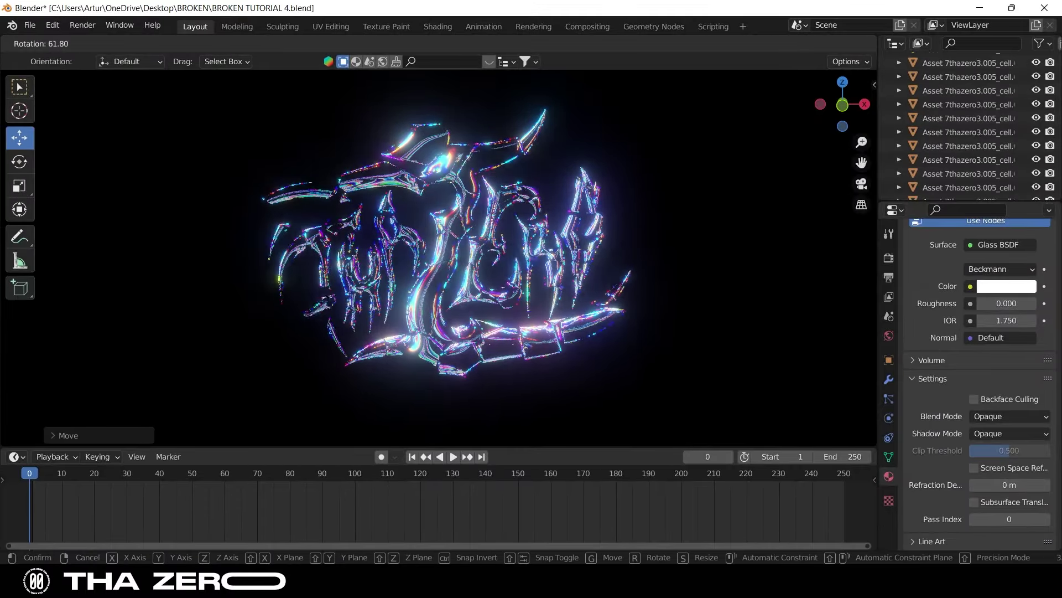
- Try rotating and moving fracture pieces of the logo by hand in the glass render preview
{"action": "key", "text": "Return"}
{"action": "key", "text": "r"}
{"action": "key", "text": "g"}
{"action": "key", "text": "Return"}
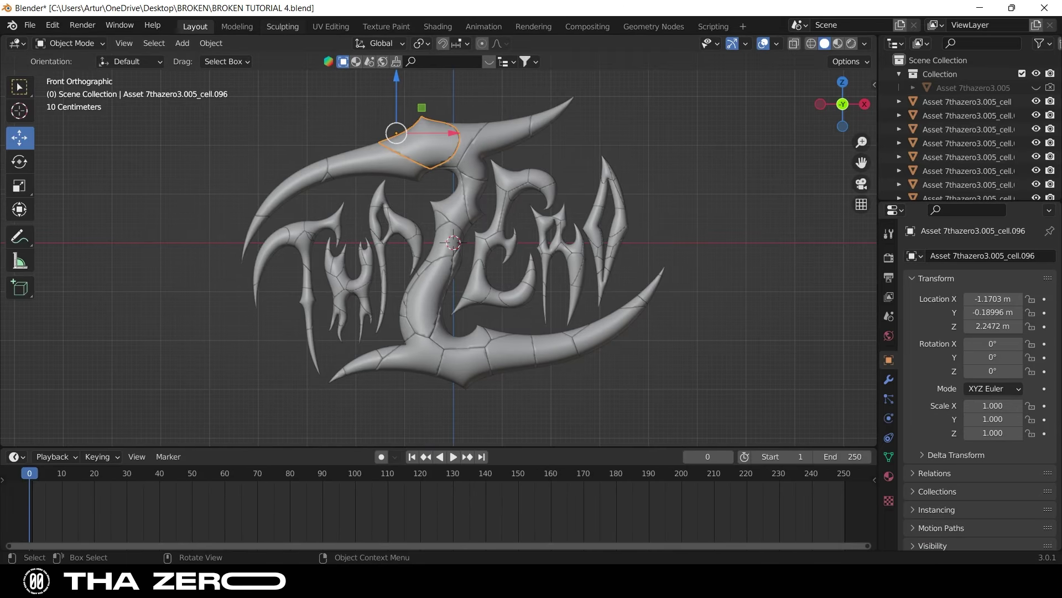
- Add an active rigid body to the fracture piece at the peak of the logo's upper stroke
{"action": "left_click", "coordinate": [210, 43]}
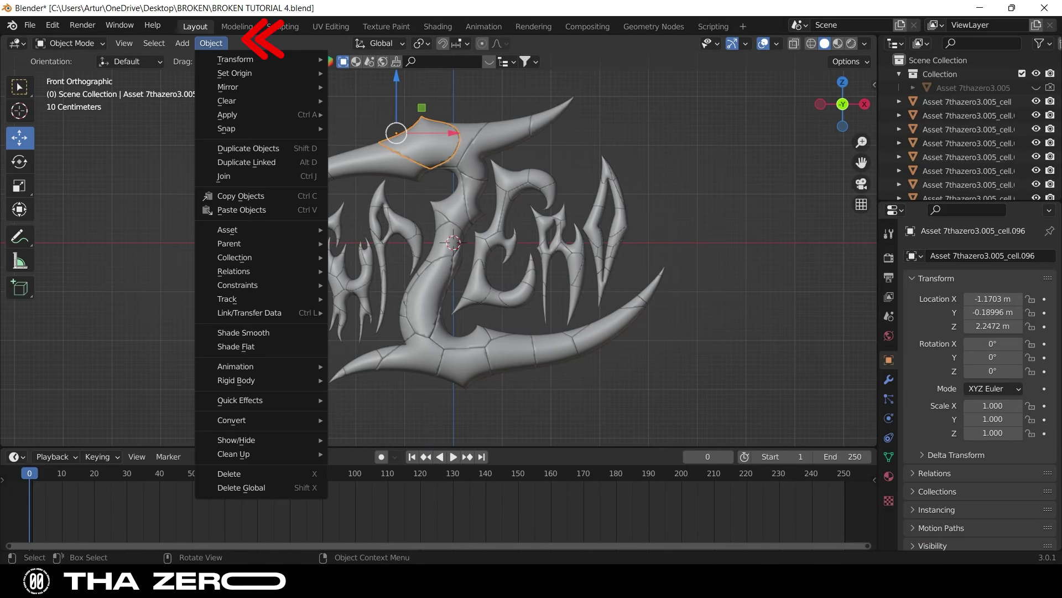
{"action": "mouse_move", "coordinate": [236, 380]}
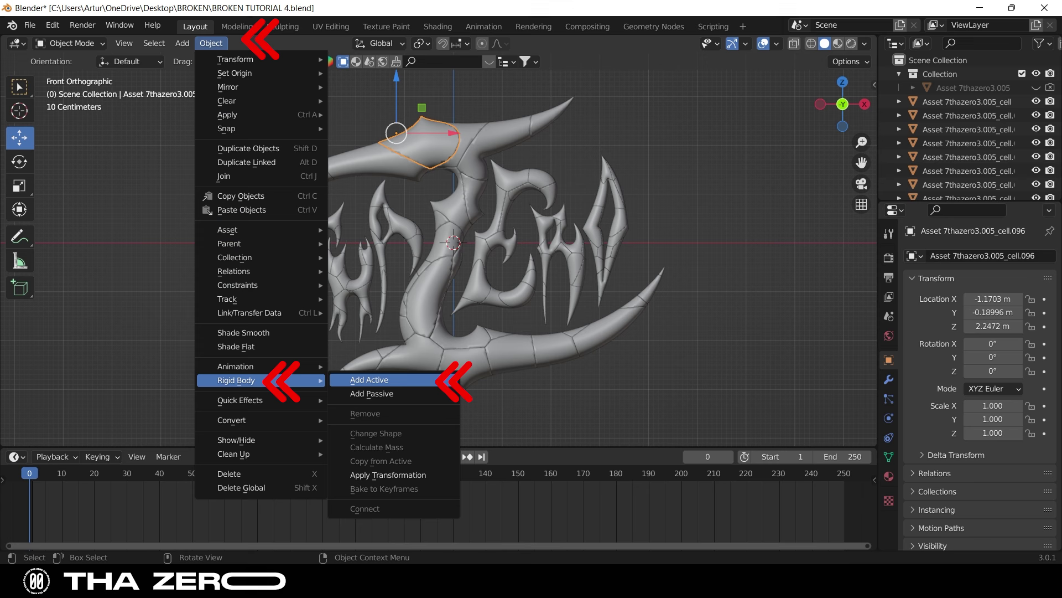
{"action": "left_click", "coordinate": [370, 379]}
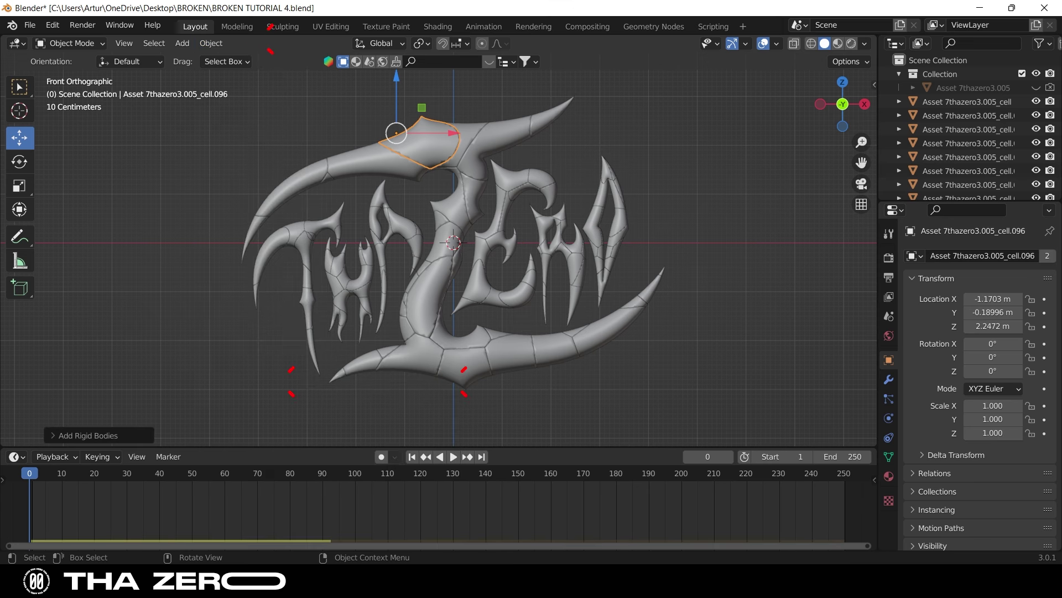
- Select all fracture pieces and copy the rigid body settings to them from the active piece
{"action": "left_click_drag", "start_coordinate": [198, 126], "coordinate": [691, 387]}
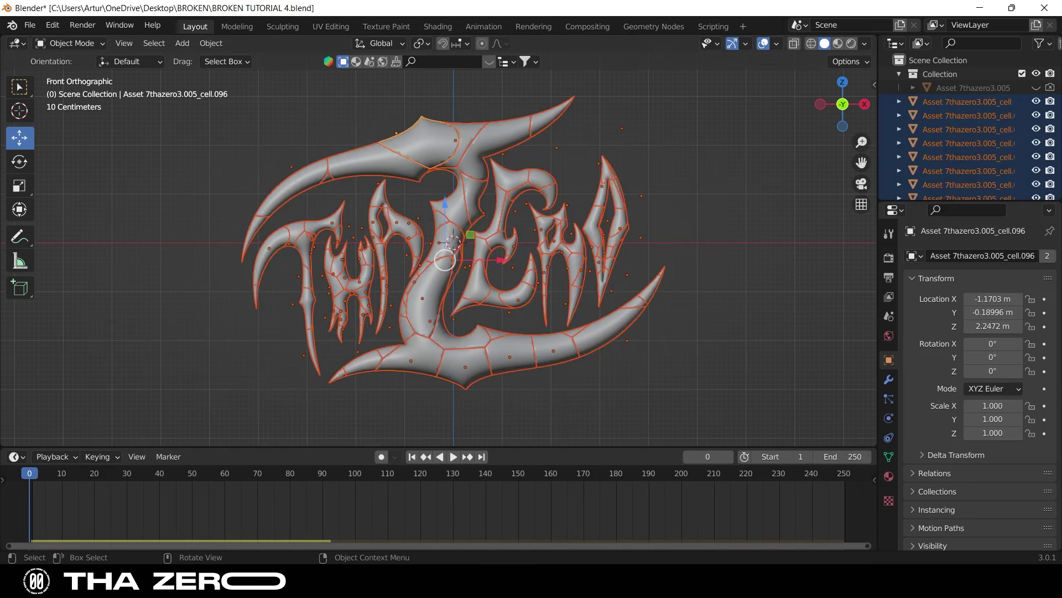
{"action": "left_click", "coordinate": [210, 43]}
{"action": "mouse_move", "coordinate": [249, 380]}
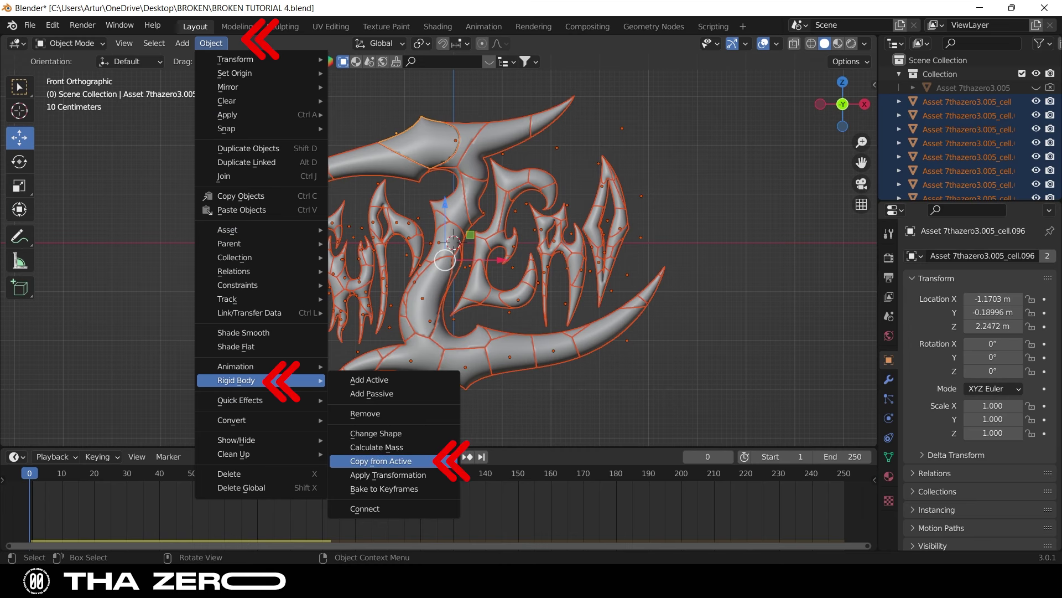
{"action": "left_click", "coordinate": [381, 461]}
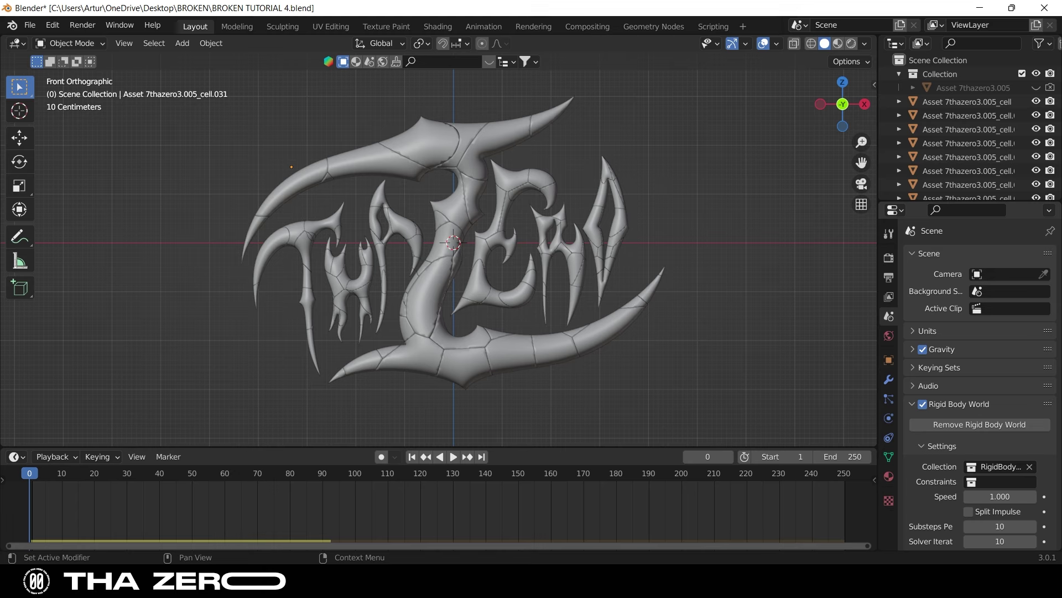
- Preview the rigid body simulation, return to frame 0 and turn off the scene's gravity
{"action": "left_click", "coordinate": [940, 349]}
{"action": "key", "text": "space"}
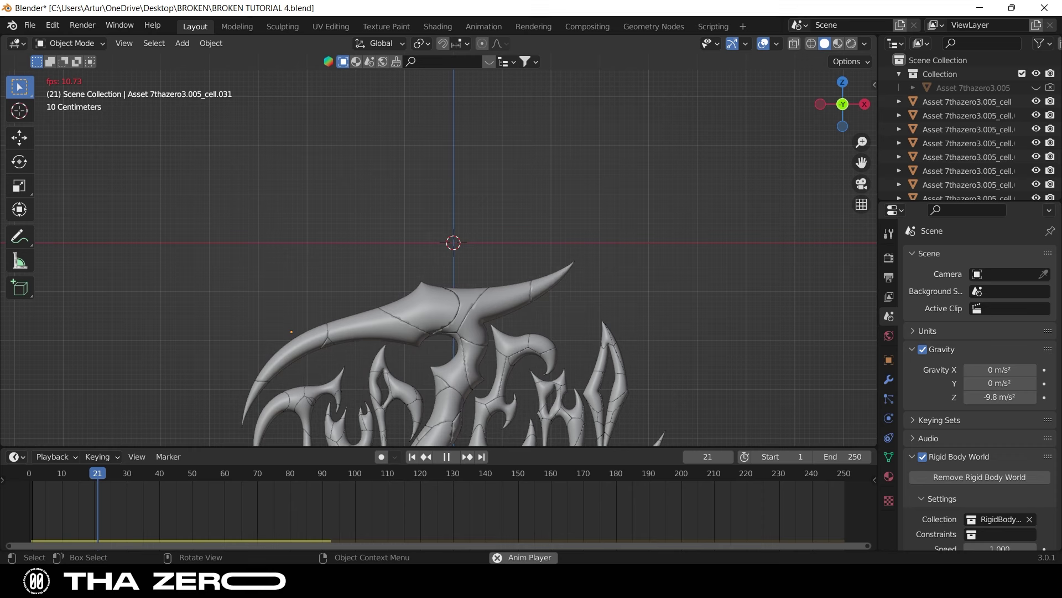
{"action": "key", "text": "space"}
{"action": "left_click", "coordinate": [29, 474]}
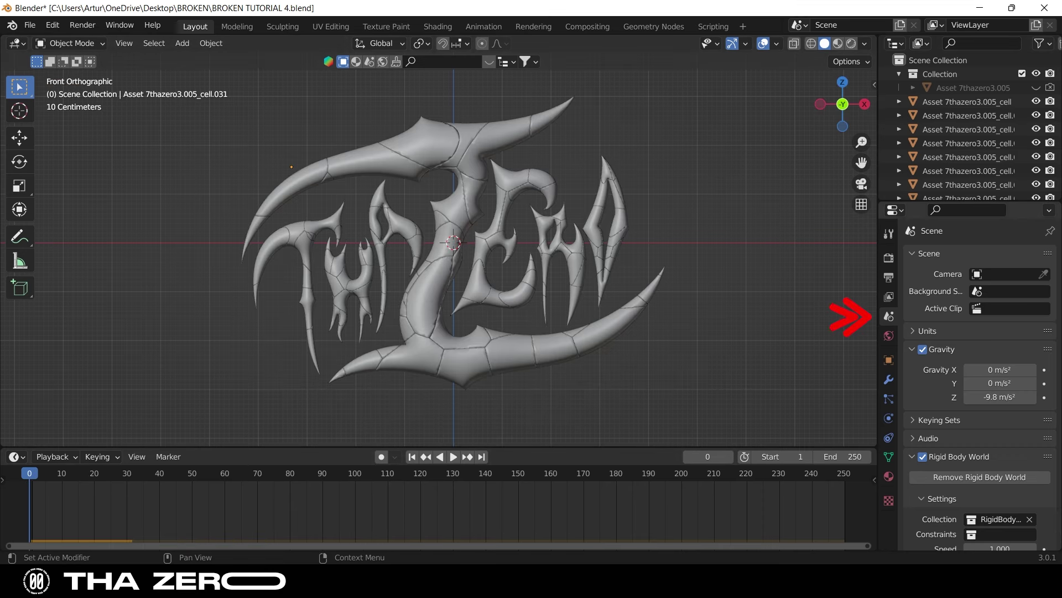
{"action": "left_click", "coordinate": [923, 349]}
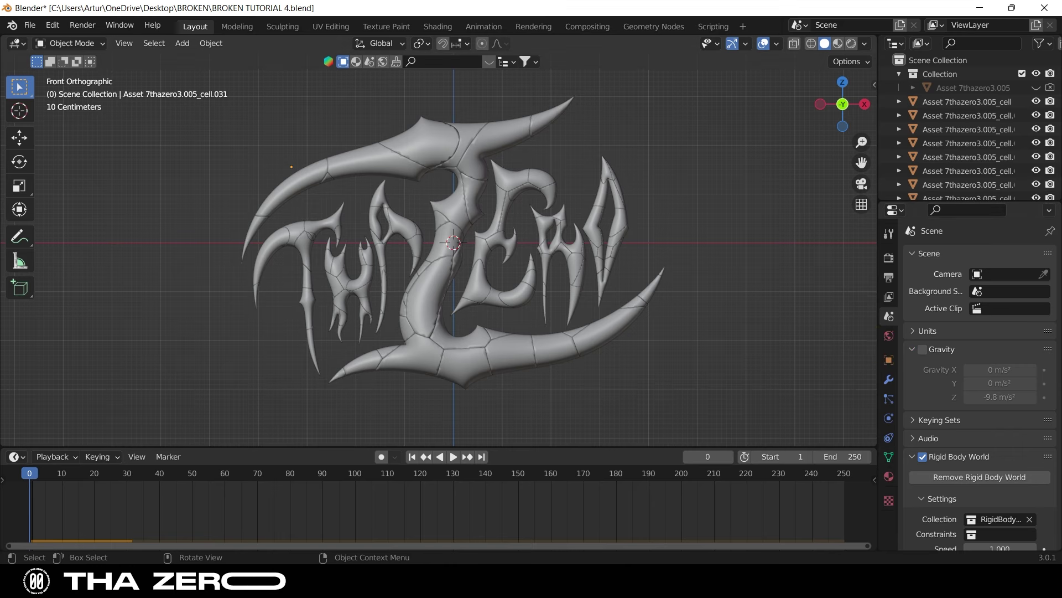
- Add a Force type force field and move it over the logo's upper-right letters
{"action": "key", "text": "shift+a"}
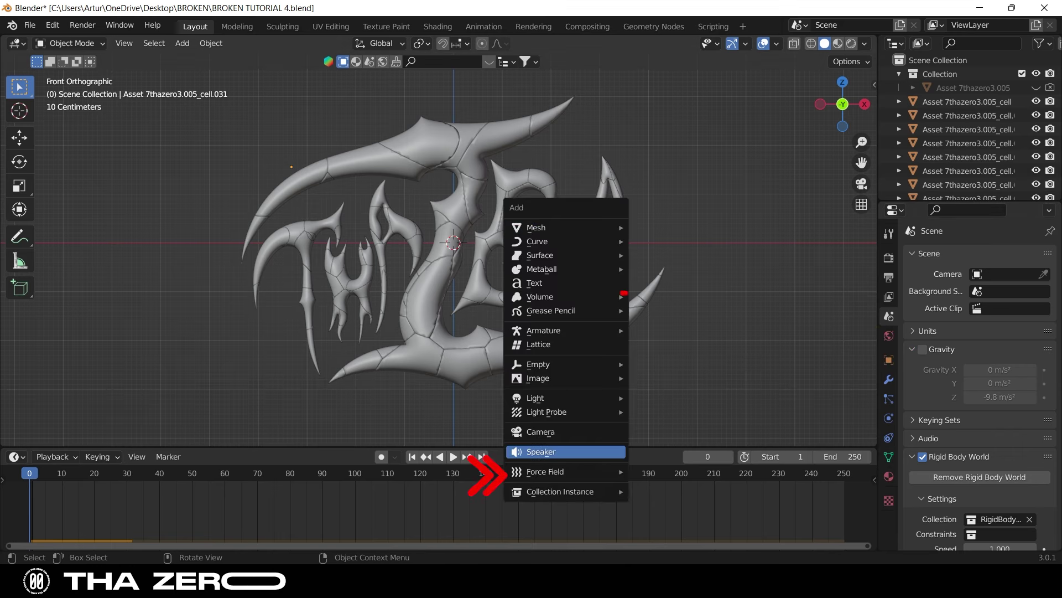
{"action": "mouse_move", "coordinate": [553, 472]}
{"action": "left_click", "coordinate": [661, 292]}
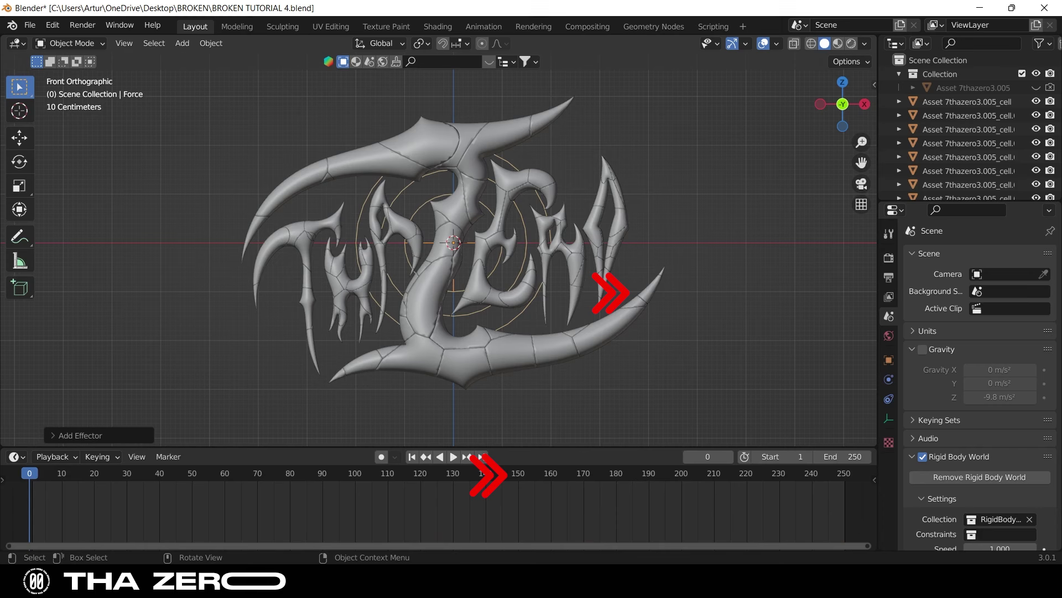
{"action": "key", "text": "g"}
{"action": "left_click", "coordinate": [772, 241]}
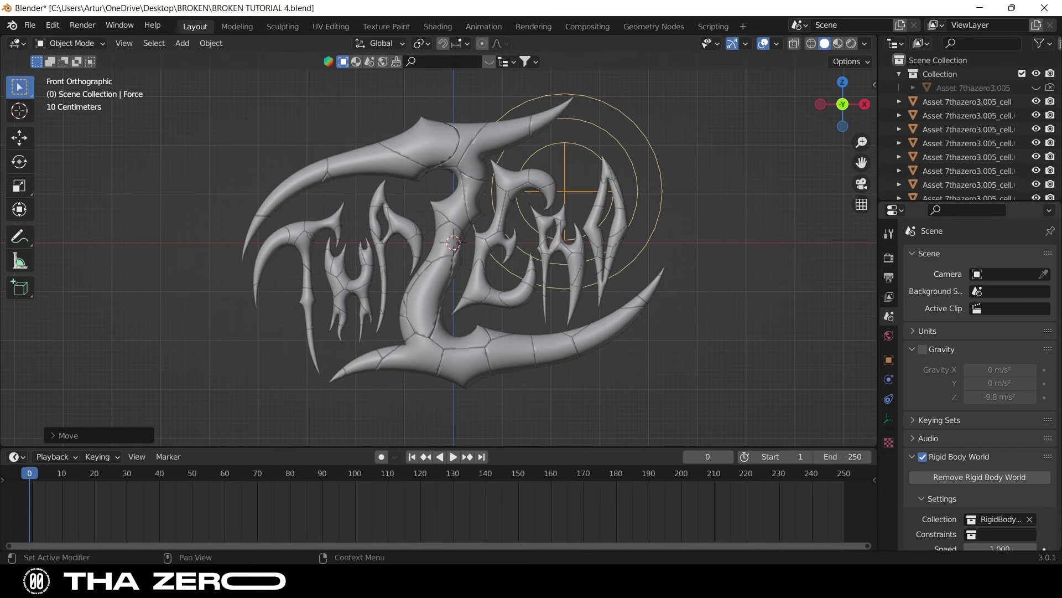
- Set the force field's strength to 100 and play the shattering simulation in solid and rendered shading
{"action": "left_click", "coordinate": [889, 399]}
{"action": "left_click", "coordinate": [888, 379]}
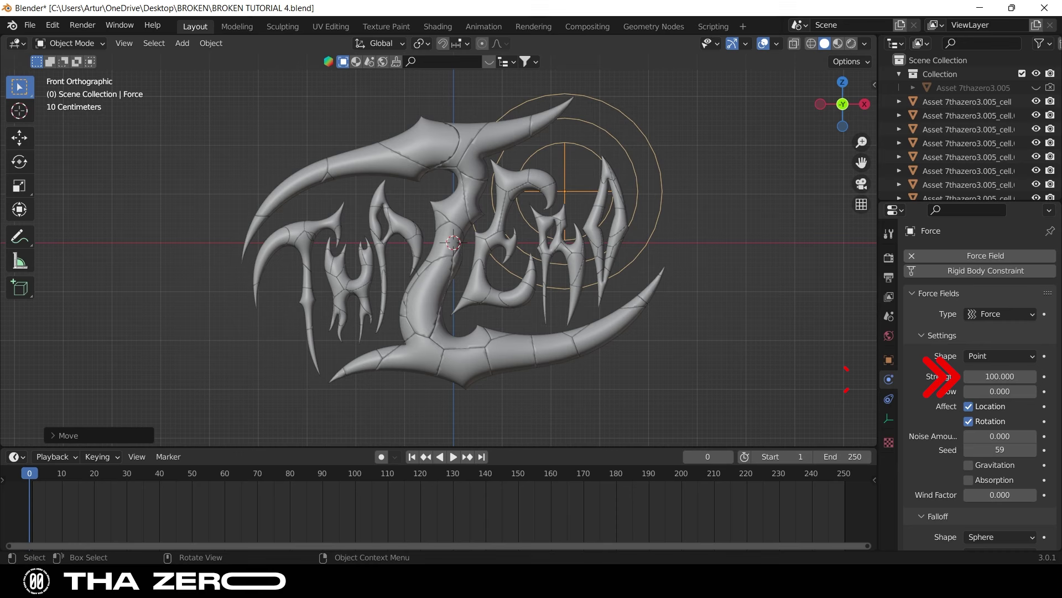
{"action": "key", "text": "space"}
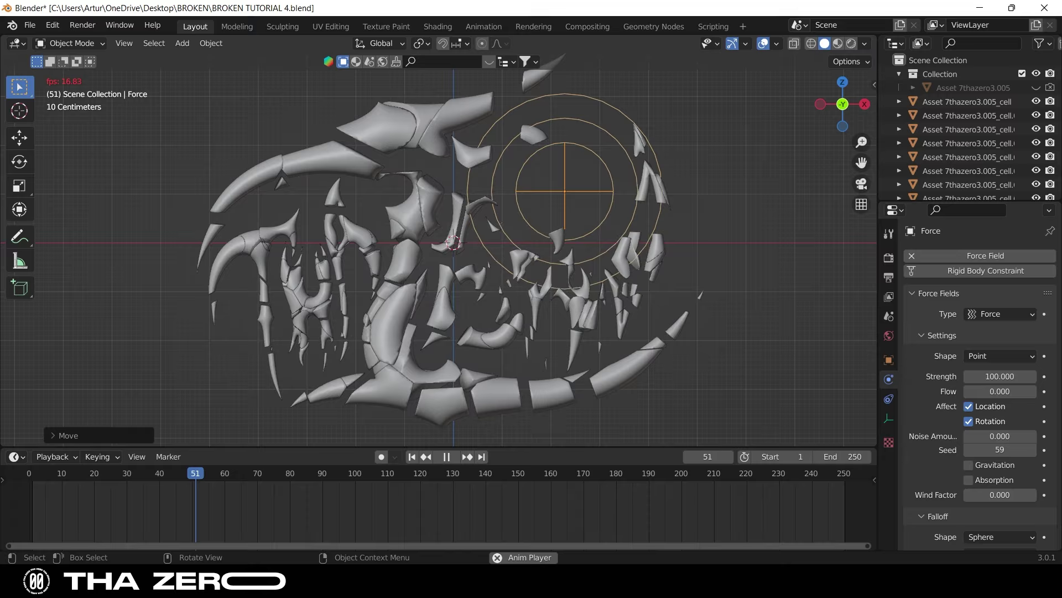
{"action": "key", "text": "Escape"}
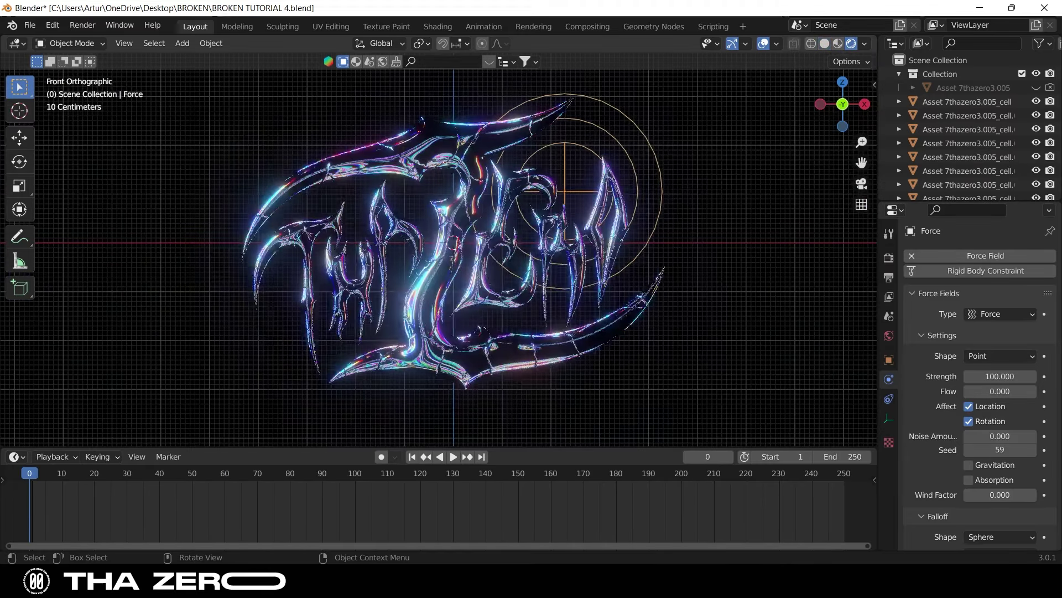
{"action": "key", "text": "space"}
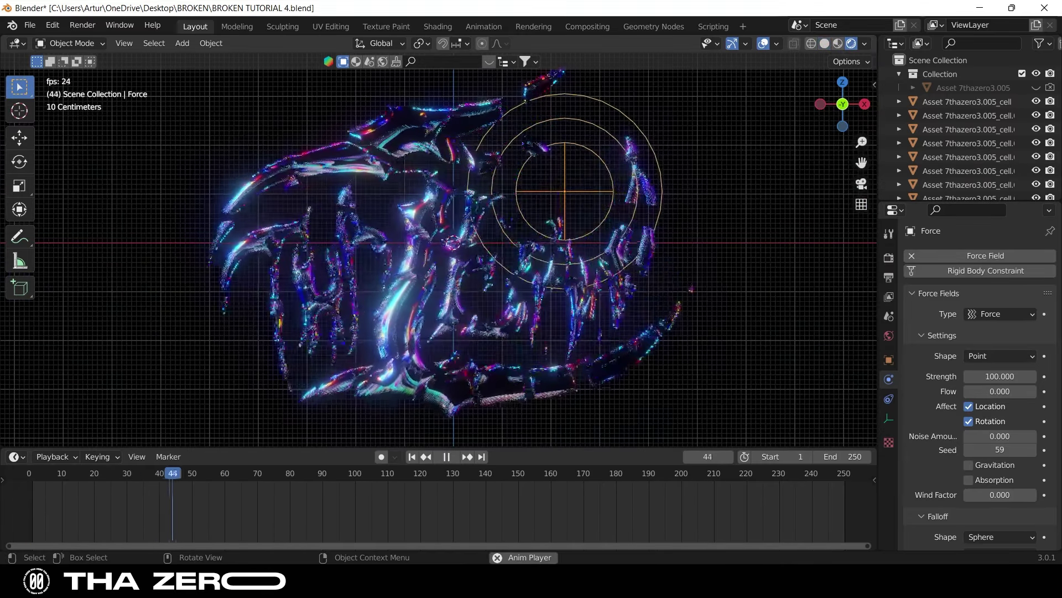
- Stop the simulation, return to frame 0 and move the force field closer to the middle of the logo
{"action": "key", "text": "space"}
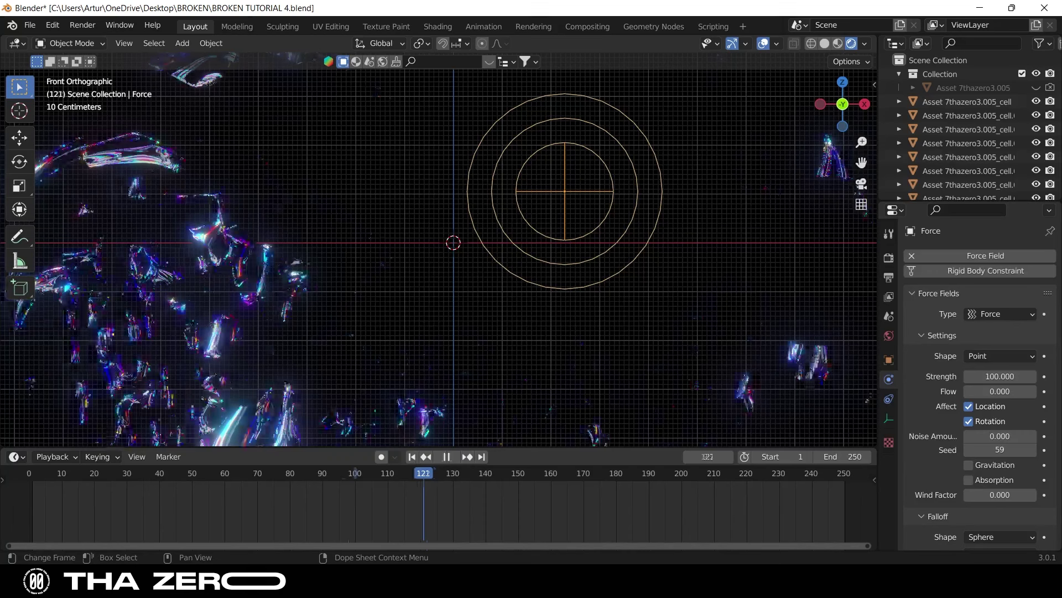
{"action": "key", "text": "Escape"}
{"action": "key", "text": "g"}
{"action": "left_click", "coordinate": [513, 188]}
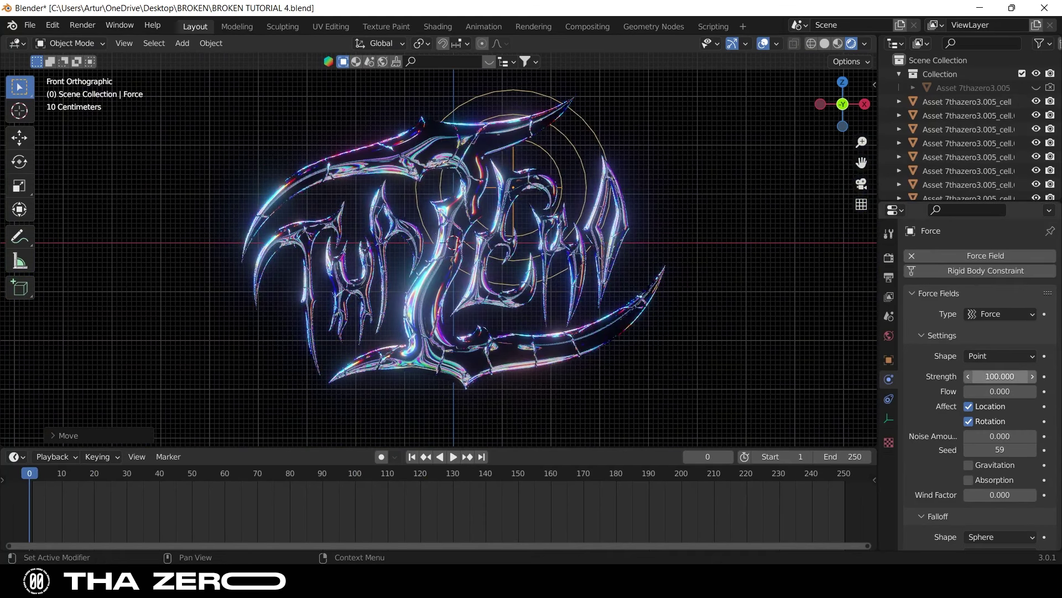
- Set the force field's strength to 0 and keyframe it on frames 0 and 10
{"action": "key", "text": "Return"}
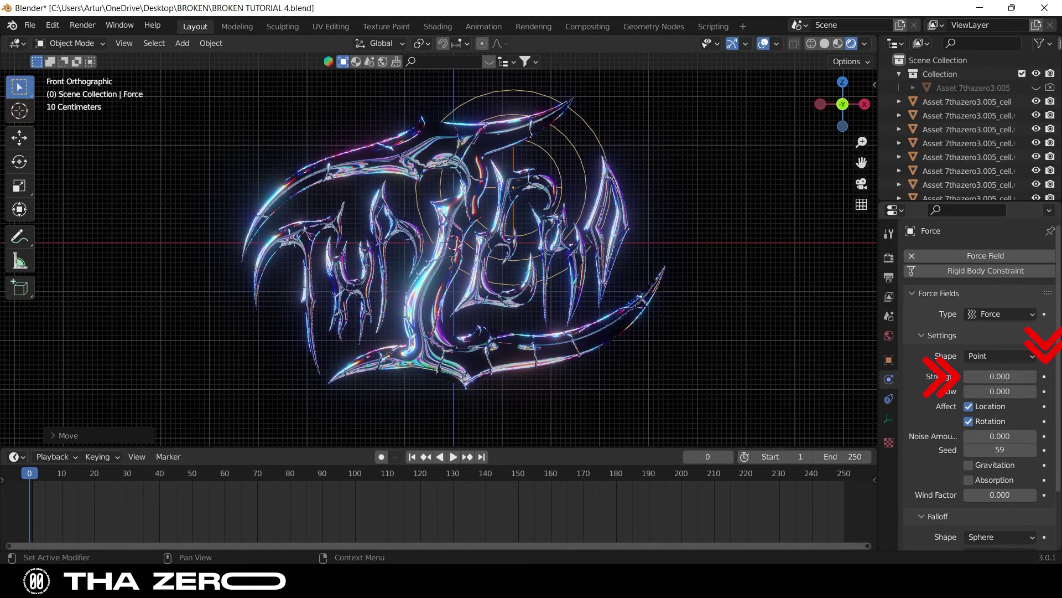
{"action": "key", "text": "i"}
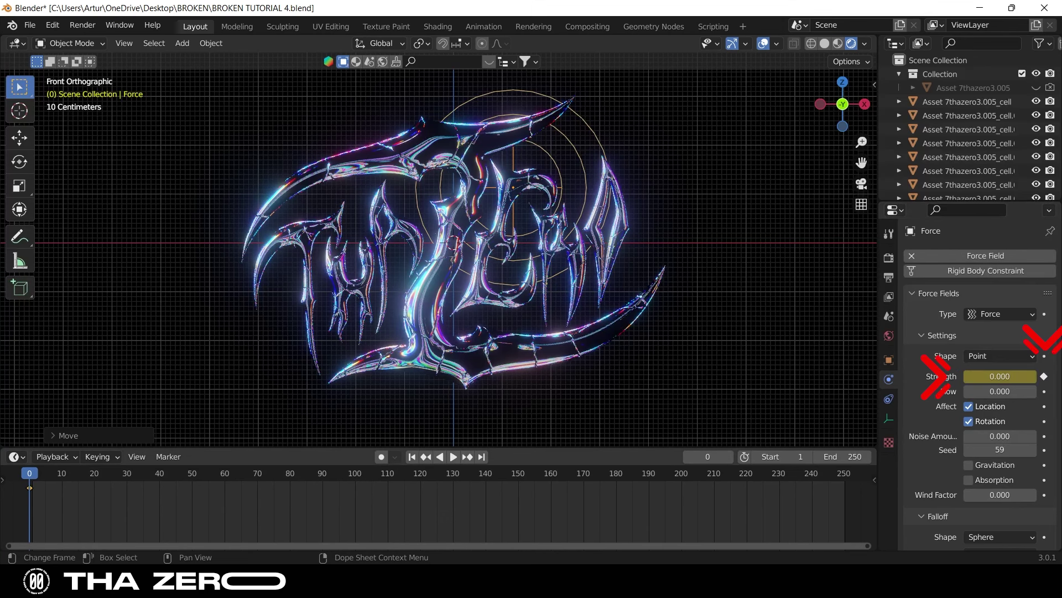
{"action": "key", "text": "space"}
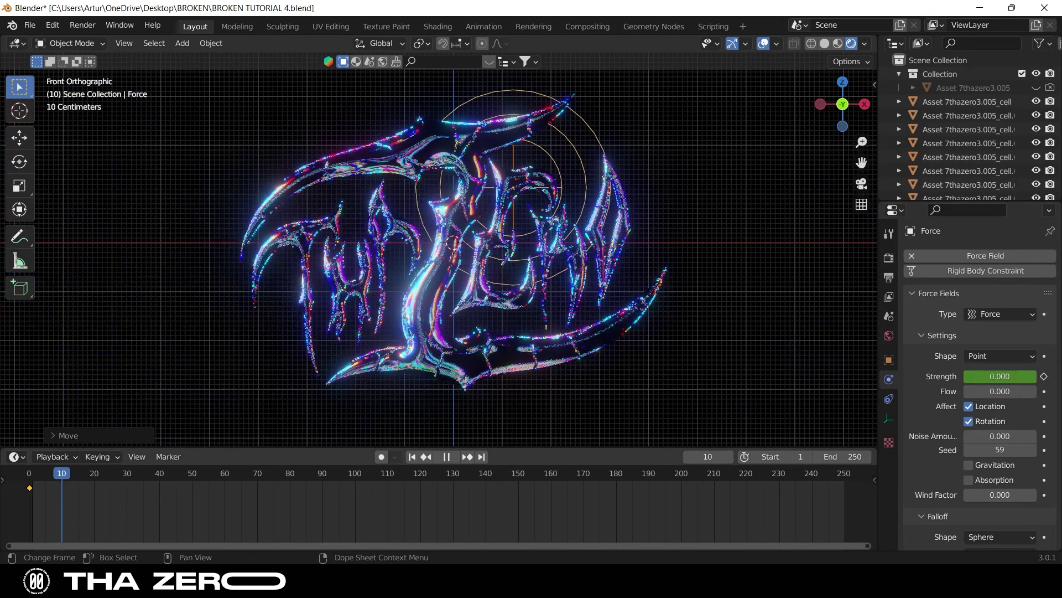
{"action": "key", "text": "space"}
{"action": "key", "text": "i"}
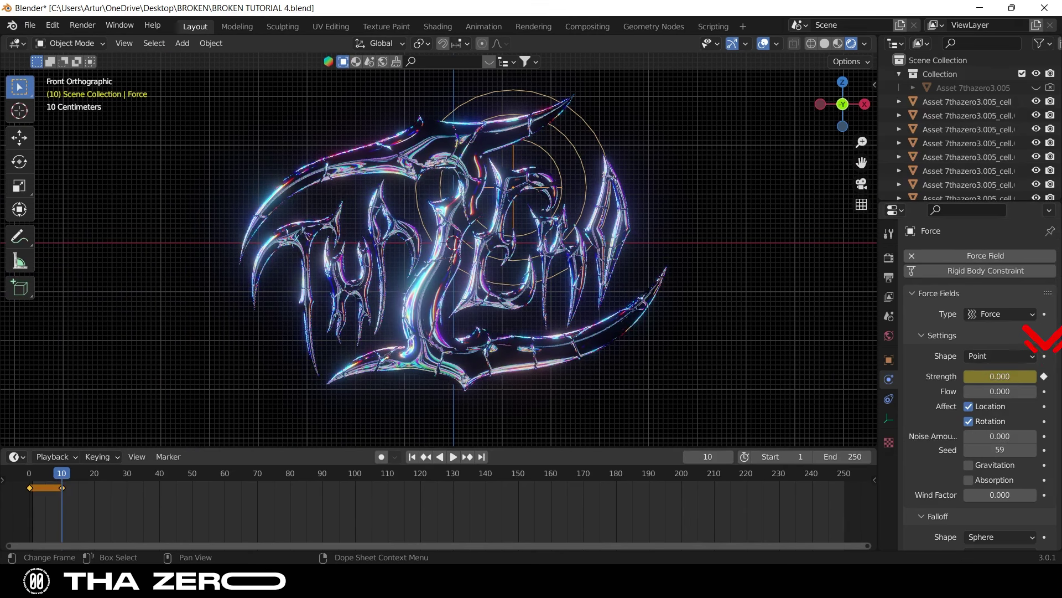
- Keyframe the force field's strength at 10000 on frame 15
{"action": "left_click_drag", "start_coordinate": [62, 474], "coordinate": [78, 474]}
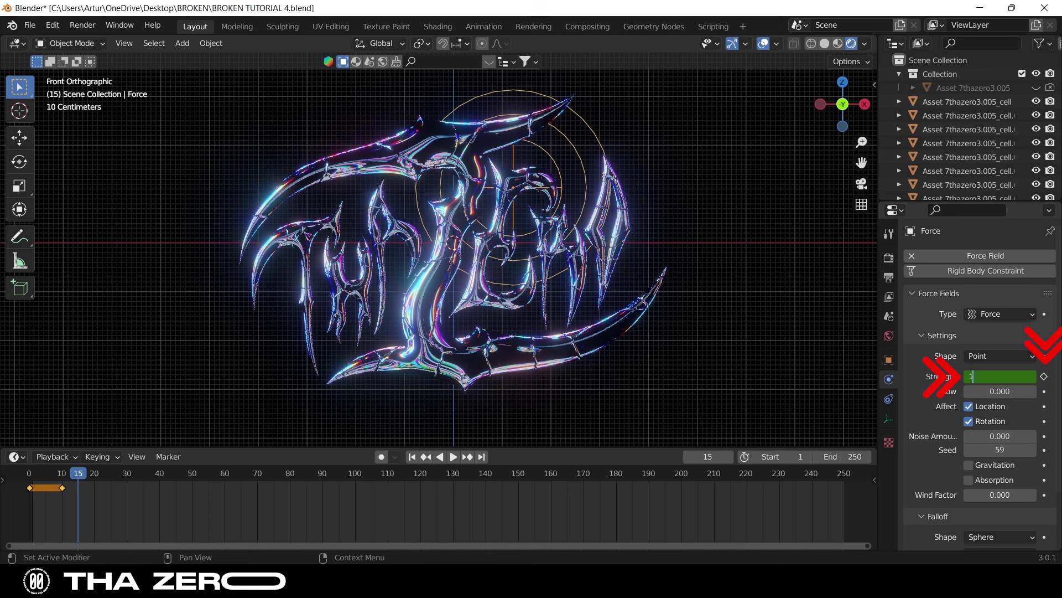
{"action": "key", "text": "Return"}
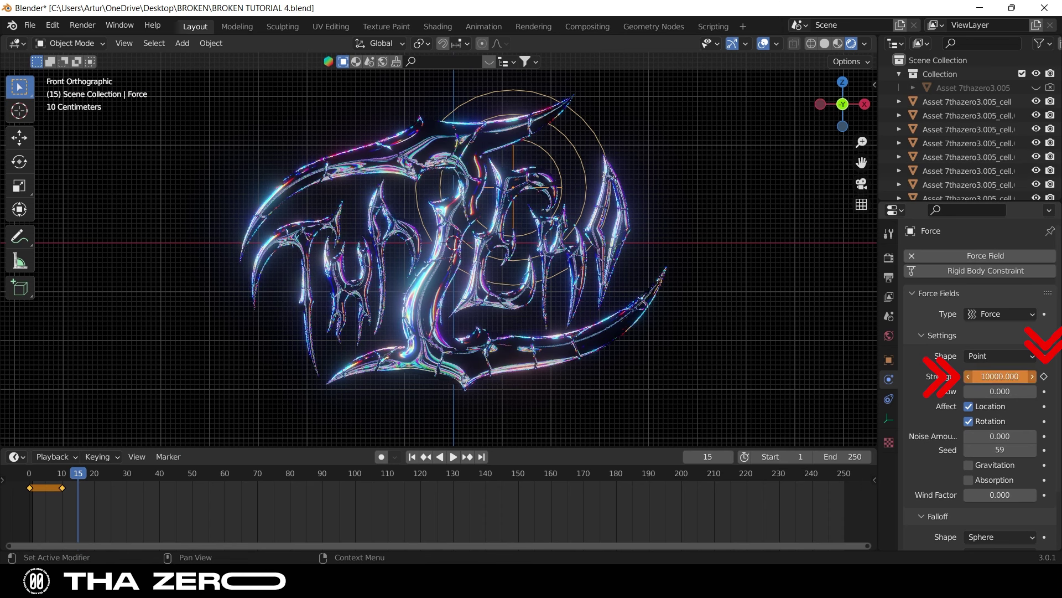
{"action": "key", "text": "i"}
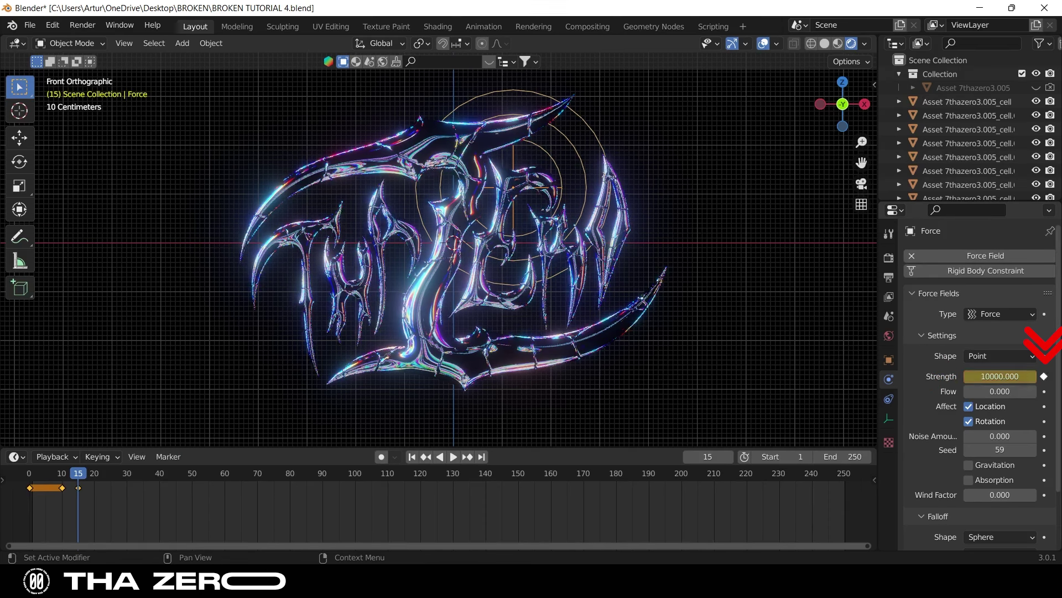
- Enable the force field's falloff distances, with a minimum of 0.4 m and a maximum of 0.83 m
{"action": "scroll", "coordinate": [980, 388], "scroll_direction": "down", "scroll_amount": 3}
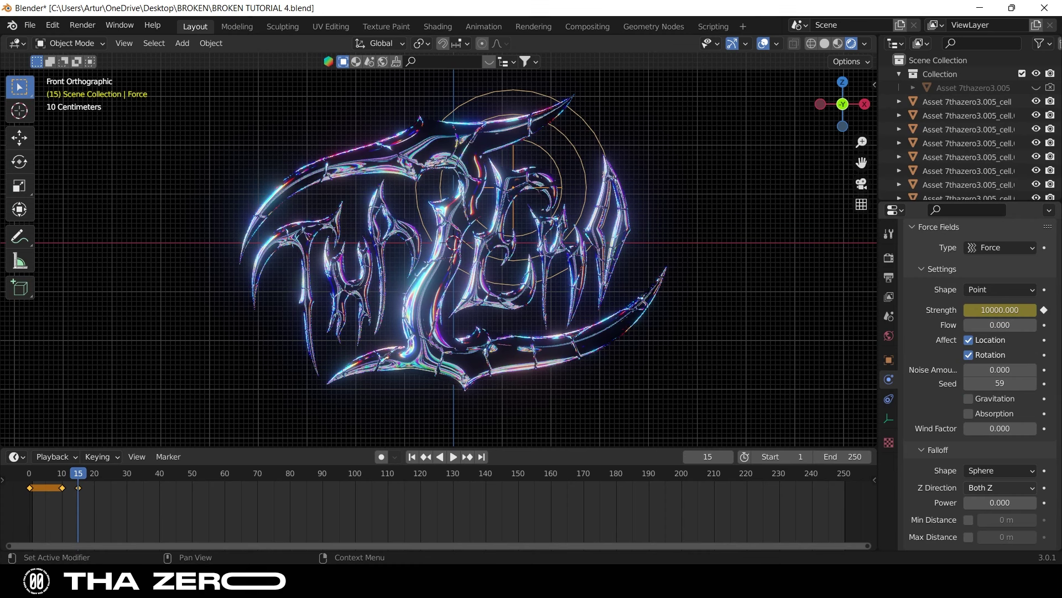
{"action": "left_click", "coordinate": [968, 521]}
{"action": "left_click", "coordinate": [968, 537]}
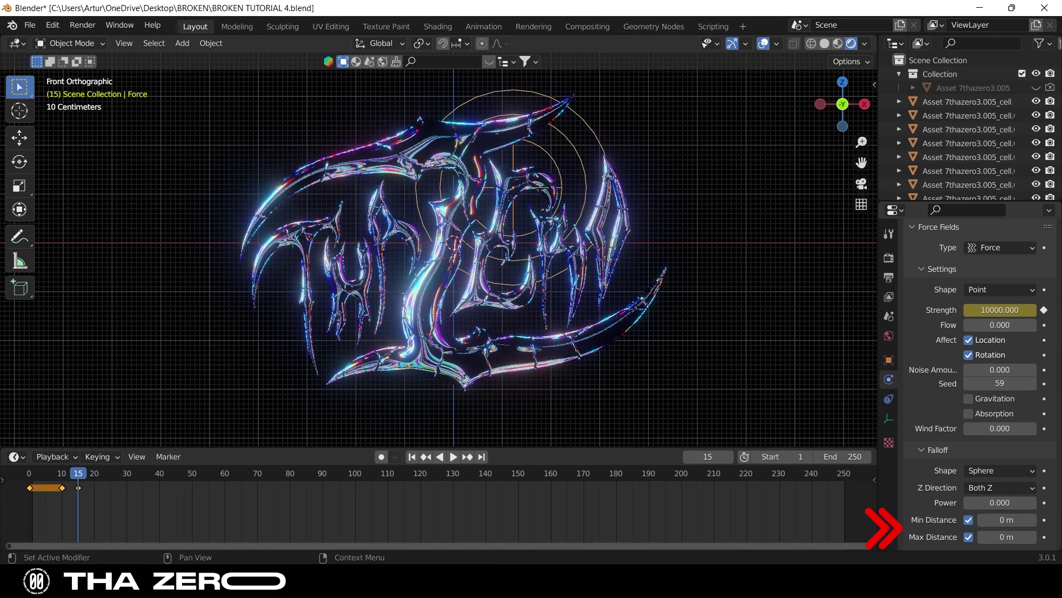
{"action": "mouse_move", "coordinate": [1007, 520]}
{"action": "left_mouse_down"}
{"action": "mouse_move", "coordinate": [1020, 520]}
{"action": "mouse_move", "coordinate": [1015, 537]}
{"action": "left_mouse_up"}
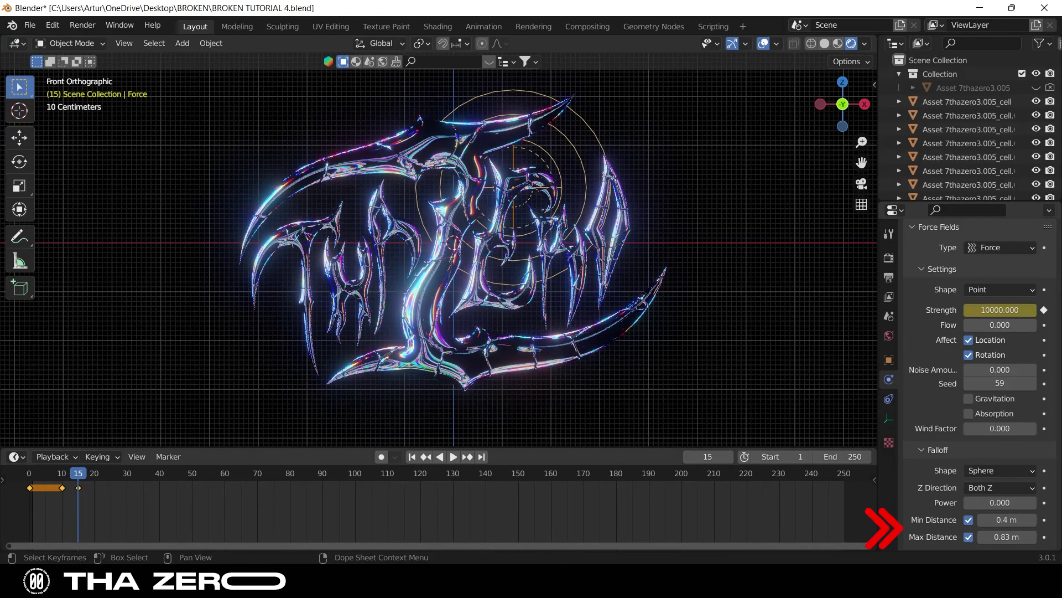
- Play the simulation from the start twice to check how the keyframed force breaks the logo
{"action": "left_click_drag", "start_coordinate": [78, 474], "coordinate": [30, 473]}
{"action": "key", "text": "space"}
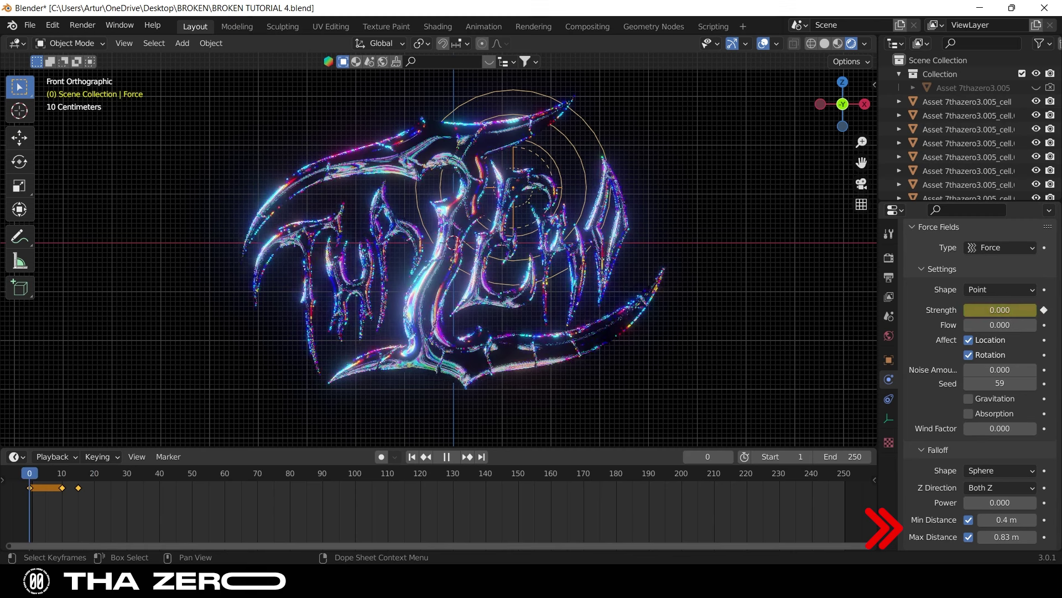
{"action": "key", "text": "space"}
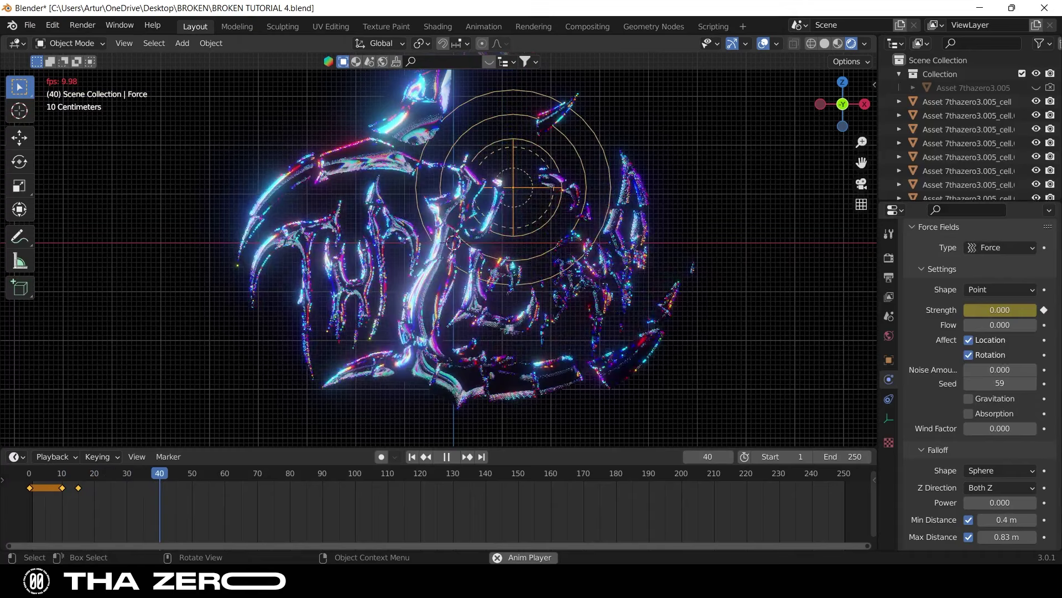
{"action": "key", "text": "space"}
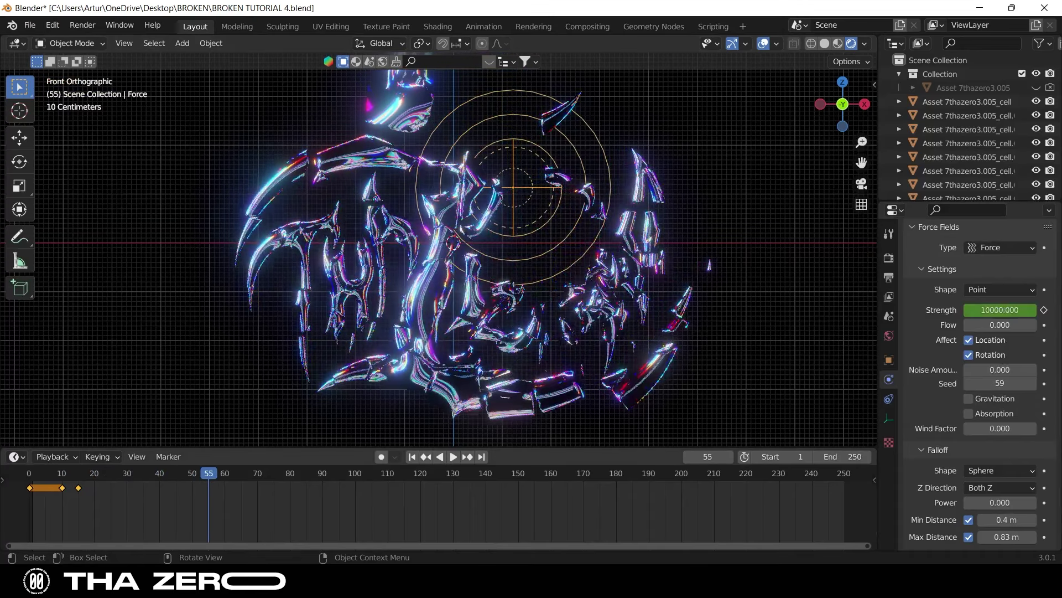
{"action": "key", "text": "shift+Left"}
{"action": "key", "text": "space"}
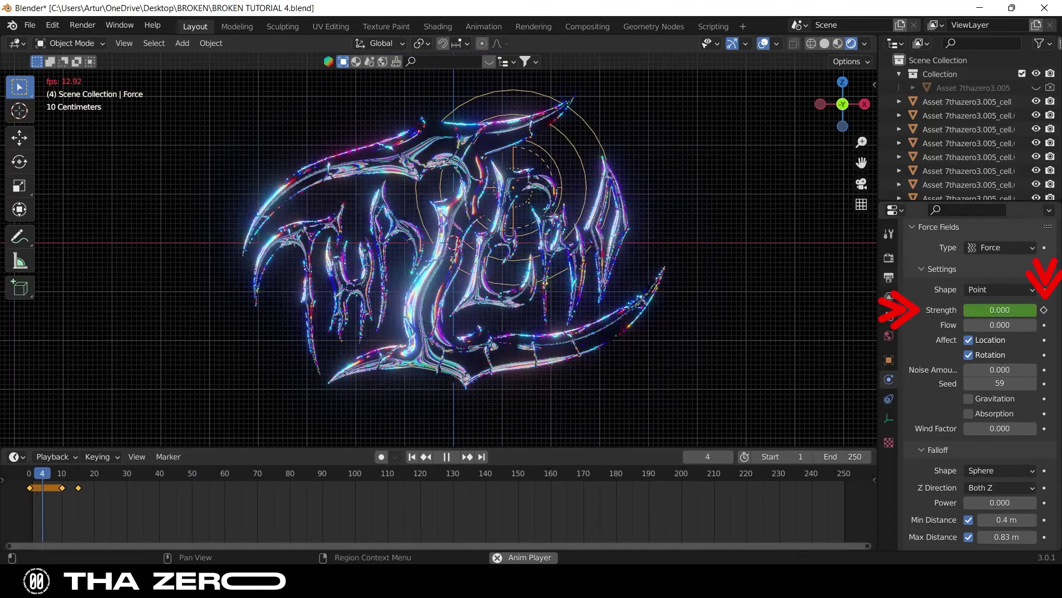
{"action": "key", "text": "space"}
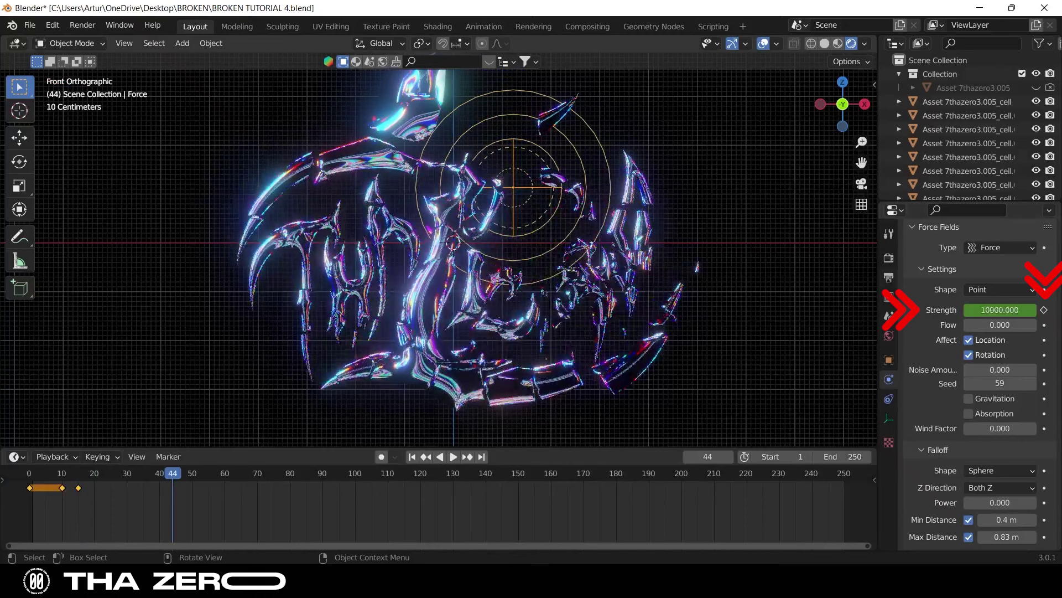
- Raise the force field's strength keyframe on frame 15 to 100000 and on to 1000000, replaying the simulation from the start
{"action": "key", "text": "Down"}
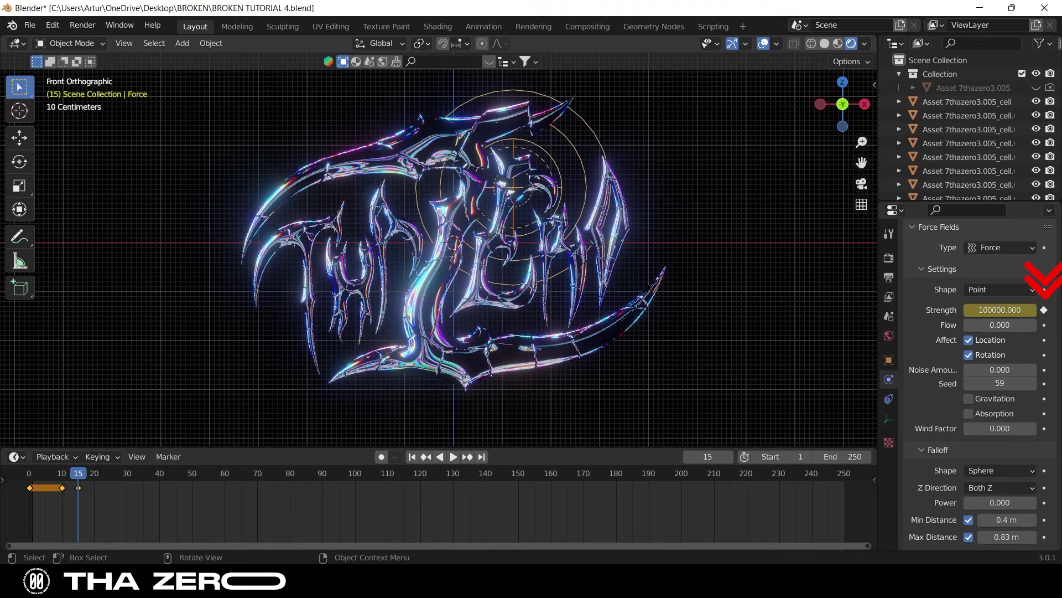
{"action": "key", "text": "shift+Left"}
{"action": "key", "text": "space"}
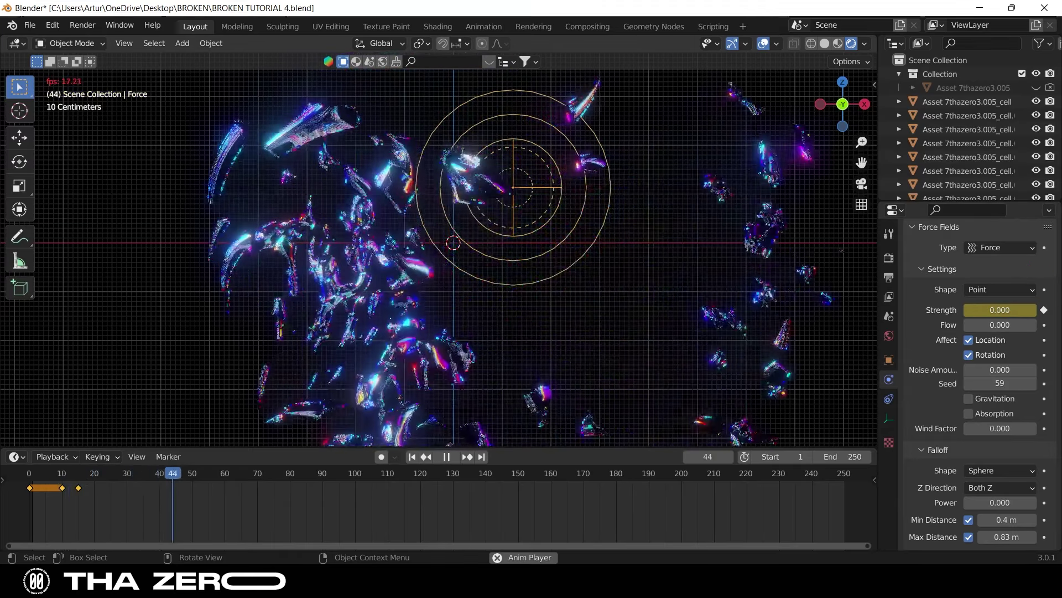
{"action": "key", "text": "space"}
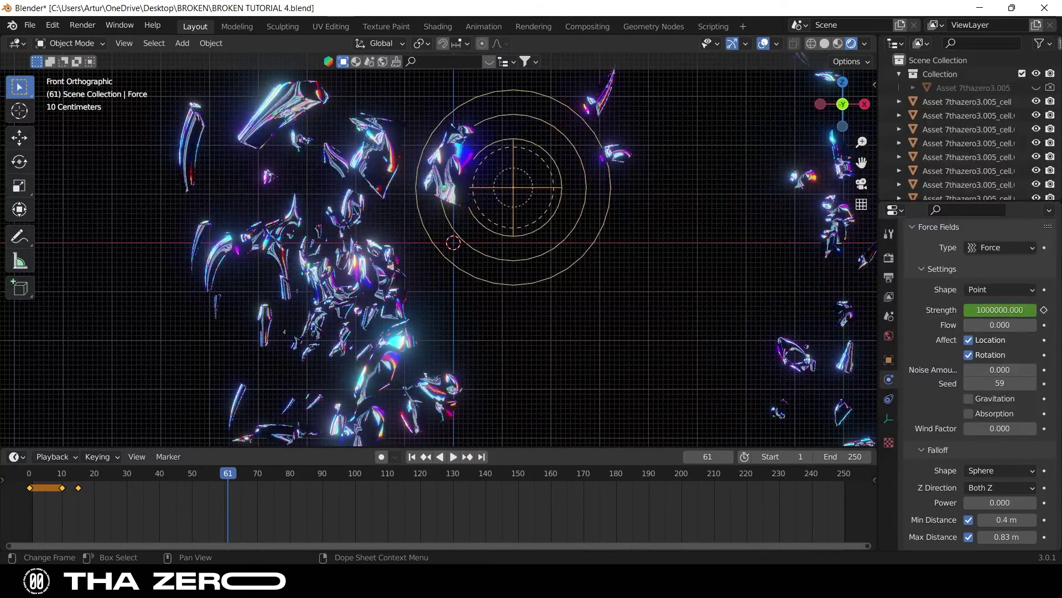
- Set the falloff's maximum distance to 2.03 m, play the simulation from frame 0 and return to the start
{"action": "left_click_drag", "start_coordinate": [228, 474], "coordinate": [29, 474]}
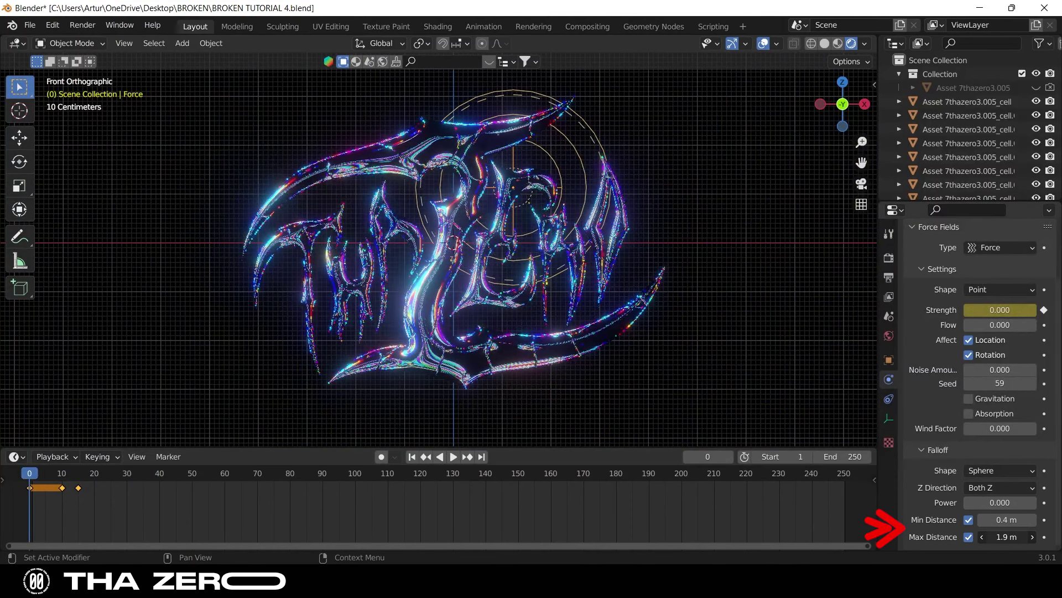
{"action": "key", "text": "space"}
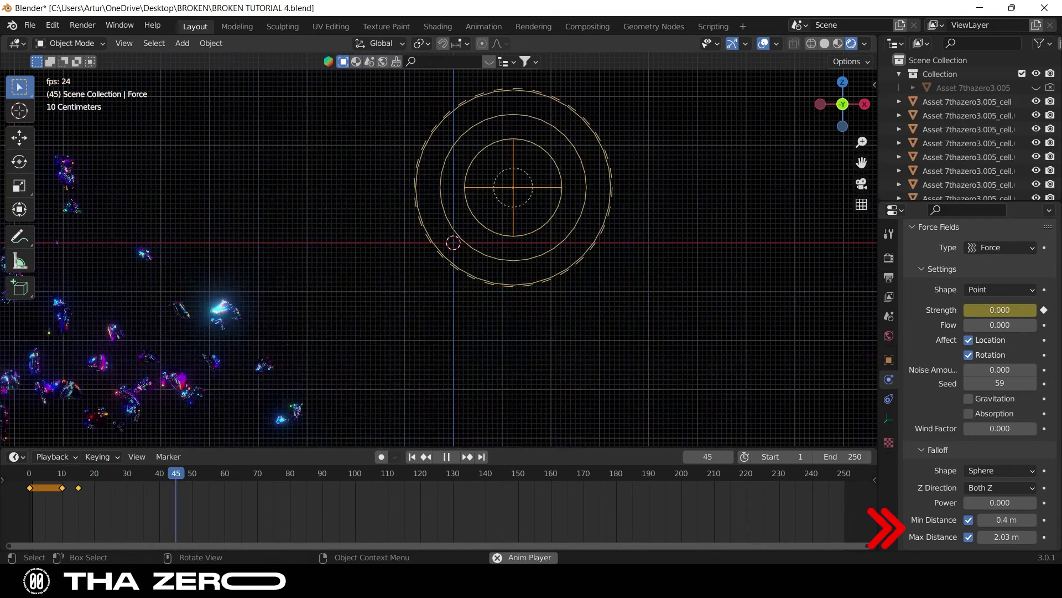
{"action": "key", "text": "Escape"}
- Move the force field over the logo's rightmost letters and set its maximum falloff distance to 0.68 m
{"action": "key", "text": "g"}
{"action": "left_click", "coordinate": [605, 172]}
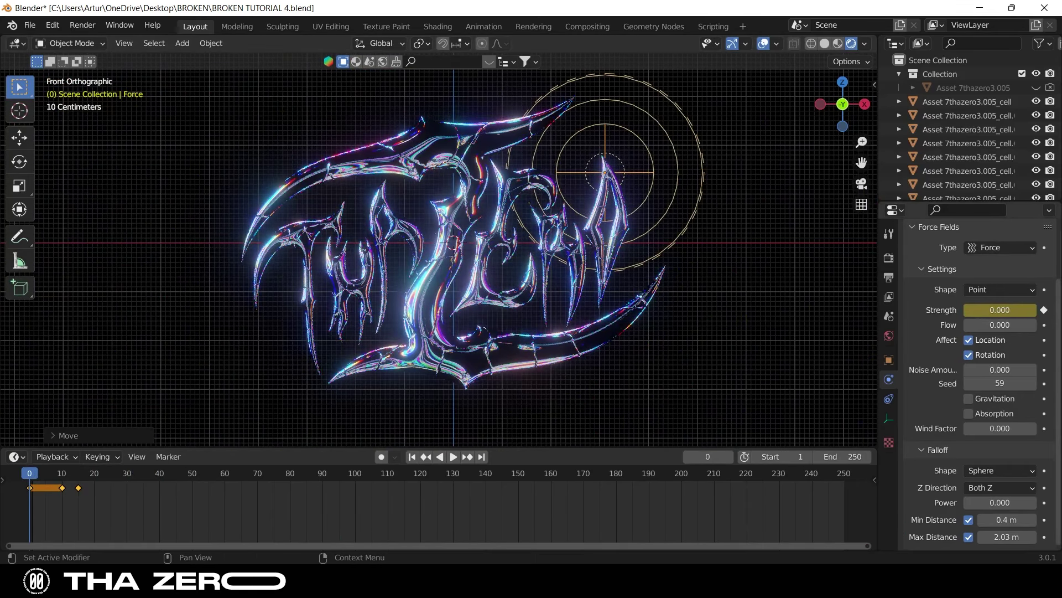
{"action": "left_click_drag", "start_coordinate": [1007, 536], "coordinate": [970, 536]}
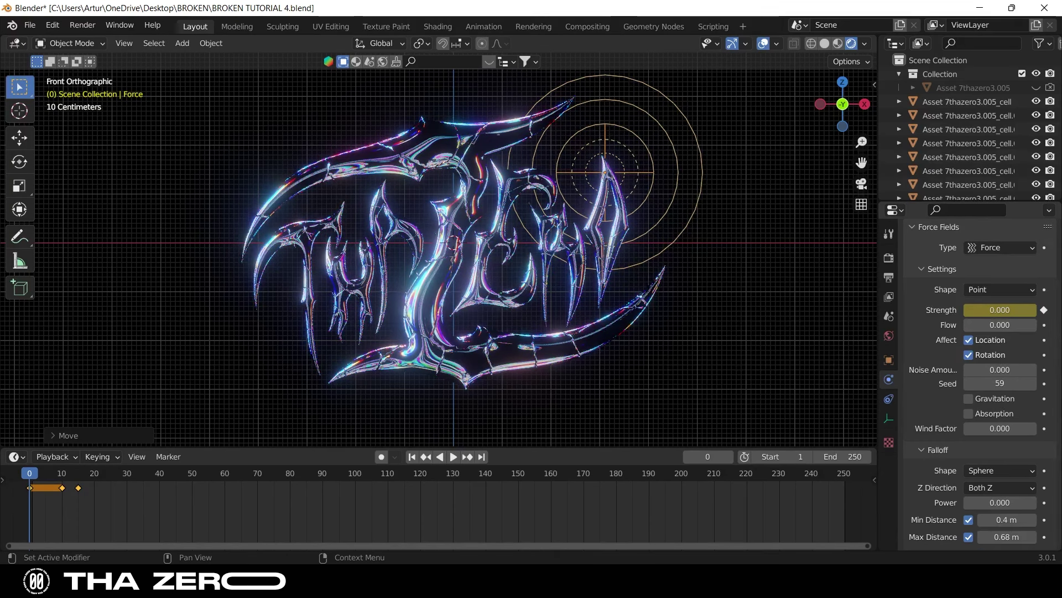
{"action": "key", "text": "g"}
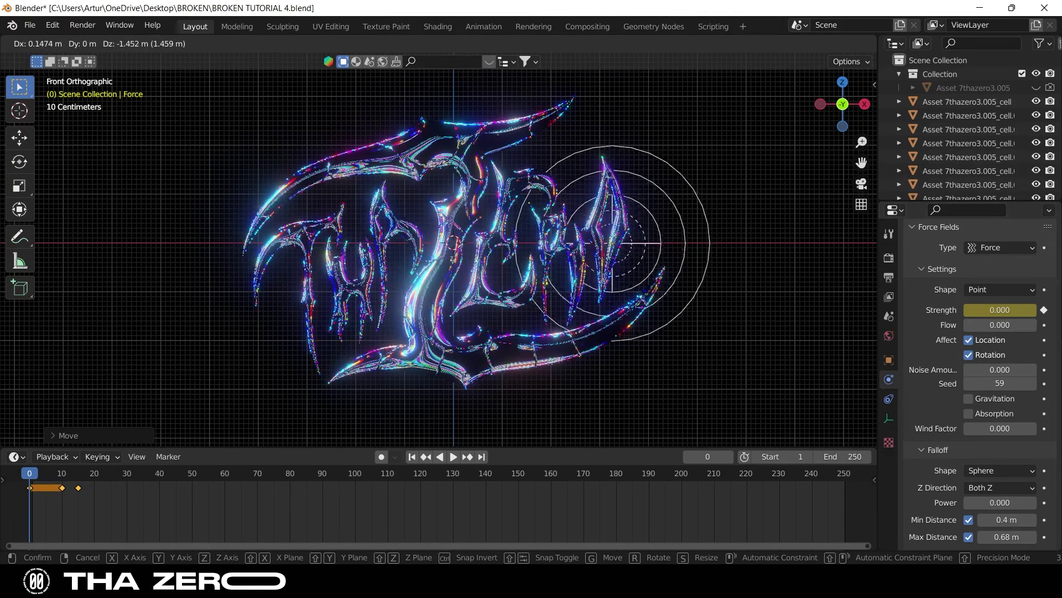
{"action": "left_click", "coordinate": [608, 264]}
- Duplicate the force field, place the copy over the logo's leftmost letters about 6 m away, and play the simulation
{"action": "key", "text": "shift+d"}
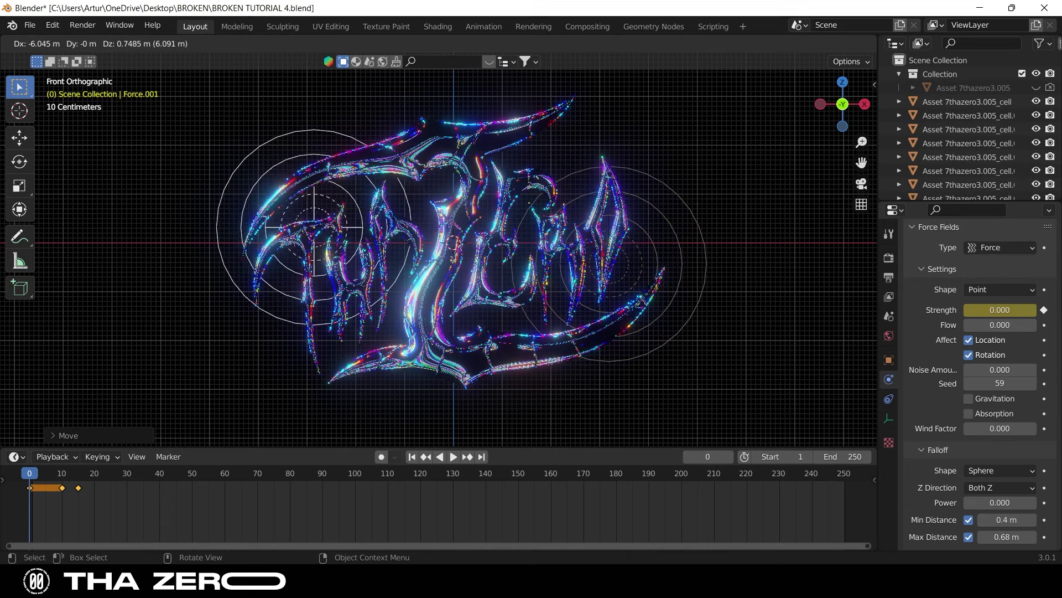
{"action": "key", "text": "Return"}
{"action": "key", "text": "space"}
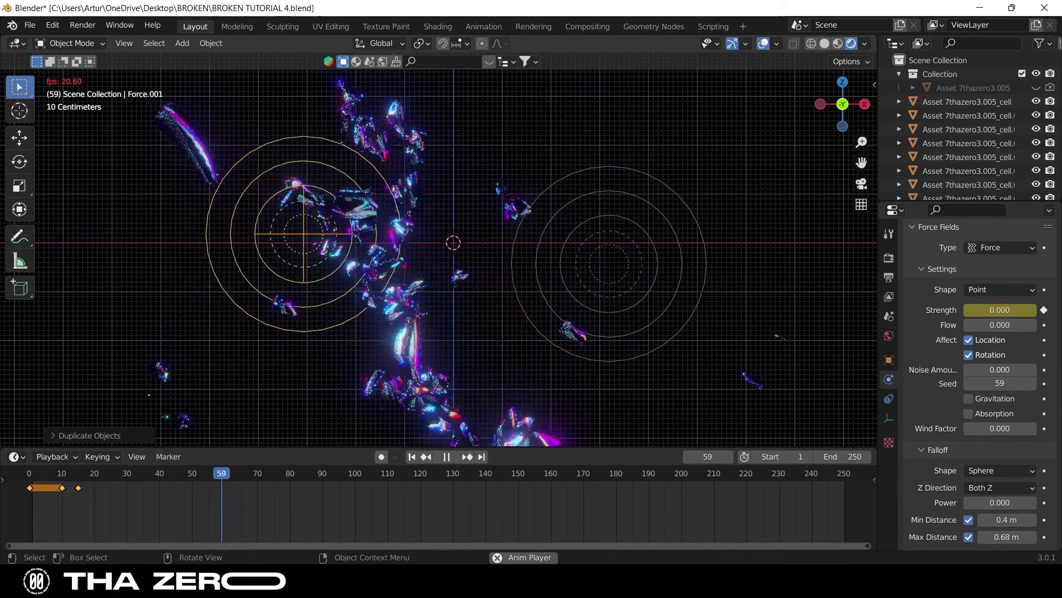
{"action": "key", "text": "space"}
- Delay the duplicated force field's strength keyframes by about 6 frames and preview the staggered explosion
{"action": "left_click_drag", "start_coordinate": [238, 473], "coordinate": [29, 473]}
{"action": "key", "text": "g"}
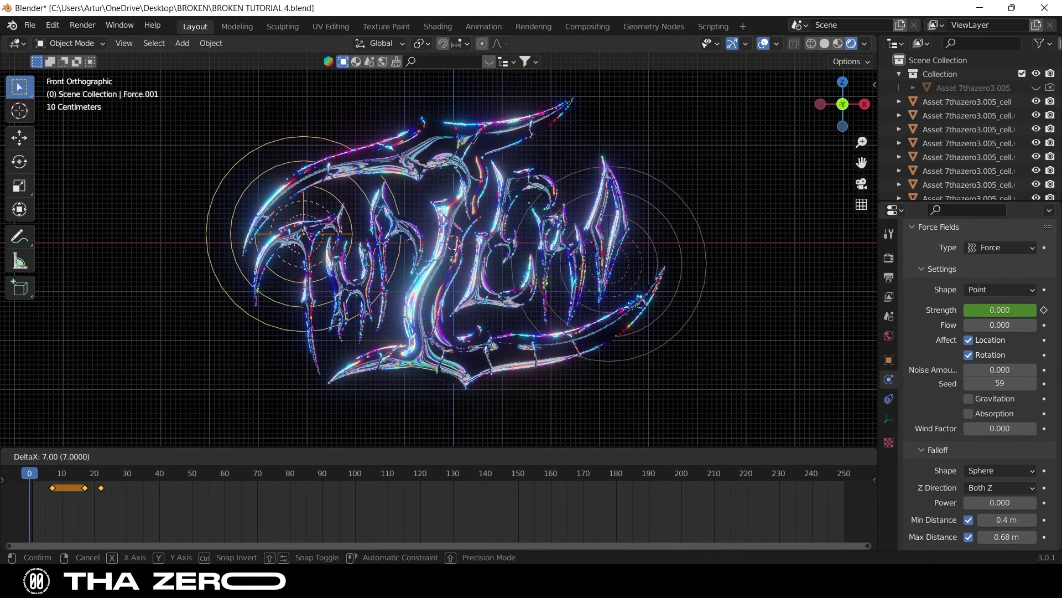
{"action": "key", "text": "Return"}
{"action": "key", "text": "space"}
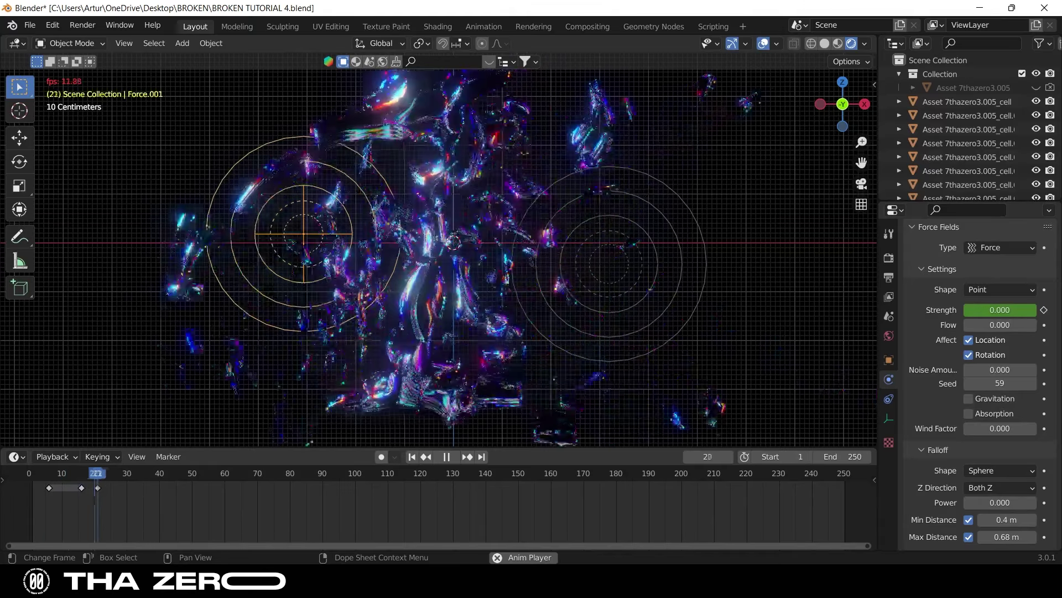
{"action": "key", "text": "space"}
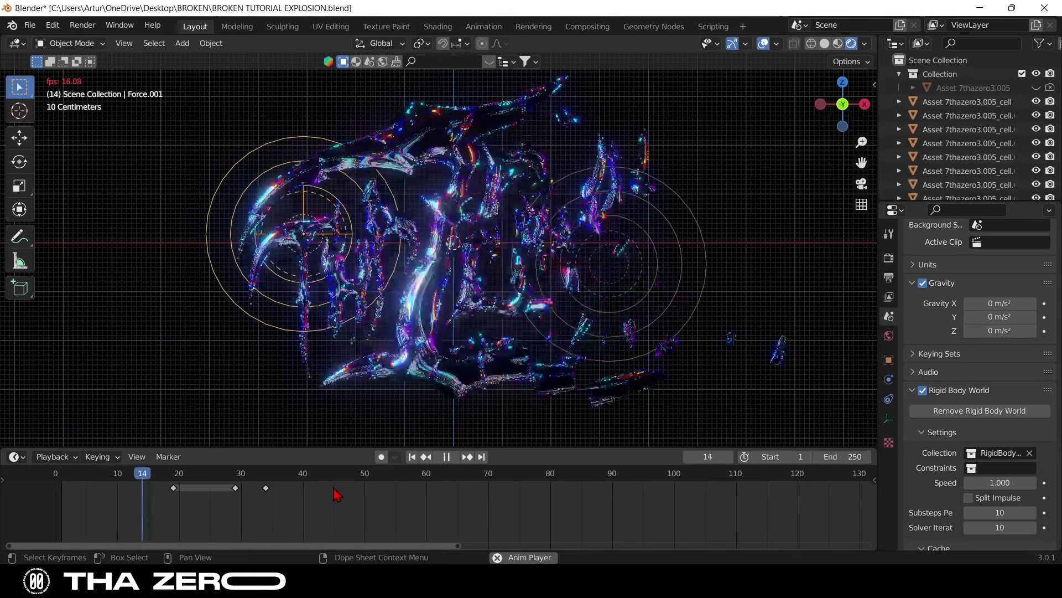
{"action": "key", "text": "space"}
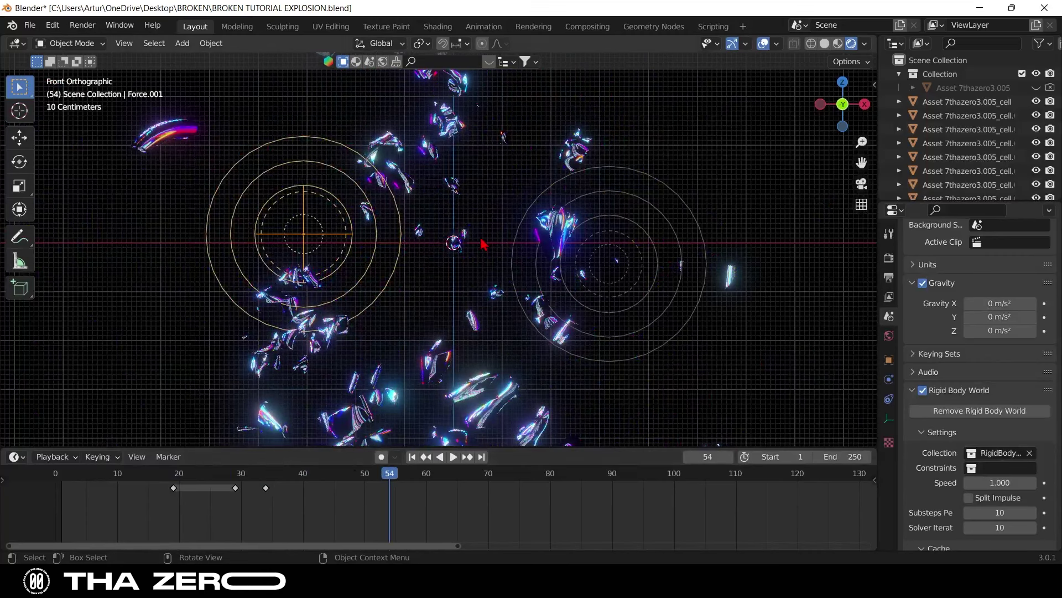
- Keyframe the scene's Z gravity at 0 m/s² on frame 40
{"action": "left_click_drag", "start_coordinate": [390, 473], "coordinate": [301, 468]}
{"action": "key", "text": "space"}
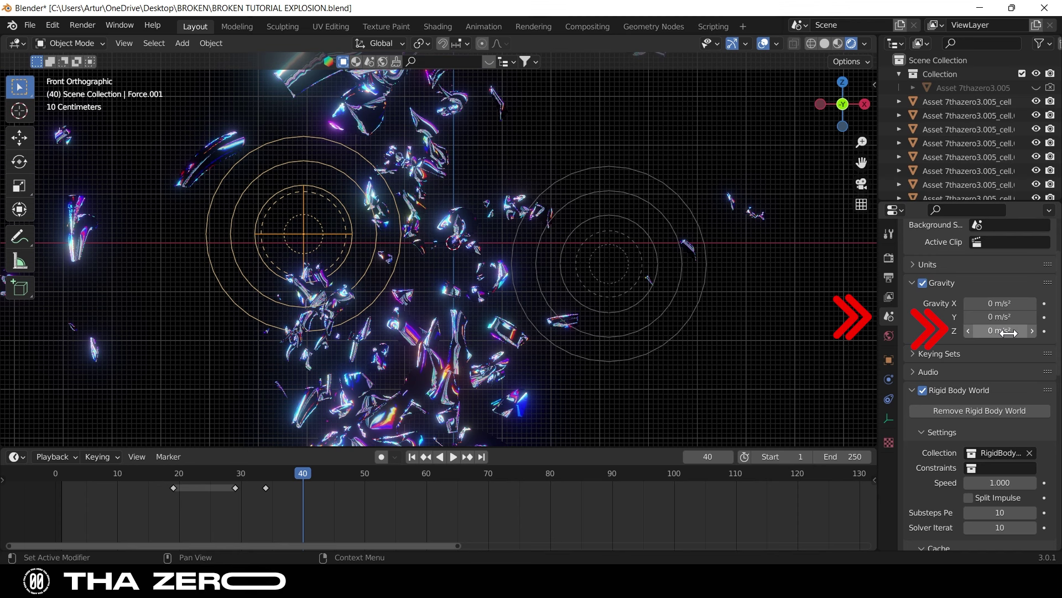
{"action": "left_click", "coordinate": [1044, 330]}
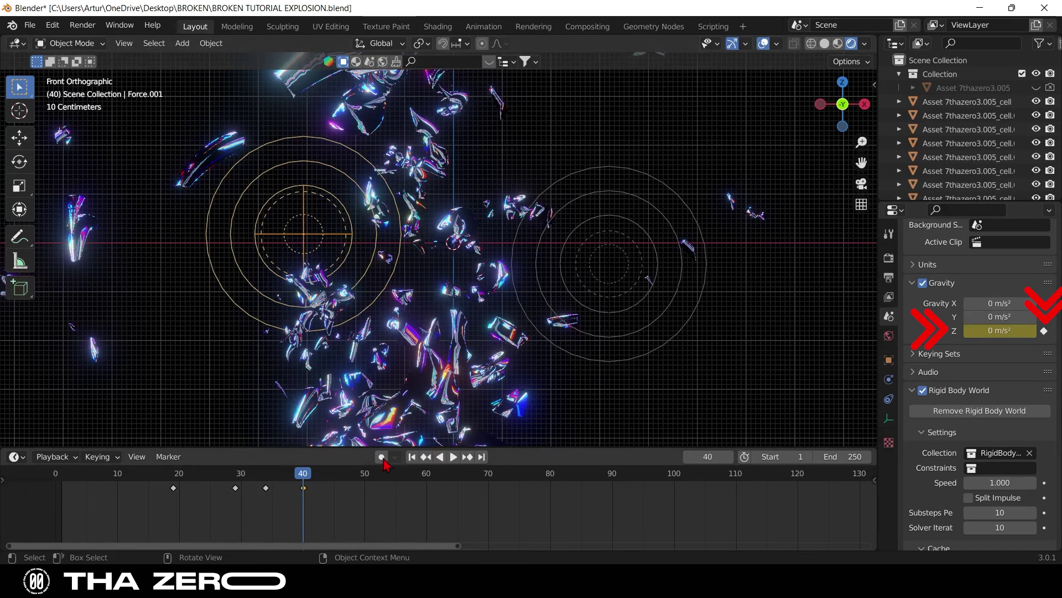
- Keyframe the scene's Z gravity at -9.8 m/s² on frame 45
{"action": "left_click_drag", "start_coordinate": [307, 477], "coordinate": [334, 477]}
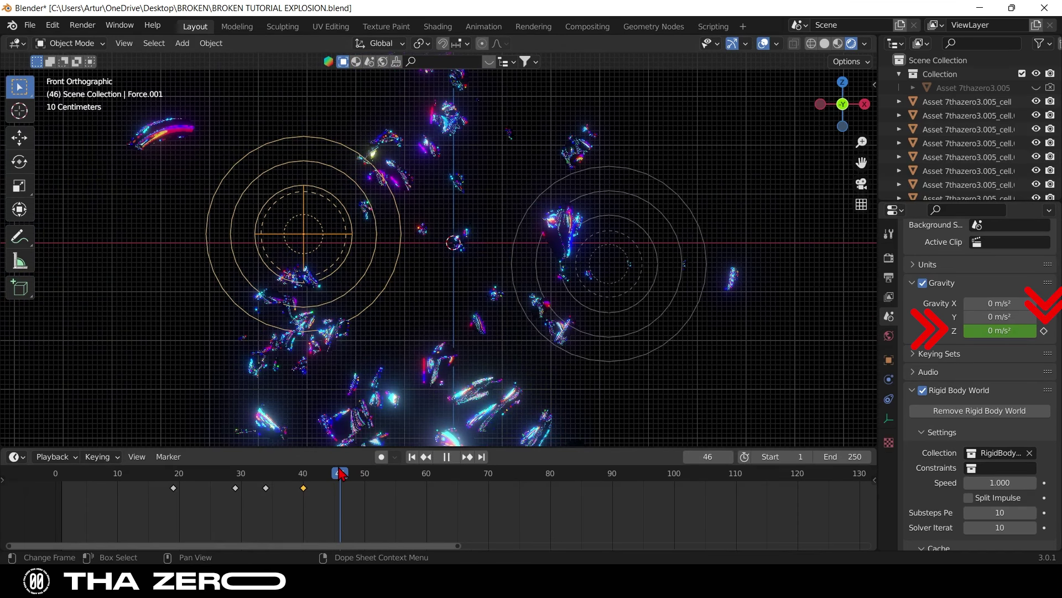
{"action": "left_click", "coordinate": [1003, 330]}
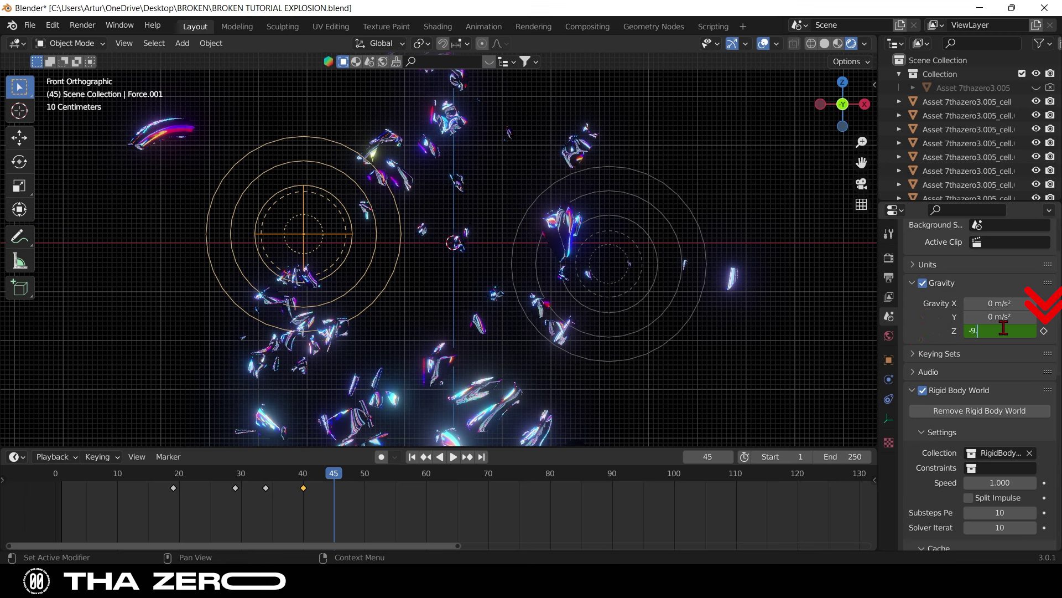
{"action": "type", "text": "-9.8"}
{"action": "key", "text": "Return"}
{"action": "left_click", "coordinate": [1044, 331]}
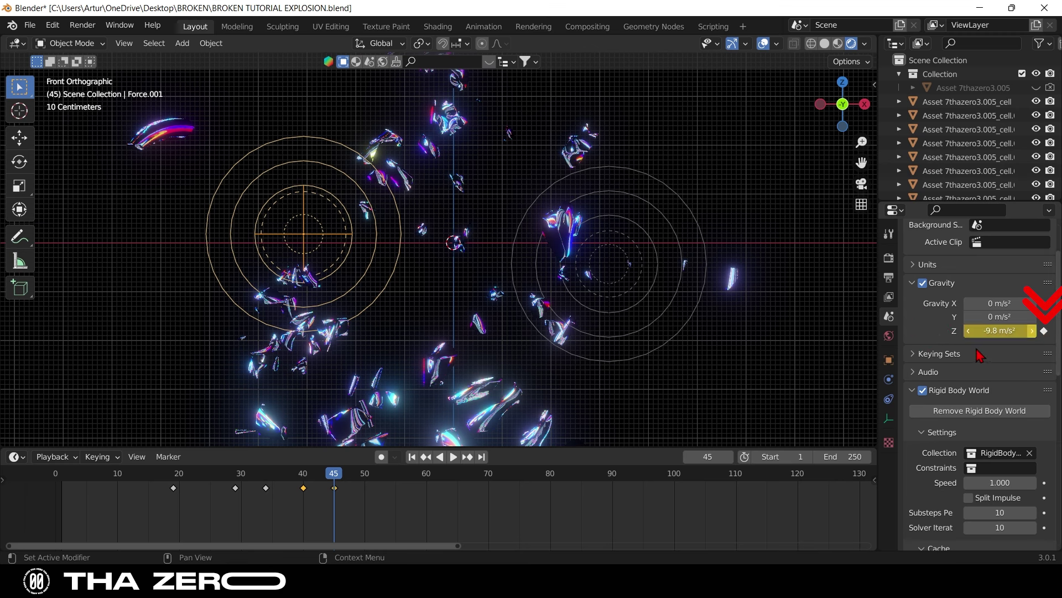
- Play the simulation from the first frame to preview the explosion with the animated gravity
{"action": "key", "text": "shift+Left"}
{"action": "key", "text": "space"}
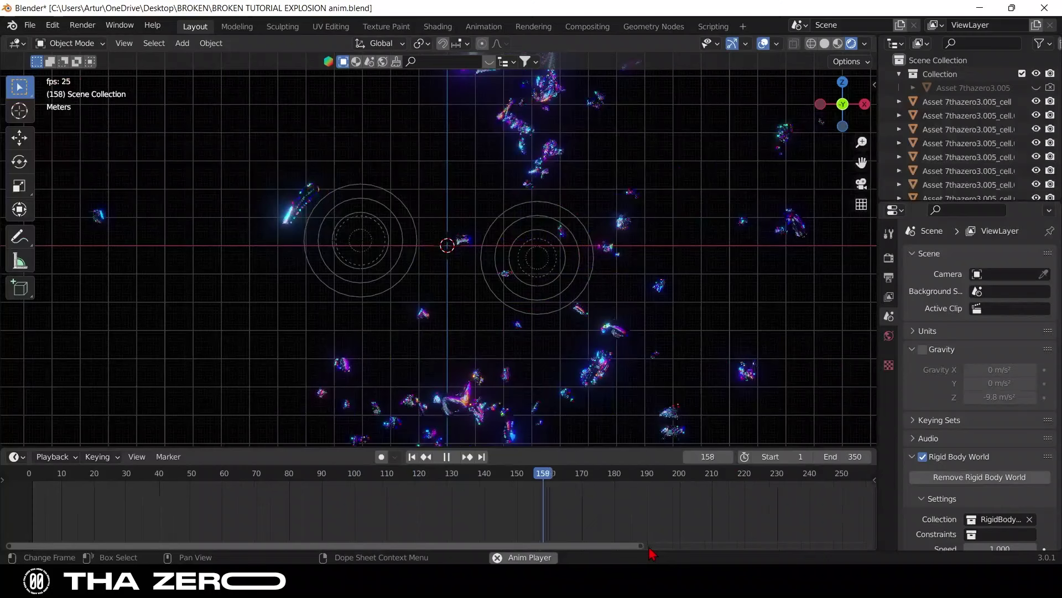
{"action": "left_click_drag", "start_coordinate": [649, 548], "coordinate": [771, 547]}
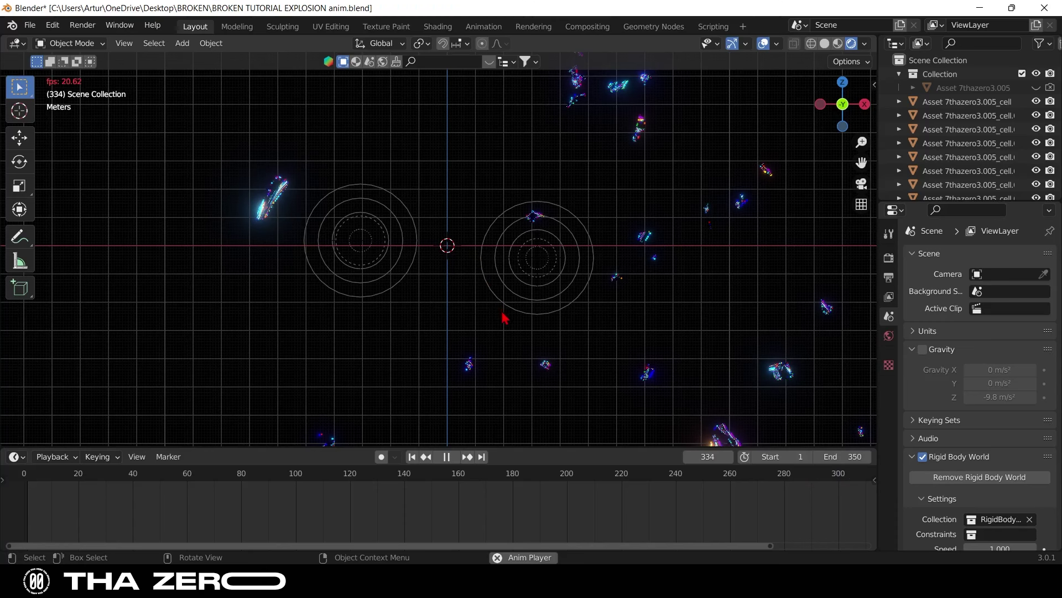
{"action": "key", "text": "space"}
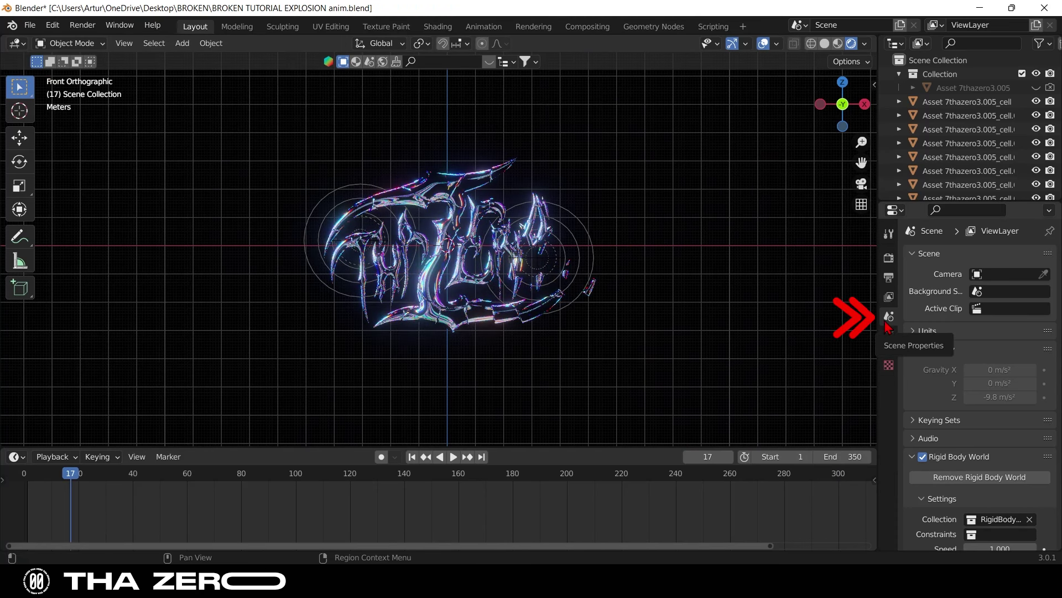
- Extend the rigid body world's cache to frame 1000 and the scene's end to frame 500 for a longer playback
{"action": "scroll", "coordinate": [939, 426], "scroll_direction": "down", "scroll_amount": 8}
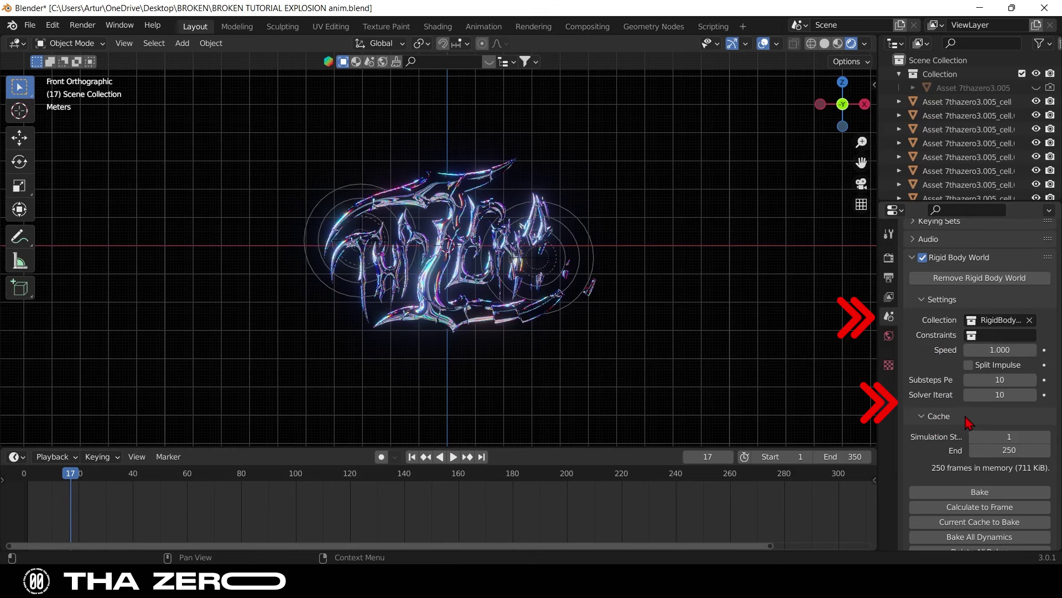
{"action": "scroll", "coordinate": [969, 422], "scroll_direction": "down", "scroll_amount": 2}
{"action": "left_click", "coordinate": [1024, 407]}
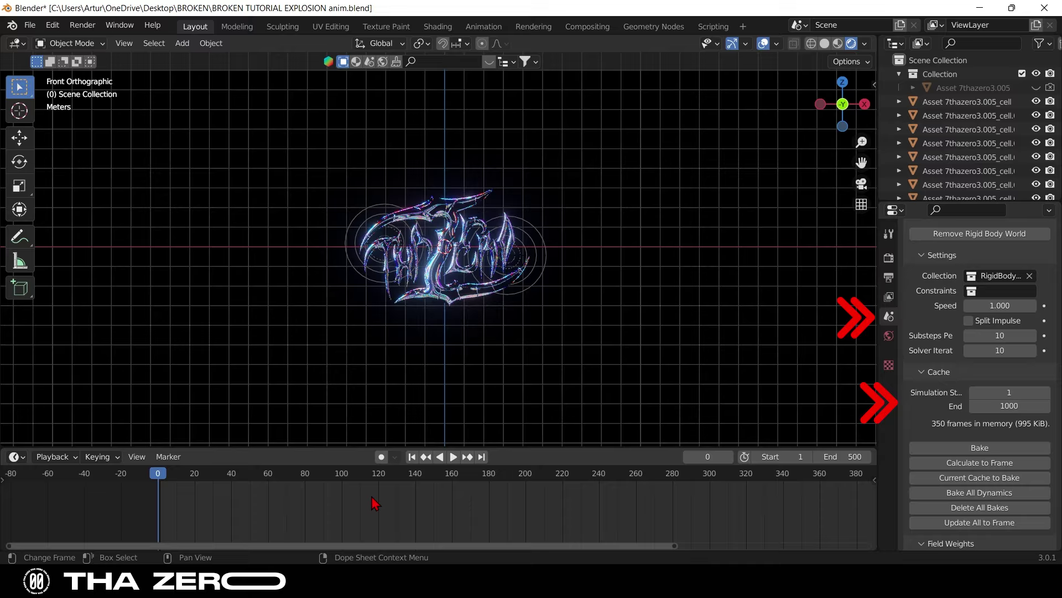
{"action": "scroll", "coordinate": [375, 504], "scroll_direction": "down", "scroll_amount": 3}
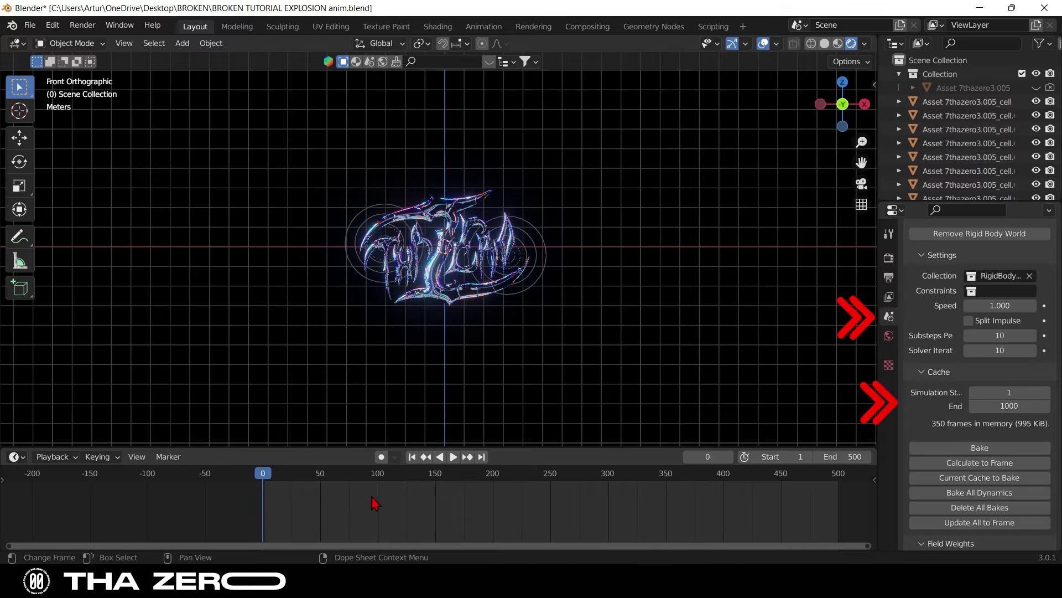
{"action": "key", "text": "space"}
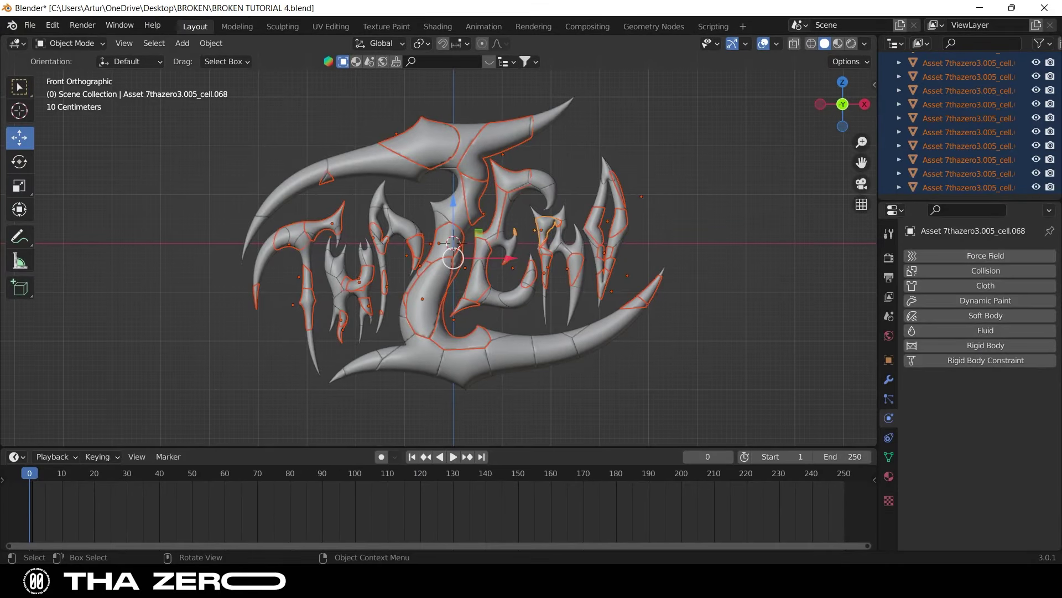
- Try moving the single fragment in the middle of the logo's upper bar, and undo the move
{"action": "key", "text": "alt+a"}
{"action": "left_click", "coordinate": [427, 143]}
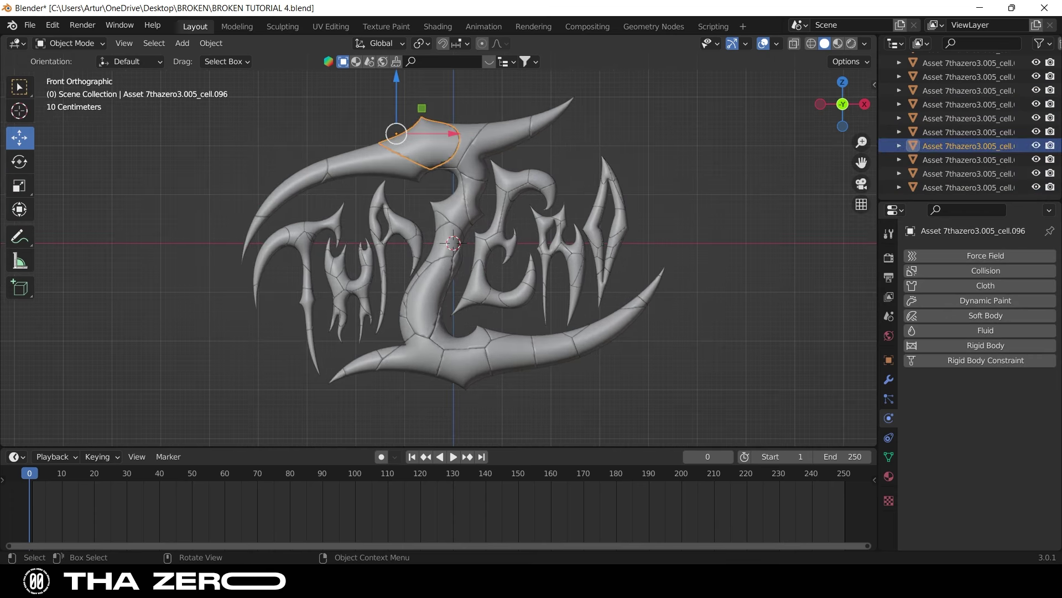
{"action": "key", "text": "g"}
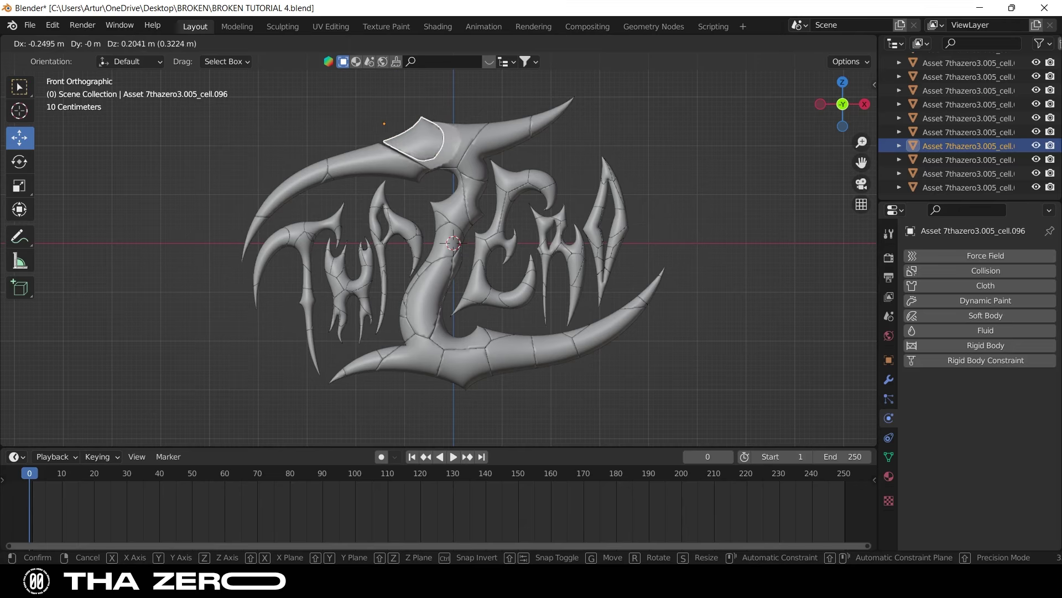
{"action": "left_click", "coordinate": [410, 135]}
{"action": "key", "text": "ctrl+z"}
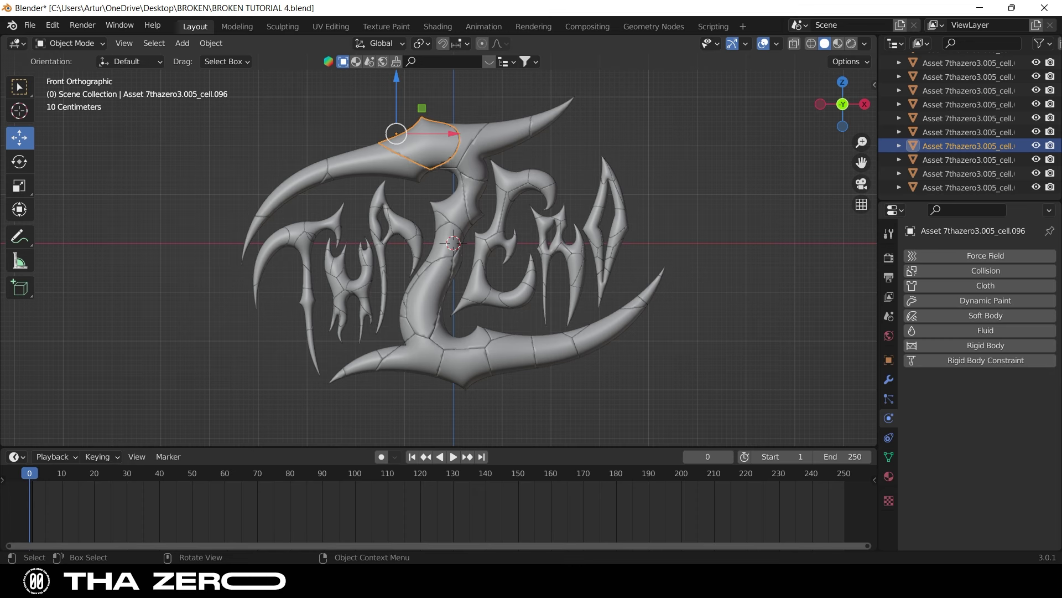
- Convert the upper bar's middle fragment to a mesh and test that it can be moved away from the logo
{"action": "right_click", "coordinate": [387, 146]}
{"action": "mouse_move", "coordinate": [377, 146]}
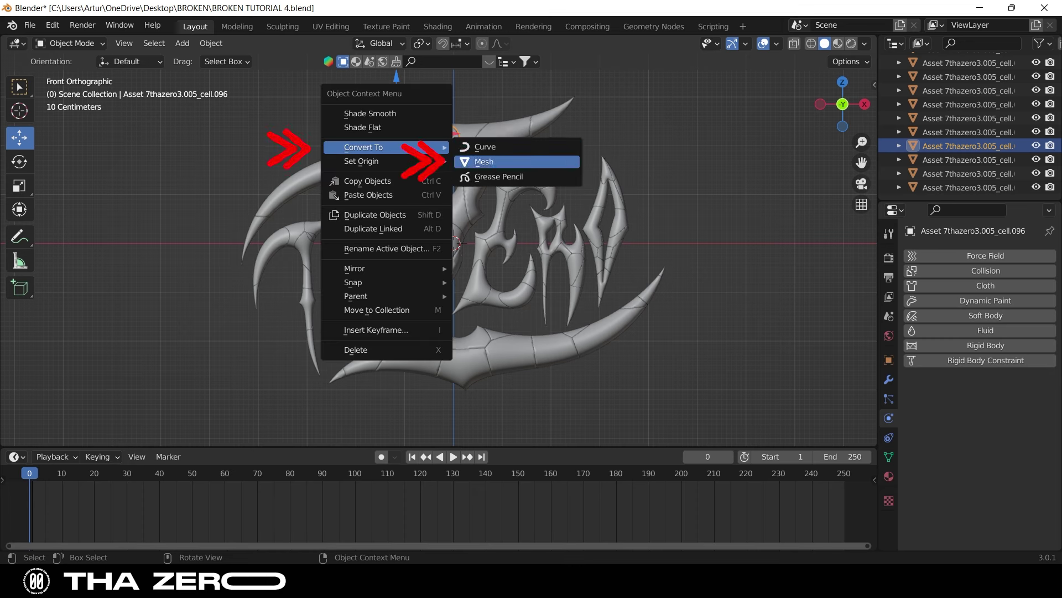
{"action": "left_click", "coordinate": [484, 161]}
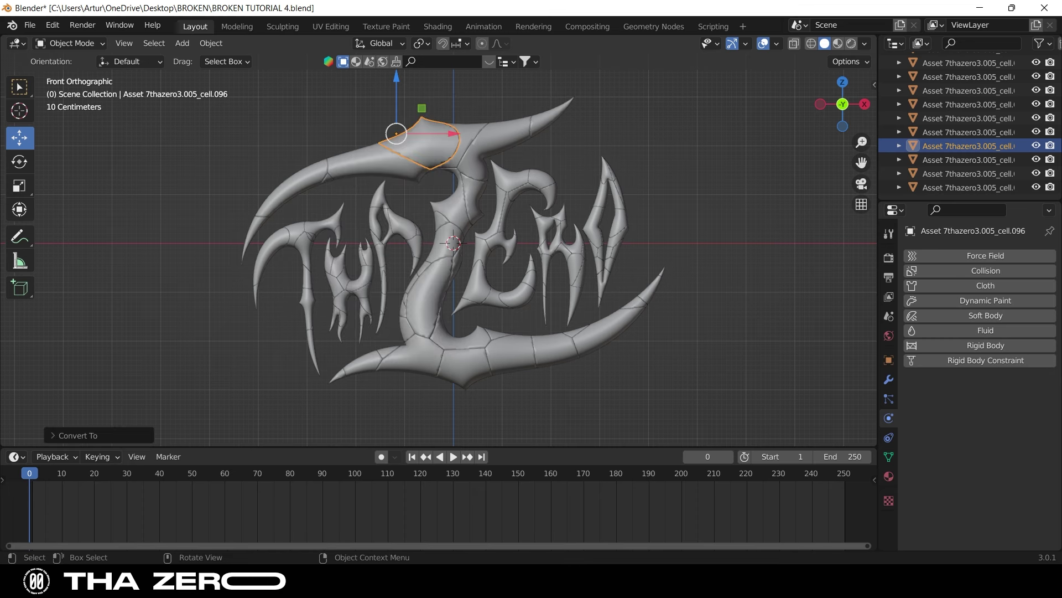
{"action": "key", "text": "g"}
{"action": "key", "text": "Return"}
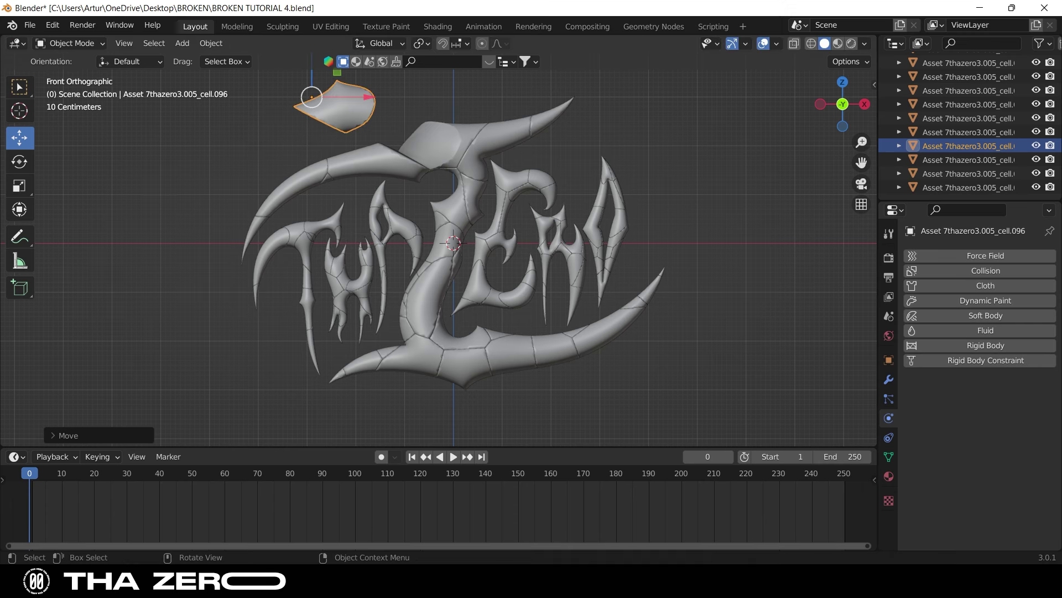
{"action": "key", "text": "ctrl+z"}
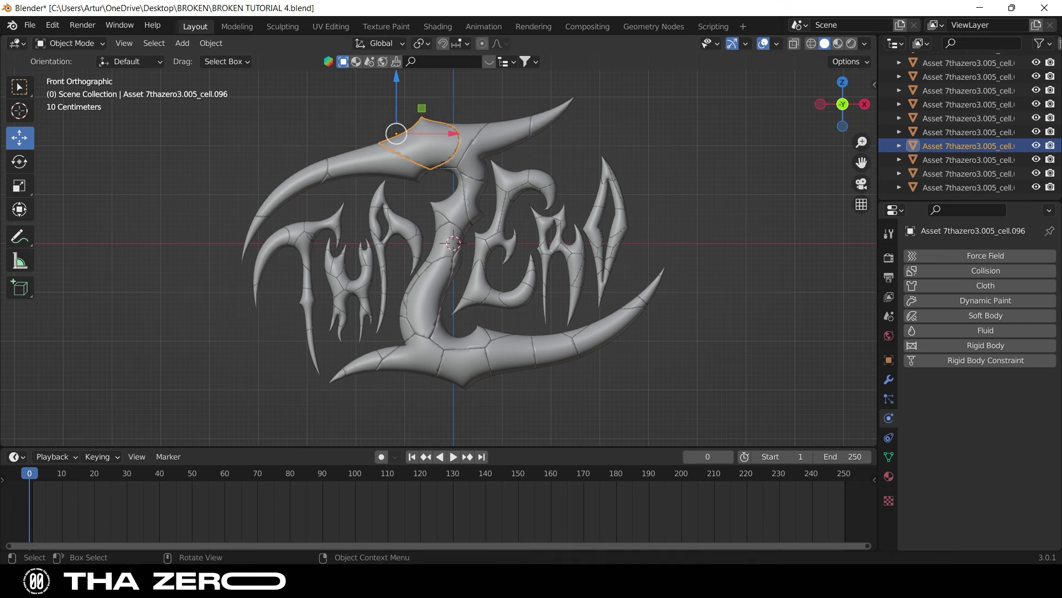
- Convert all the logo fragments to meshes and clear the selection
{"action": "left_click_drag", "start_coordinate": [209, 111], "coordinate": [707, 386]}
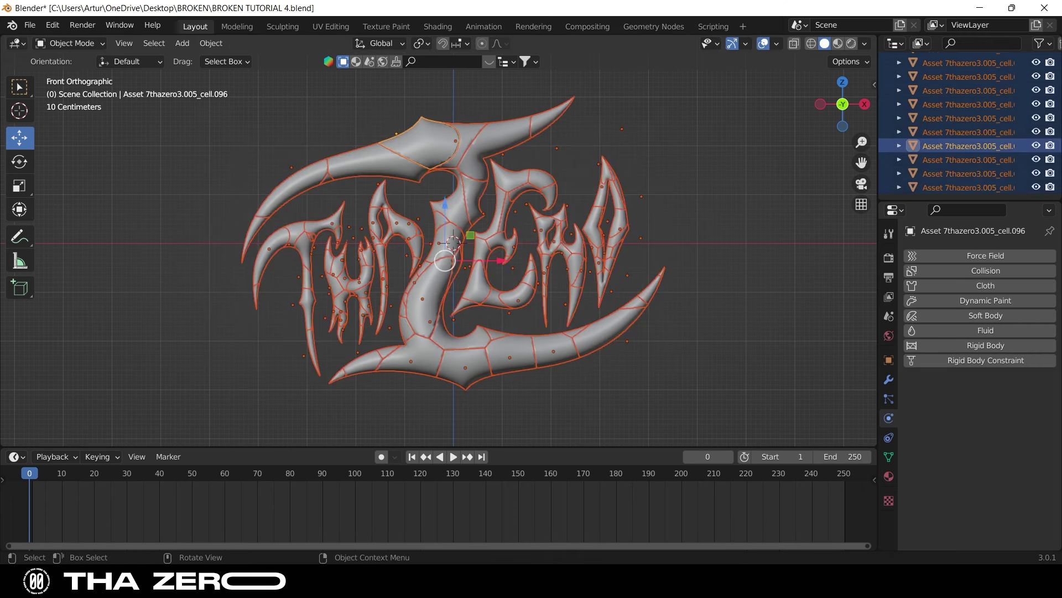
{"action": "right_click", "coordinate": [420, 218]}
{"action": "mouse_move", "coordinate": [437, 218]}
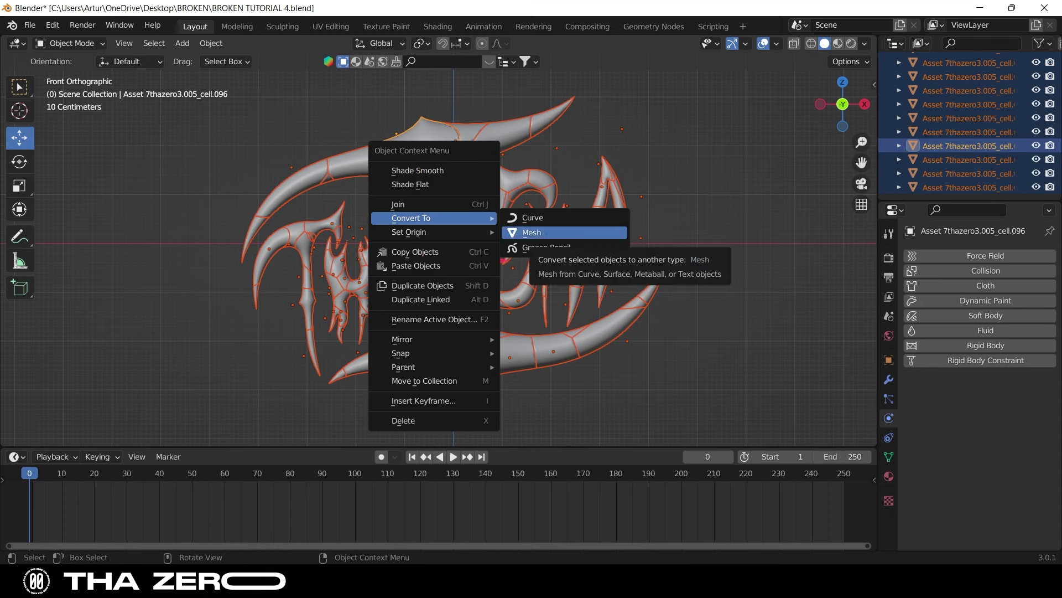
{"action": "left_click", "coordinate": [531, 232]}
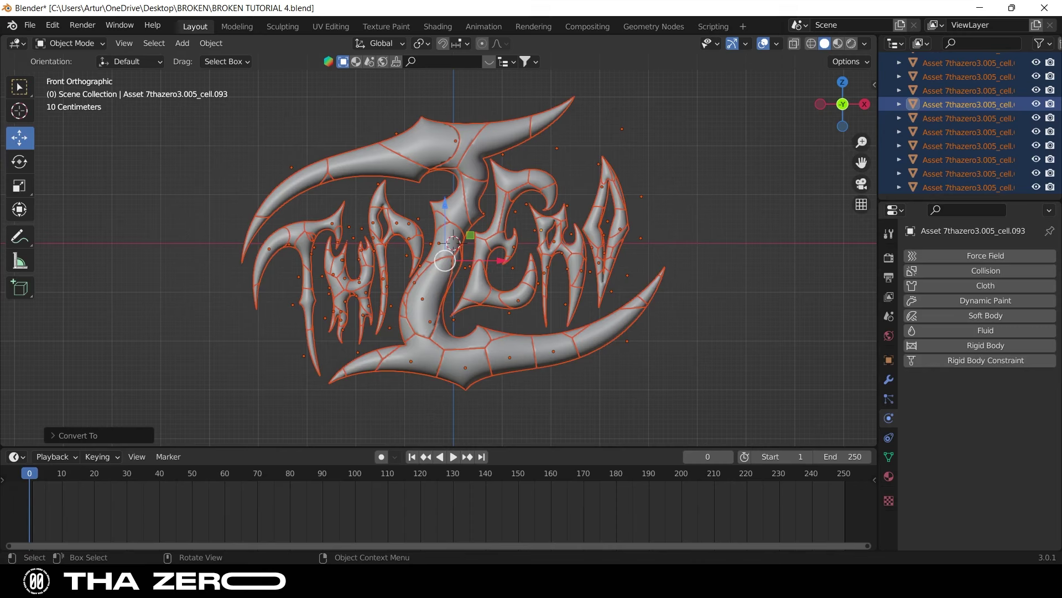
{"action": "key", "text": "alt+a"}
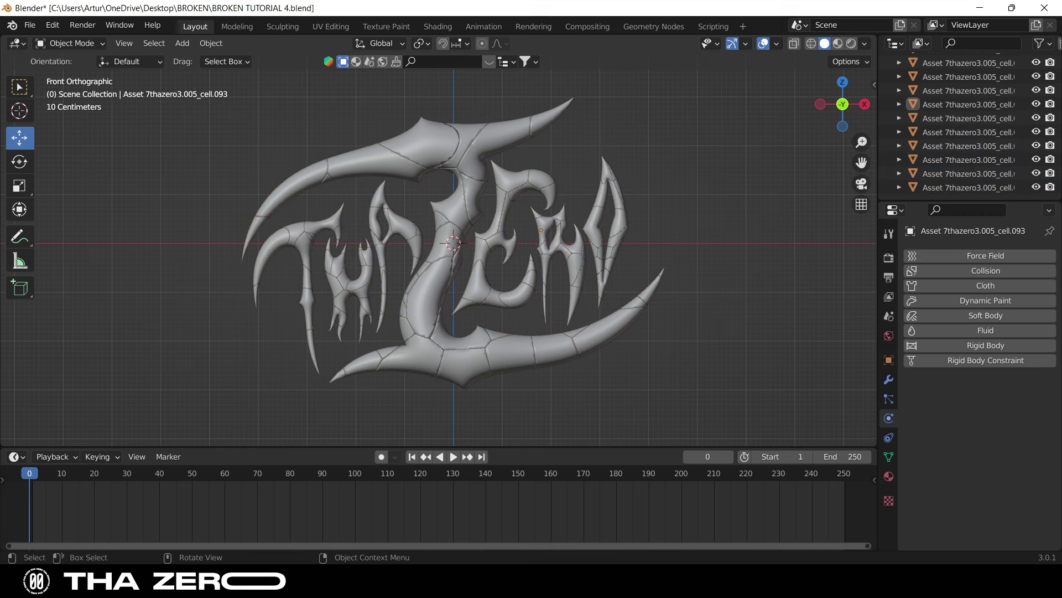
- Test the converted fragments by pulling pieces of the upper bar and the first letter away from the logo
{"action": "left_click", "coordinate": [496, 138]}
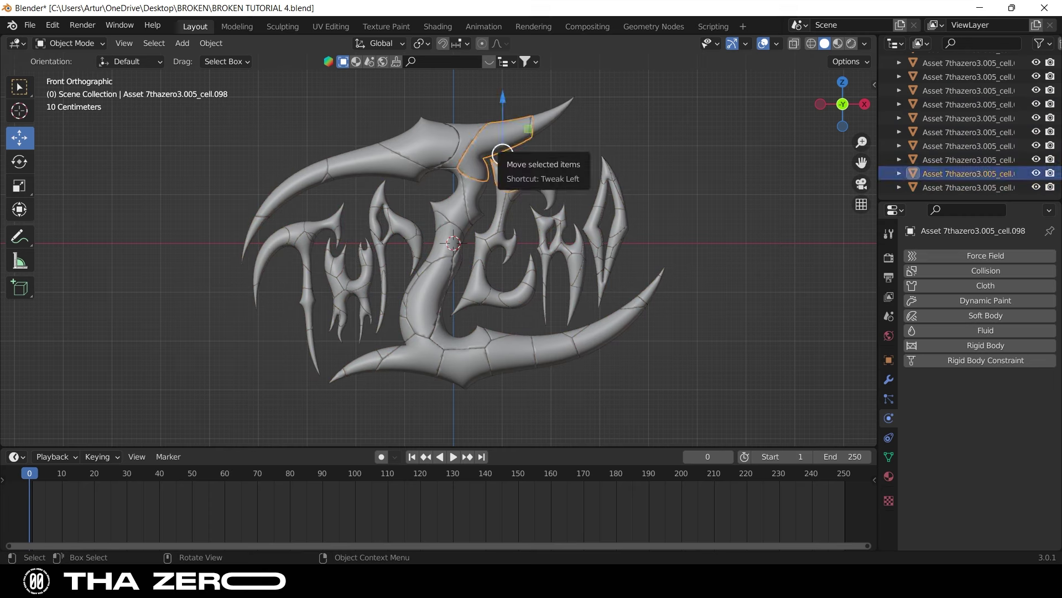
{"action": "left_click_drag", "start_coordinate": [502, 154], "coordinate": [614, 133]}
{"action": "left_click", "coordinate": [416, 142]}
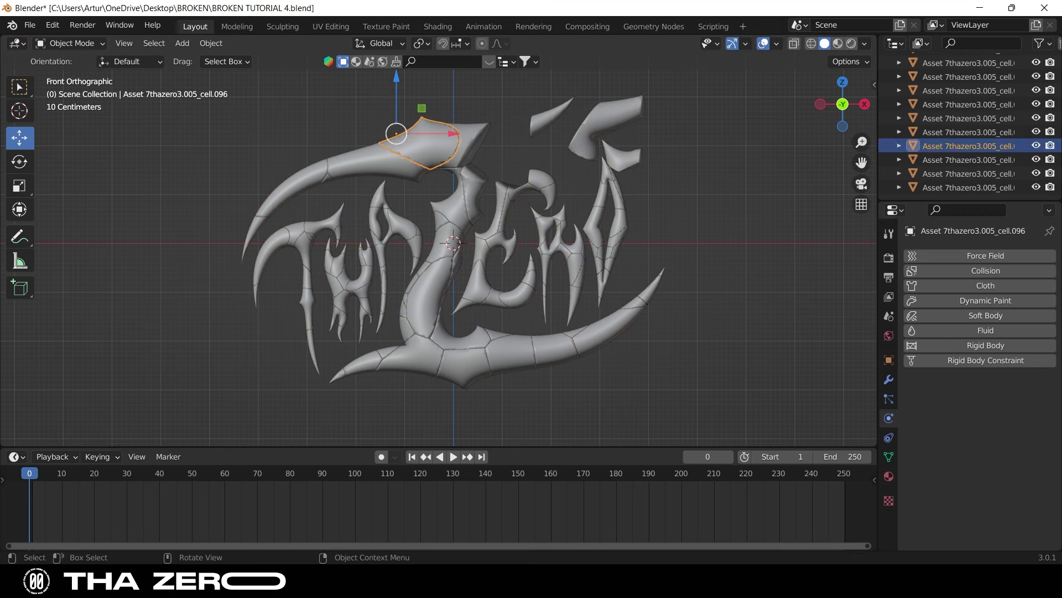
{"action": "left_click_drag", "start_coordinate": [396, 132], "coordinate": [240, 106]}
{"action": "left_click", "coordinate": [325, 225]}
{"action": "left_click_drag", "start_coordinate": [332, 224], "coordinate": [205, 258]}
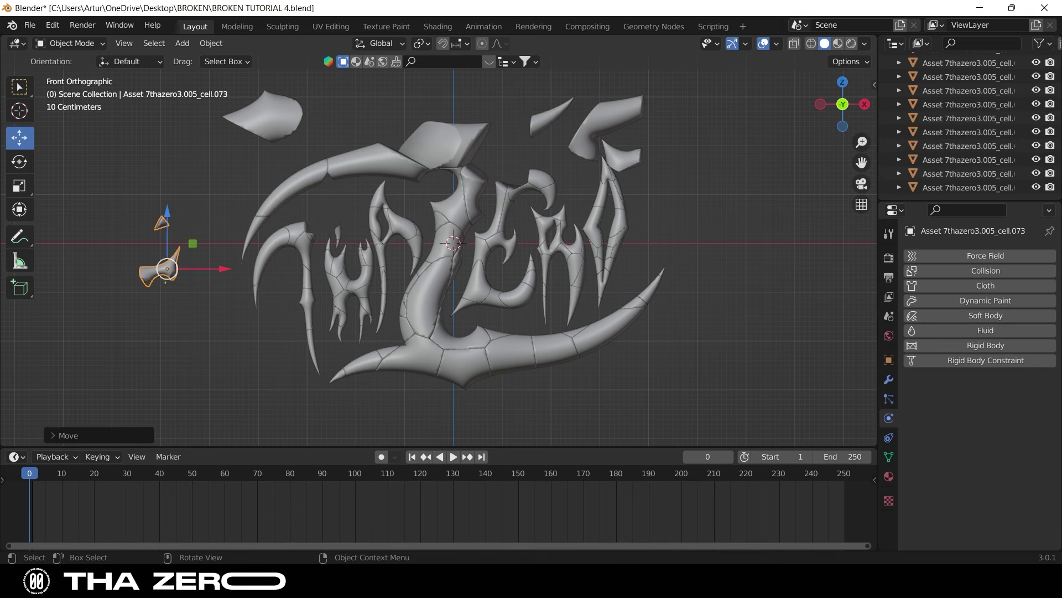
- Undo all the fragment test moves to restore the assembled logo
{"action": "key", "text": "ctrl+z"}
{"action": "key", "text": "ctrl+z"}
{"action": "key", "text": "ctrl+z"}
{"action": "key", "text": "ctrl+z"}
{"action": "key", "text": "ctrl+z"}
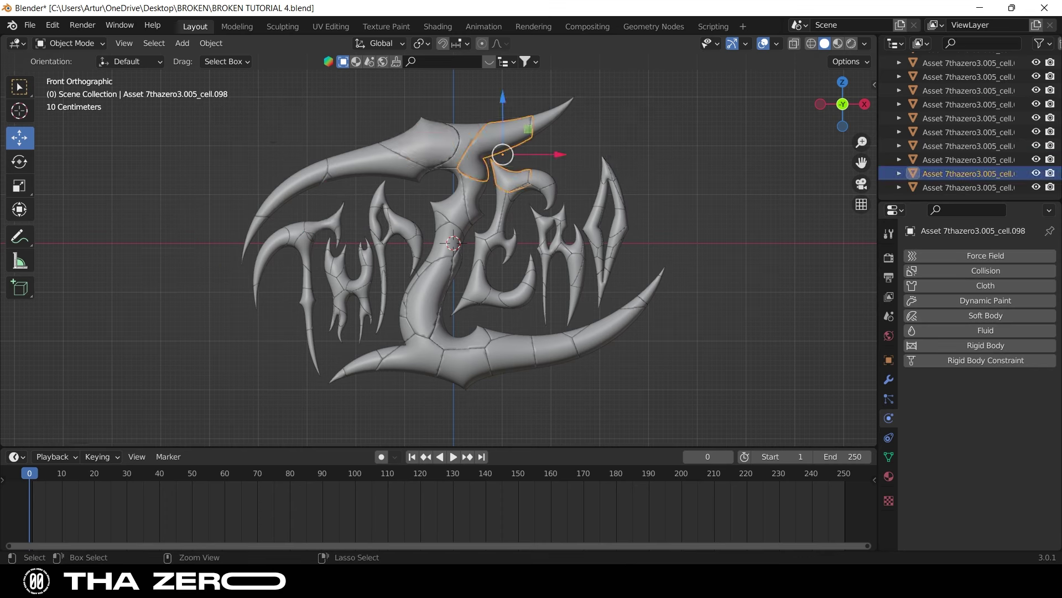
{"action": "key", "text": "ctrl+z"}
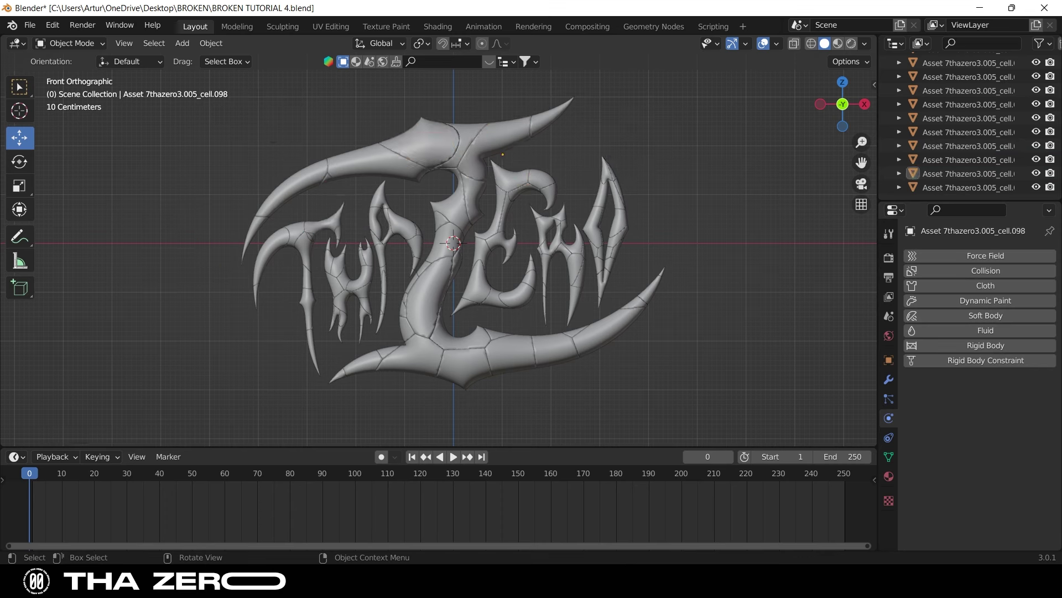
{"action": "key", "text": "ctrl+z"}
{"action": "left_click_drag", "start_coordinate": [502, 155], "coordinate": [514, 140]}
{"action": "key", "text": "ctrl+z"}
- Separate the two-part fragment on the upper bar's right side into individual objects by loose parts
{"action": "key", "text": "Tab"}
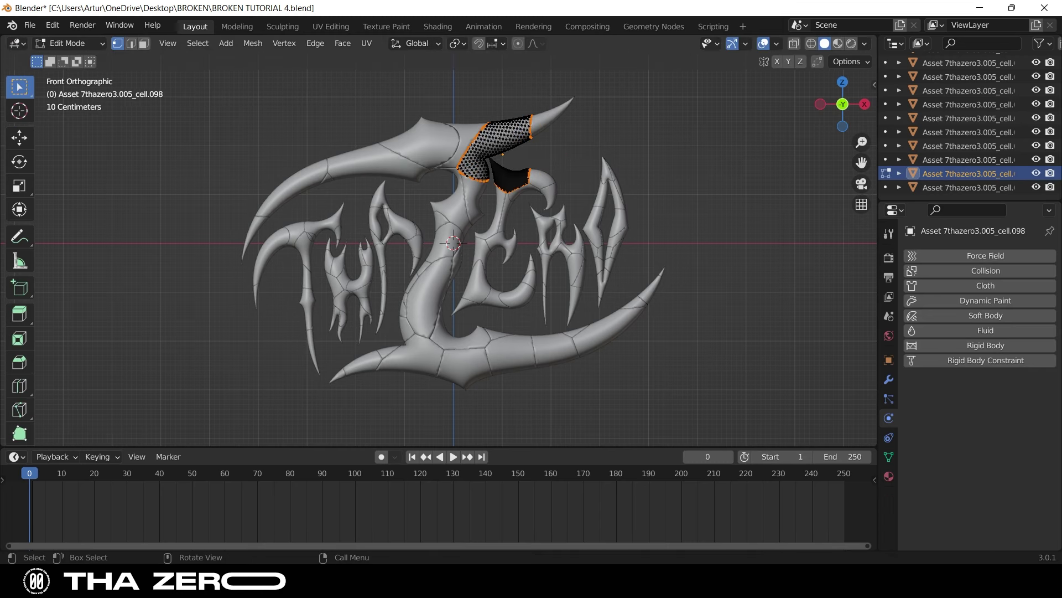
{"action": "key", "text": "alt+a"}
{"action": "key", "text": "a"}
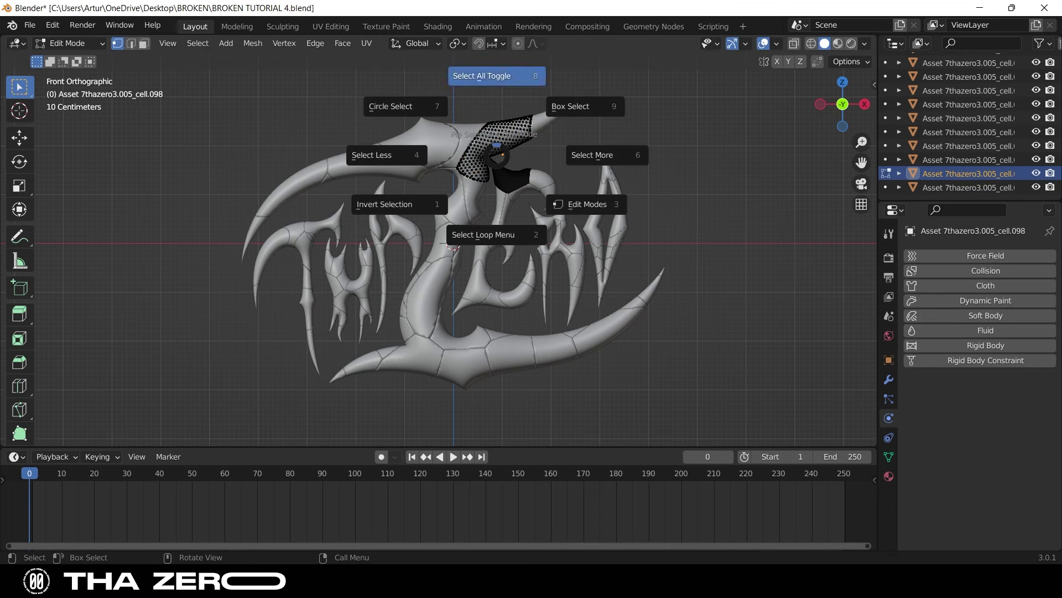
{"action": "left_click", "coordinate": [496, 75]}
{"action": "key", "text": "p"}
{"action": "key", "text": "Down"}
{"action": "key", "text": "Down"}
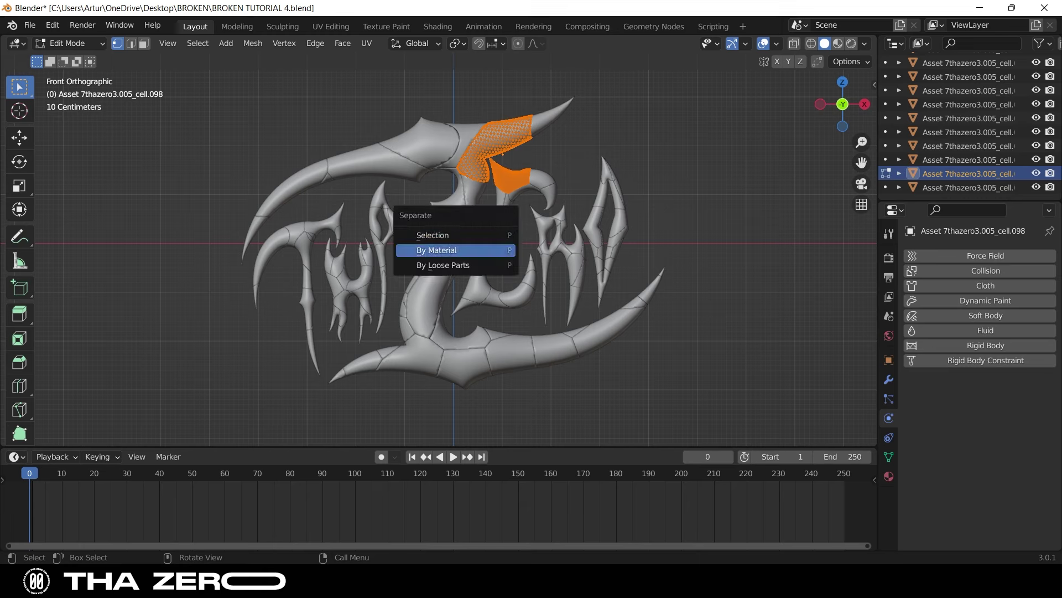
{"action": "key", "text": "Return"}
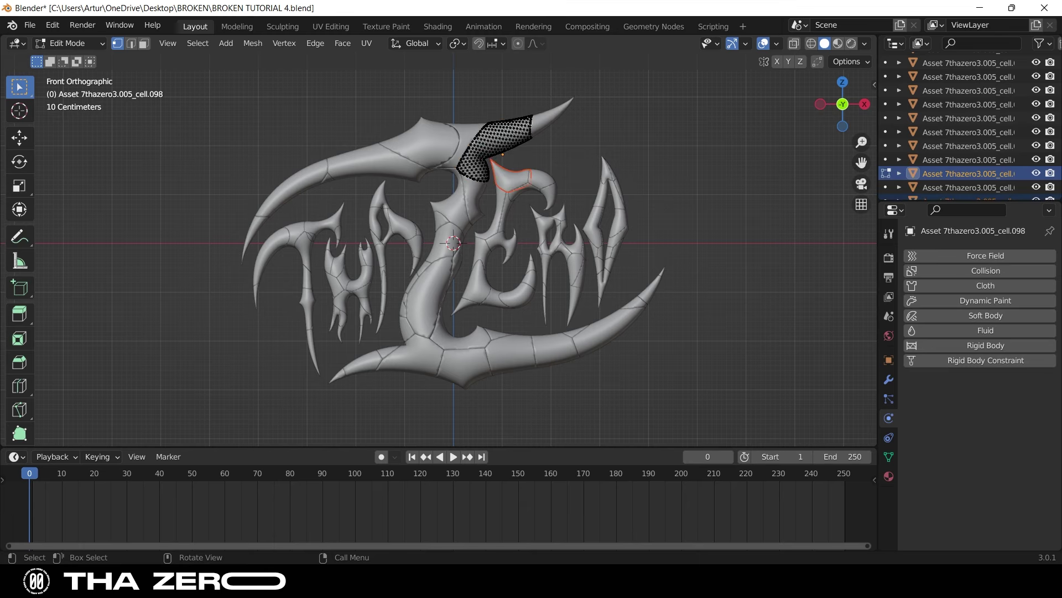
{"action": "key", "text": "Tab"}
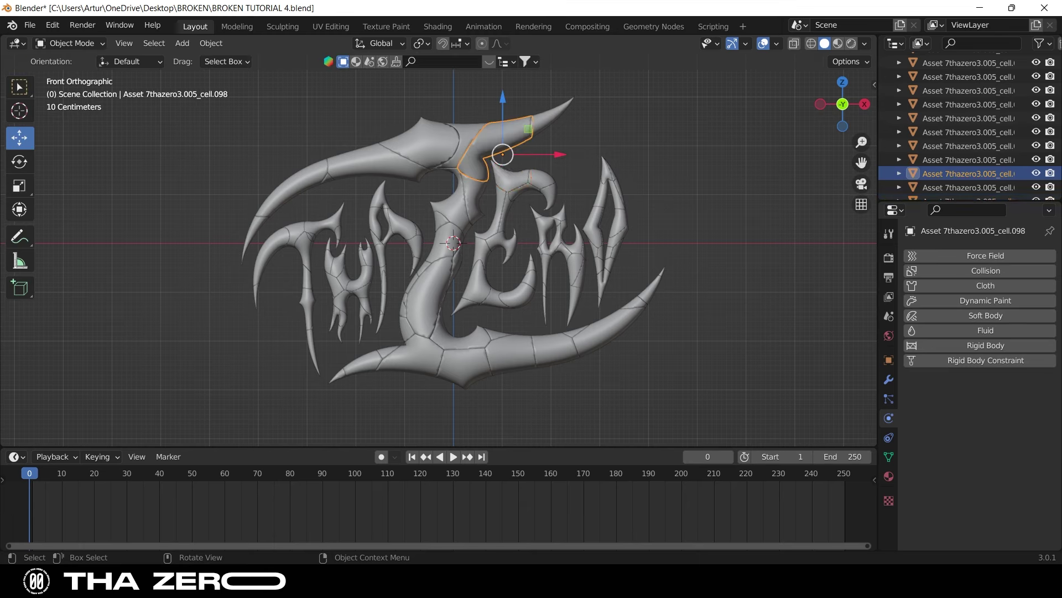
- Test the two separated pieces by moving each one away from the logo, and undo the moves
{"action": "left_click", "coordinate": [513, 180]}
{"action": "key", "text": "g"}
{"action": "left_click", "coordinate": [574, 154]}
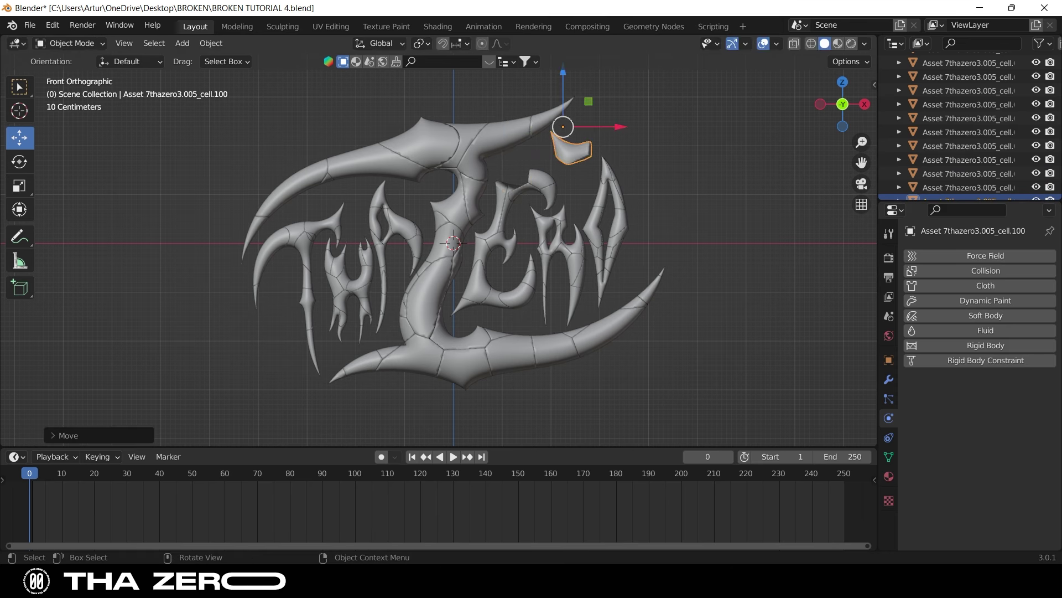
{"action": "left_click", "coordinate": [506, 133]}
{"action": "key", "text": "g"}
{"action": "left_click", "coordinate": [475, 107]}
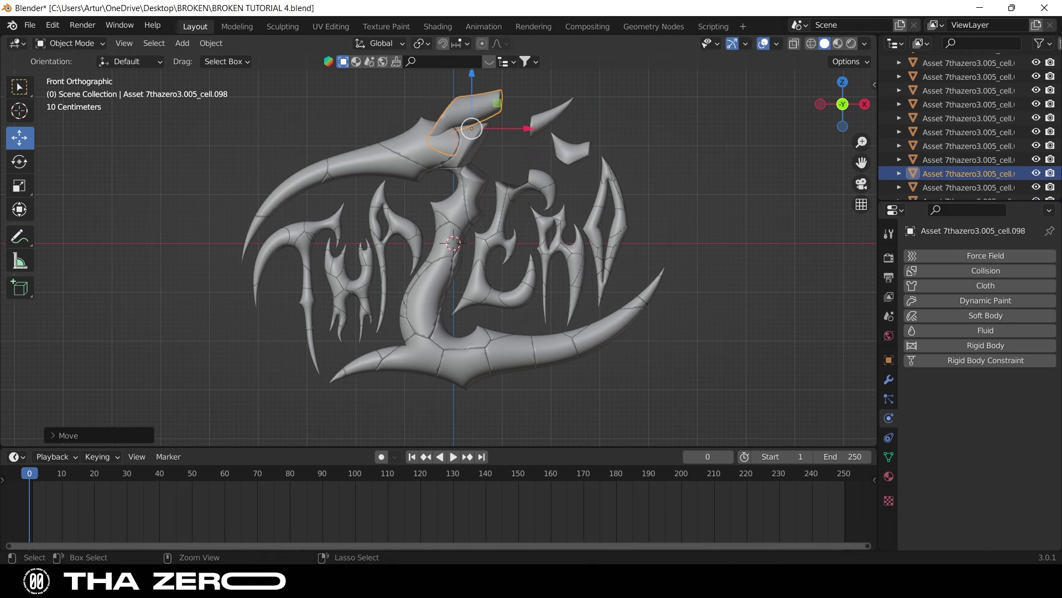
{"action": "key", "text": "ctrl+z"}
{"action": "key", "text": "ctrl+z"}
{"action": "key", "text": "ctrl+z"}
- Separate the geometry of all logo fragments into individual objects by loose parts
{"action": "scroll", "coordinate": [439, 241], "scroll_direction": "down", "scroll_amount": 1}
{"action": "left_click_drag", "start_coordinate": [267, 142], "coordinate": [687, 366]}
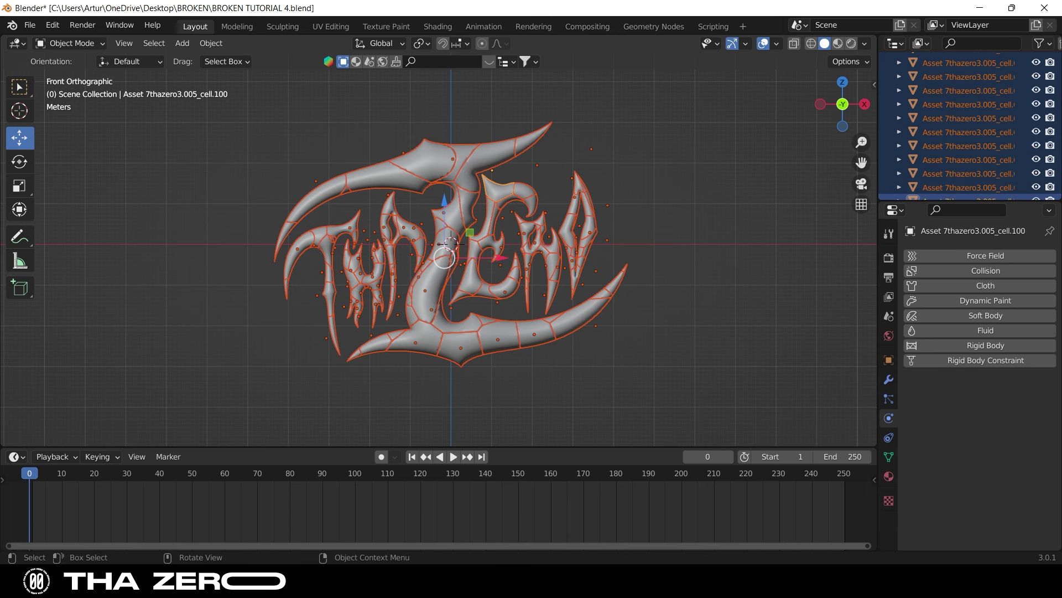
{"action": "key", "text": "Tab"}
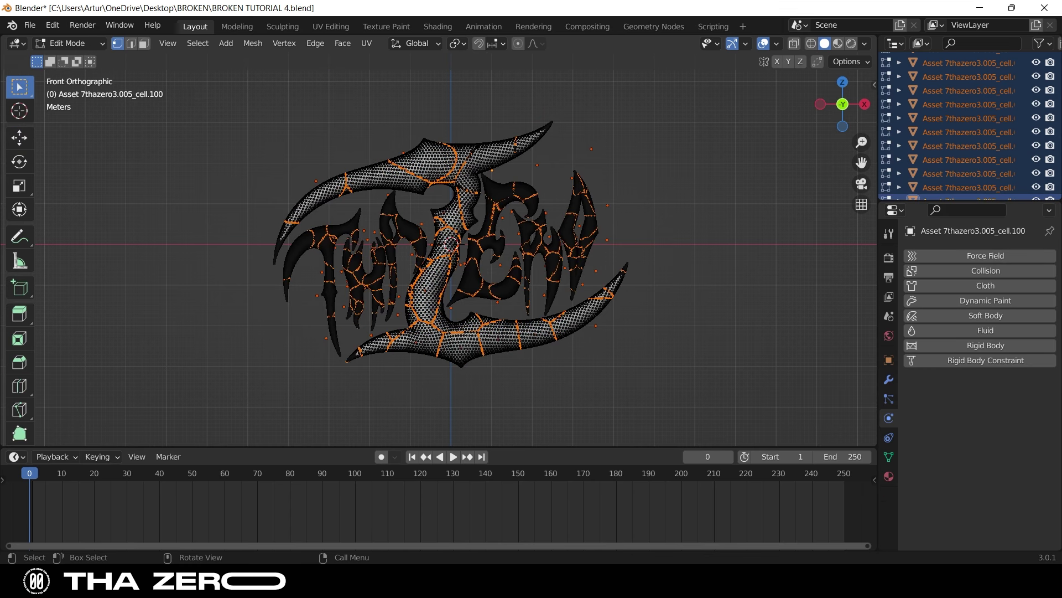
{"action": "key", "text": "a"}
{"action": "left_click", "coordinate": [521, 148]}
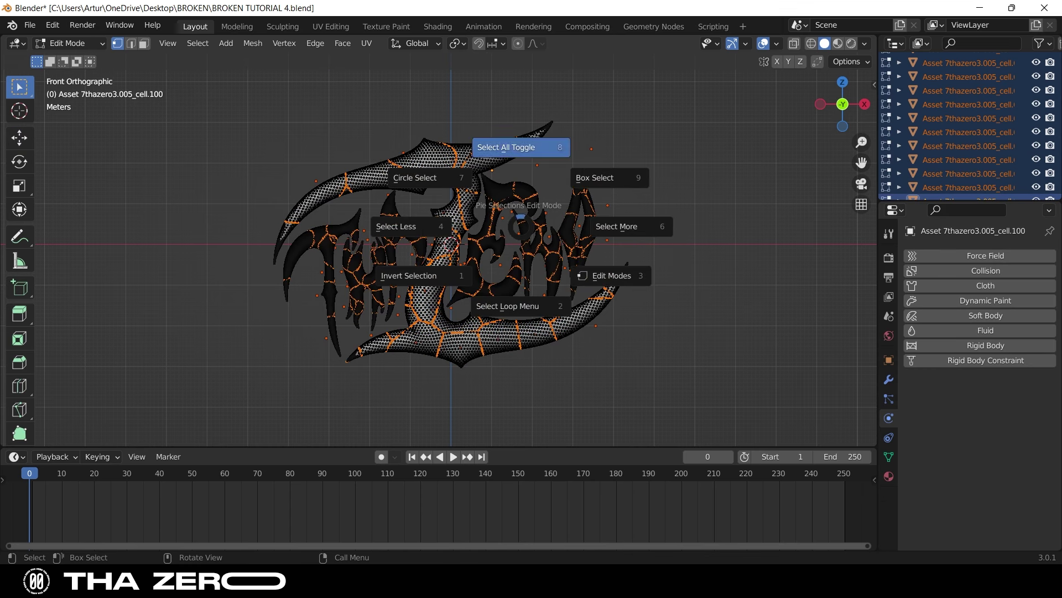
{"action": "key", "text": "a"}
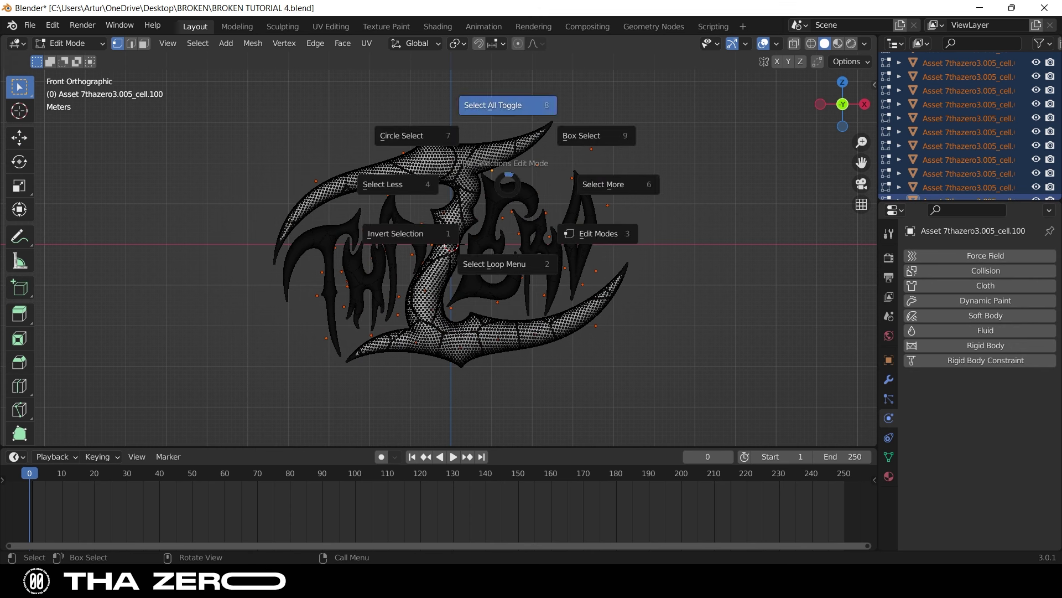
{"action": "left_click", "coordinate": [508, 108]}
{"action": "key", "text": "p"}
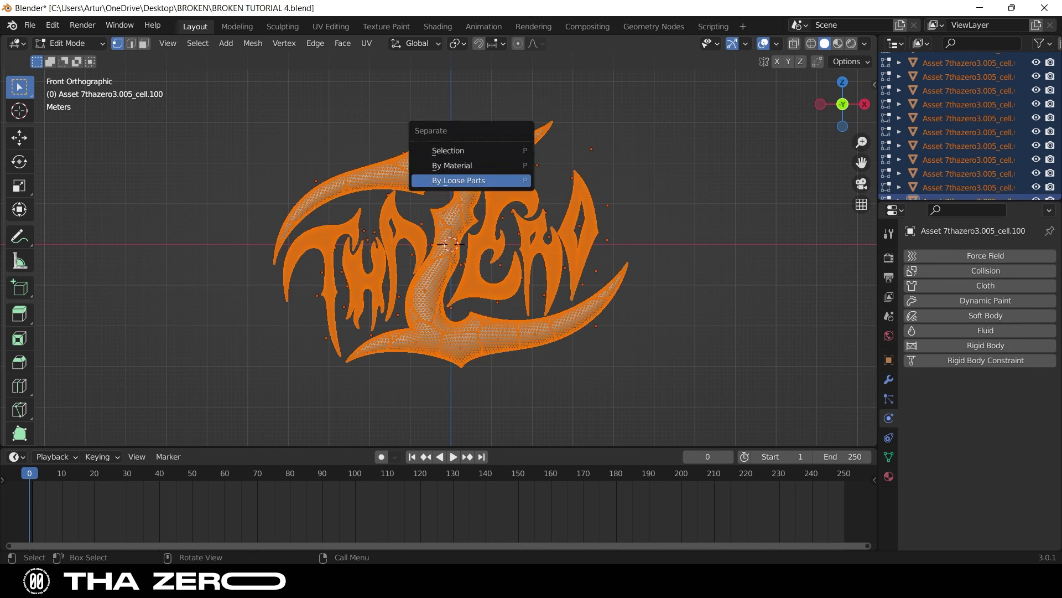
{"action": "key", "text": "Return"}
{"action": "key", "text": "Tab"}
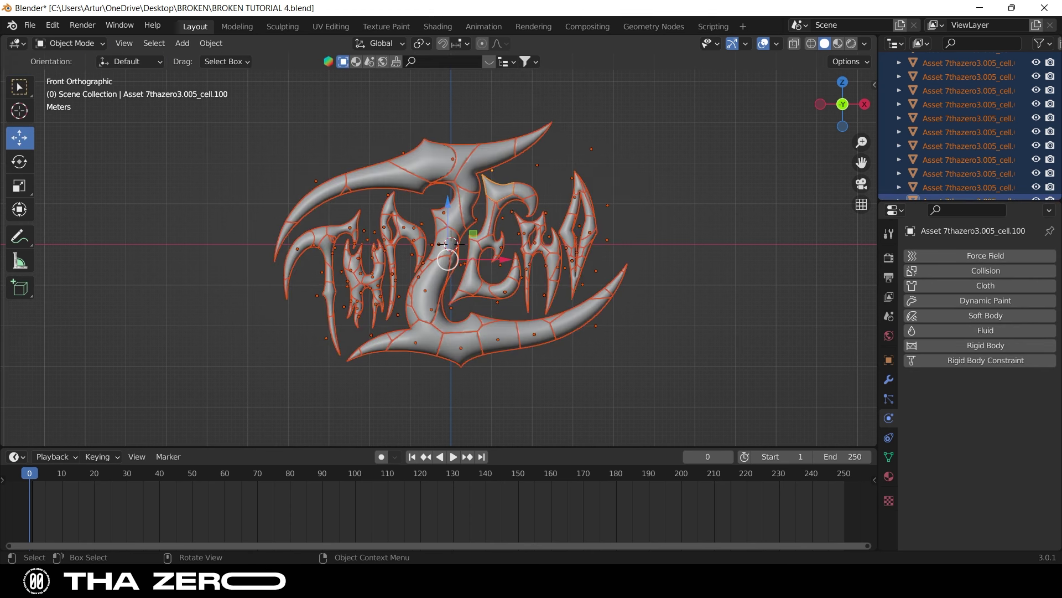
- Set the origin of every logo fragment to its own geometry, and clear the selection
{"action": "left_click", "coordinate": [686, 339]}
{"action": "left_click_drag", "start_coordinate": [685, 339], "coordinate": [320, 133]}
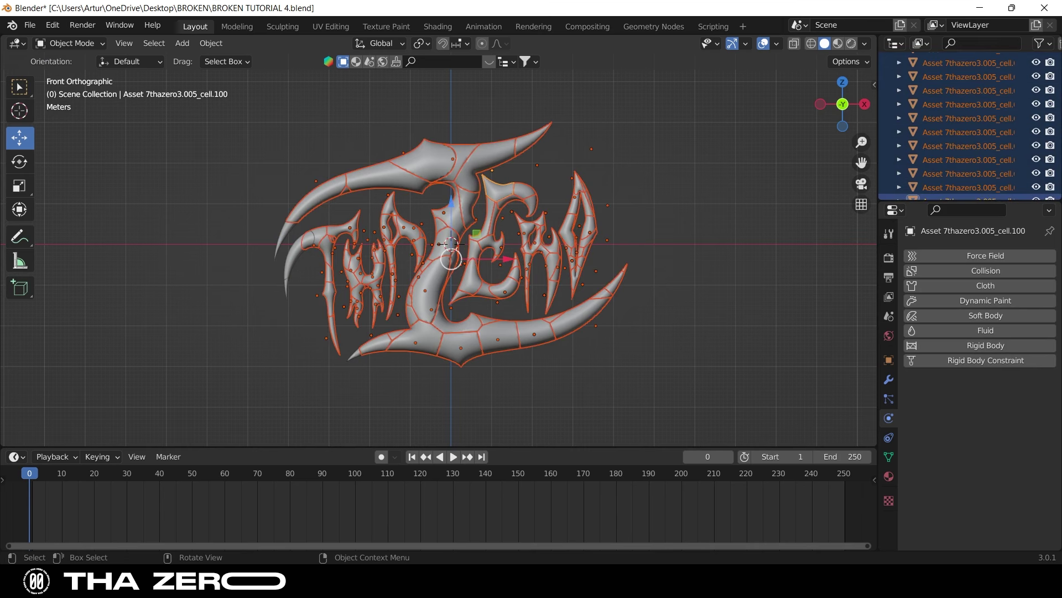
{"action": "key", "text": "alt+a"}
{"action": "left_click_drag", "start_coordinate": [674, 374], "coordinate": [251, 132]}
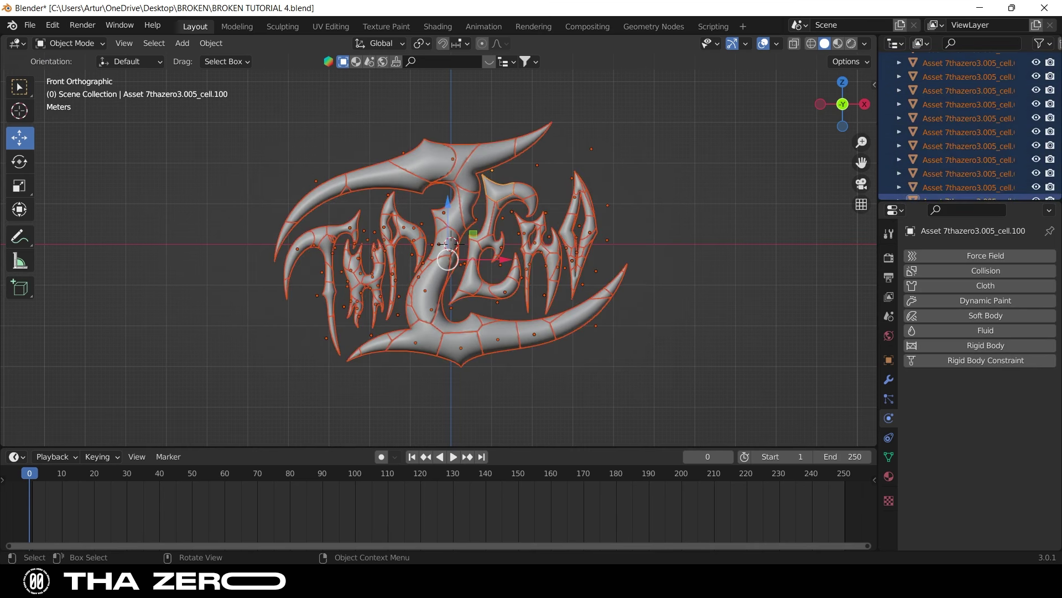
{"action": "right_click", "coordinate": [388, 168]}
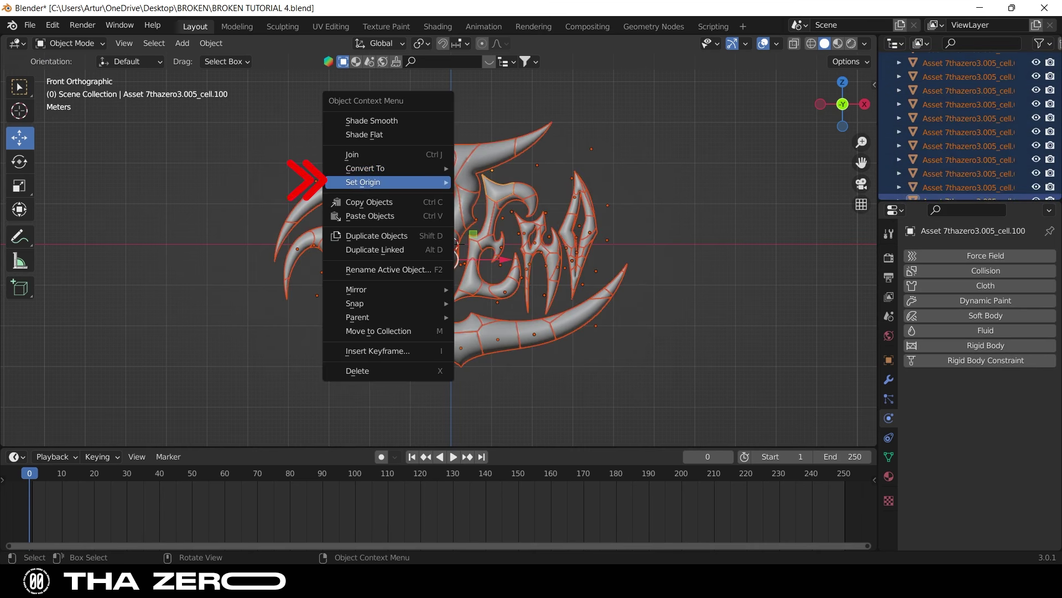
{"action": "mouse_move", "coordinate": [387, 182]}
{"action": "left_click", "coordinate": [510, 197]}
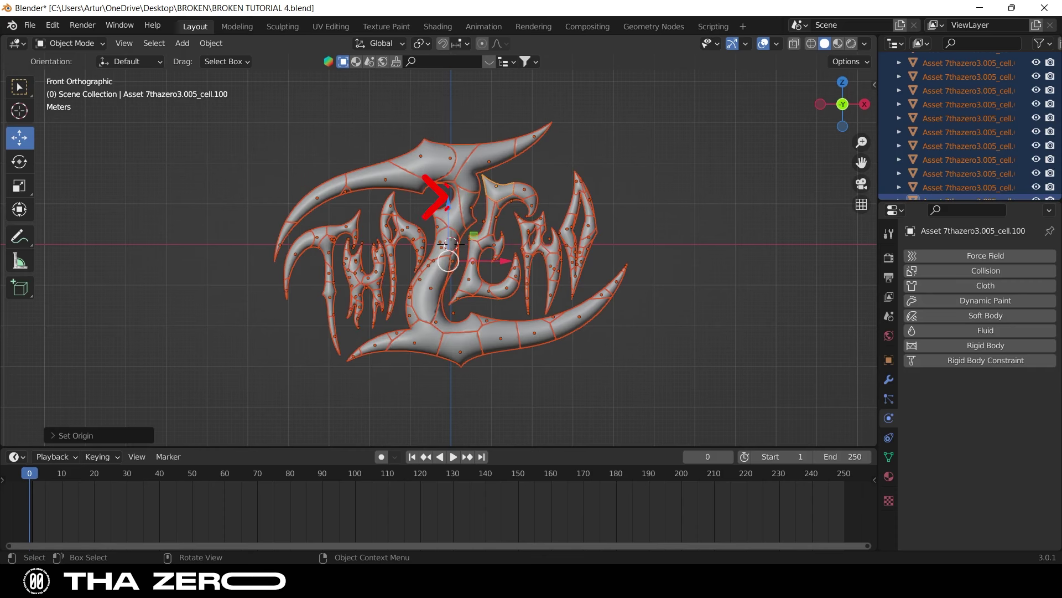
{"action": "key", "text": "alt+a"}
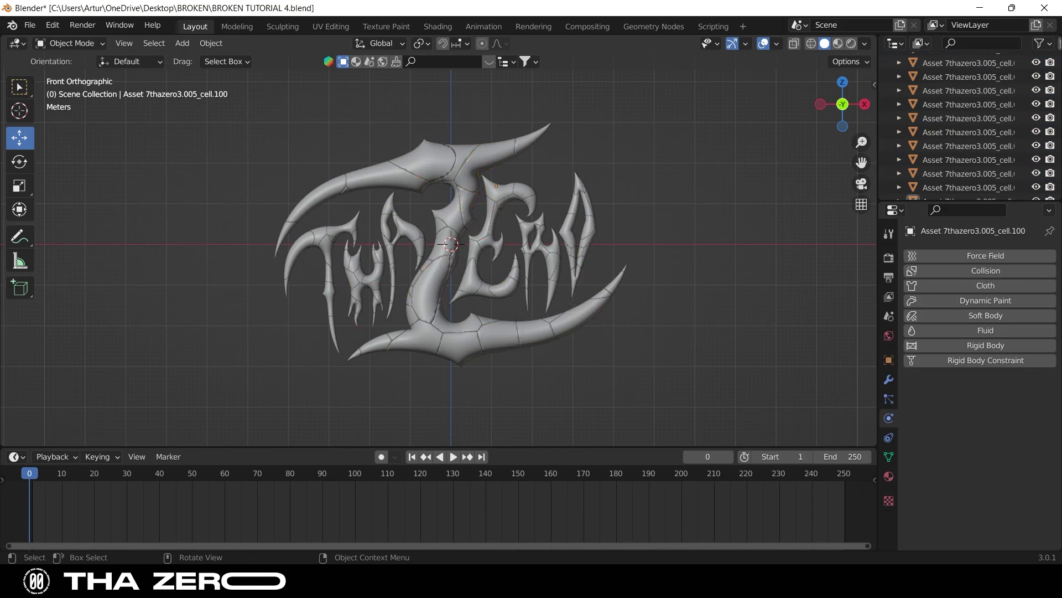
- Move several fragments of the logo's upper bar slightly out of place
{"action": "scroll", "coordinate": [436, 246], "scroll_direction": "up", "scroll_amount": 3}
{"action": "scroll", "coordinate": [436, 246], "scroll_direction": "down", "scroll_amount": 2}
{"action": "scroll", "coordinate": [436, 246], "scroll_direction": "up", "scroll_amount": 2}
{"action": "scroll", "coordinate": [436, 246], "scroll_direction": "down", "scroll_amount": 2}
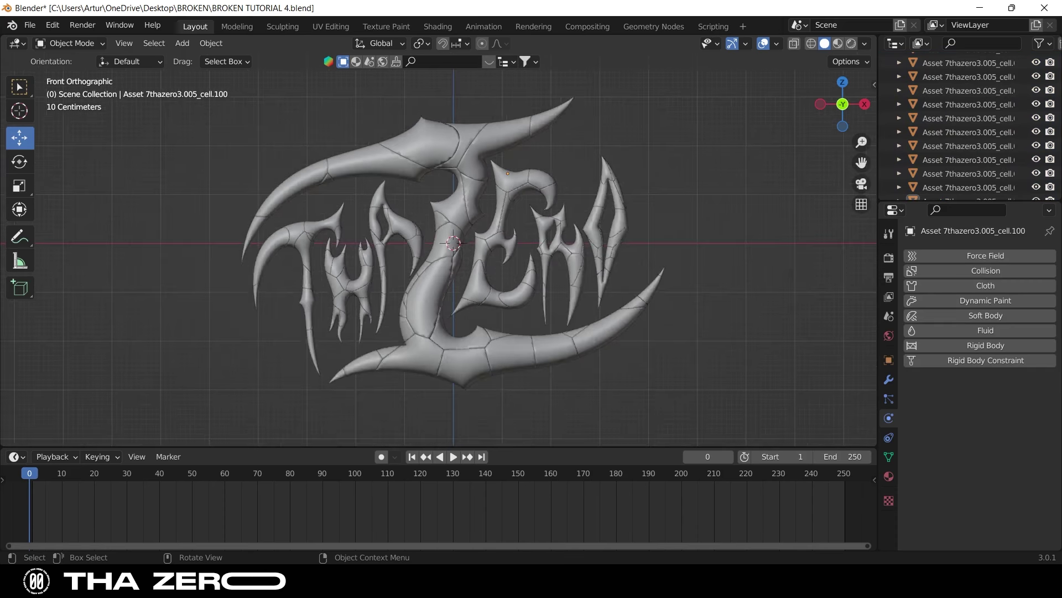
{"action": "left_click", "coordinate": [421, 143]}
{"action": "key", "text": "g"}
{"action": "left_click", "coordinate": [417, 138]}
{"action": "left_click", "coordinate": [370, 164]}
{"action": "left_click", "coordinate": [328, 179]}
{"action": "key", "text": "g"}
- Shift and rotate fragments along the first letter T so its crossbar and stem look broken
{"action": "left_click", "coordinate": [291, 231]}
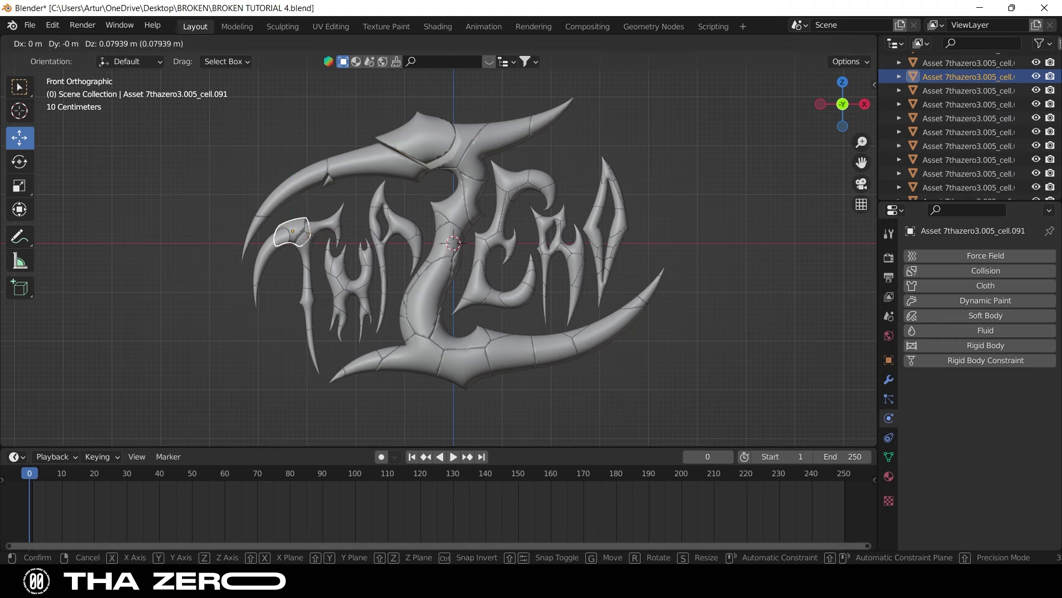
{"action": "left_click", "coordinate": [305, 277]}
{"action": "left_click", "coordinate": [308, 281]}
{"action": "left_click", "coordinate": [312, 349]}
{"action": "key", "text": "r"}
{"action": "left_click", "coordinate": [321, 354]}
{"action": "key", "text": "g"}
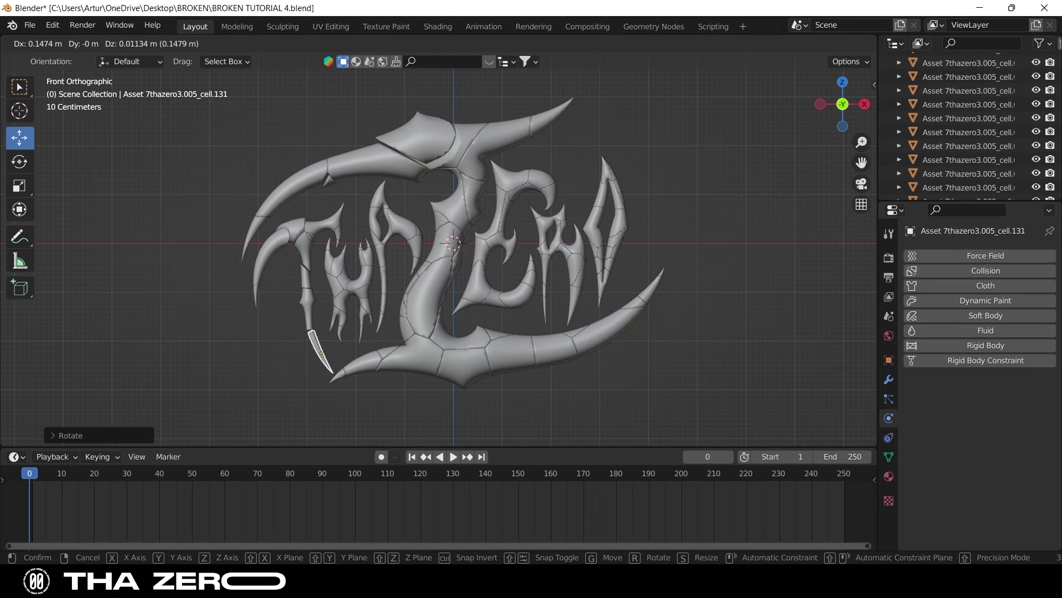
{"action": "left_click", "coordinate": [321, 353]}
{"action": "left_click", "coordinate": [308, 310]}
{"action": "key", "text": "r"}
{"action": "scroll", "coordinate": [341, 299], "scroll_direction": "up", "scroll_amount": 4}
{"action": "middle_click_drag", "start_coordinate": [340, 299], "coordinate": [288, 287]}
{"action": "left_click", "coordinate": [231, 285]}
{"action": "key", "text": "KP_1"}
- Move individual fragments of the letter H slightly away from each other
{"action": "left_click", "coordinate": [321, 260]}
{"action": "key", "text": "g"}
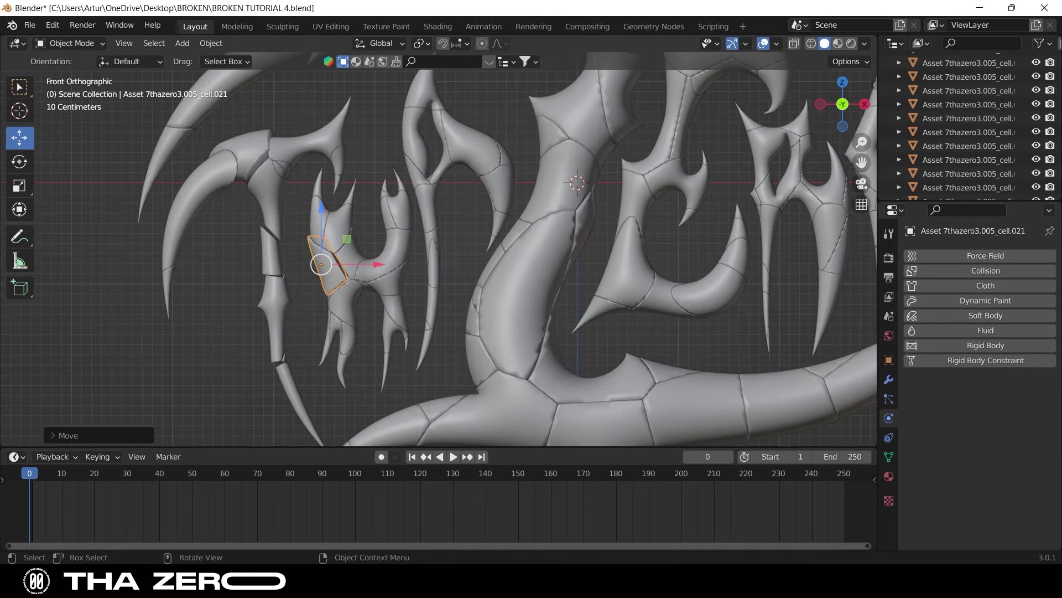
{"action": "left_click", "coordinate": [355, 247]}
{"action": "key", "text": "g"}
{"action": "left_click", "coordinate": [345, 312]}
{"action": "left_click", "coordinate": [397, 207]}
{"action": "key", "text": "g"}
- Shift and rotate fragments of the letter A to open gaps along its legs and top
{"action": "left_click", "coordinate": [434, 263]}
{"action": "key", "text": "g"}
{"action": "left_click", "coordinate": [503, 189]}
{"action": "key", "text": "r"}
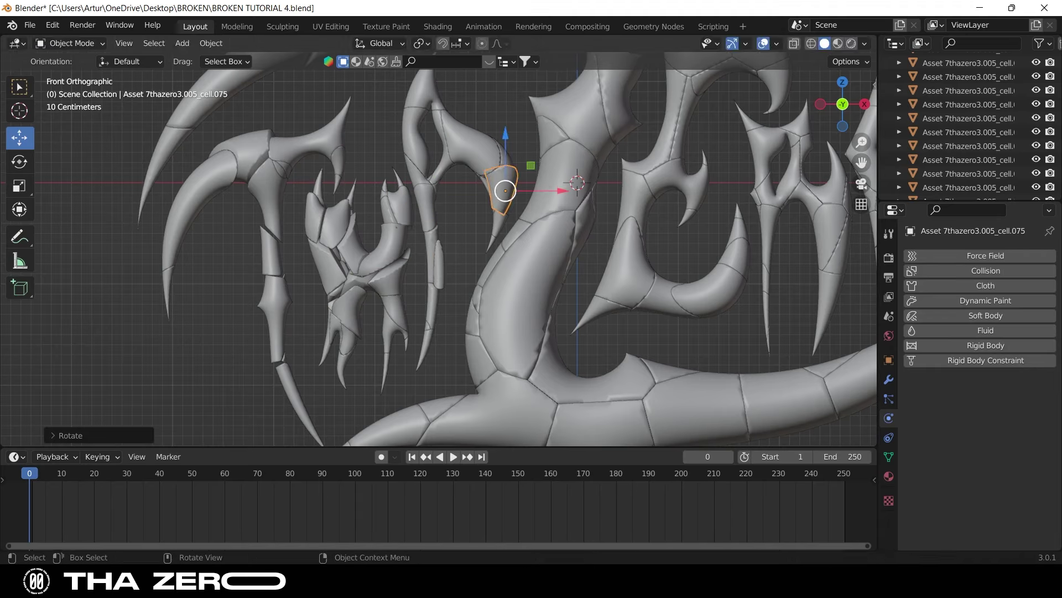
{"action": "left_click", "coordinate": [471, 136]}
{"action": "left_click", "coordinate": [418, 137]}
{"action": "key", "text": "r"}
{"action": "left_click", "coordinate": [420, 141]}
{"action": "scroll", "coordinate": [440, 249], "scroll_direction": "down", "scroll_amount": 1}
{"action": "left_click", "coordinate": [477, 395]}
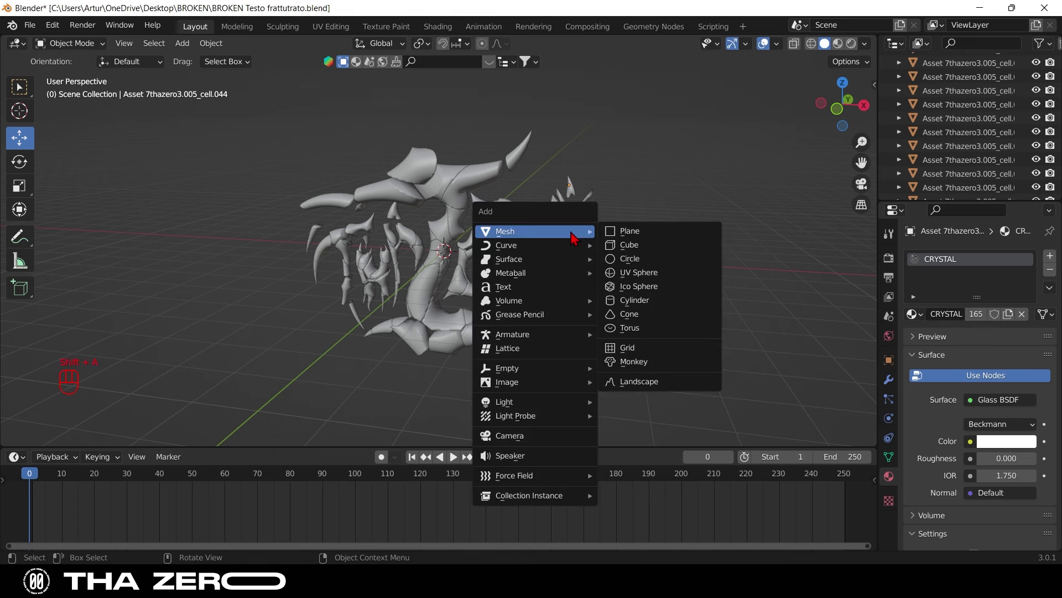
- Add a plane at the logo's centre and scale it up uniformly to about 27.1
{"action": "left_click", "coordinate": [628, 231]}
{"action": "scroll", "coordinate": [523, 250], "scroll_direction": "down", "scroll_amount": 3}
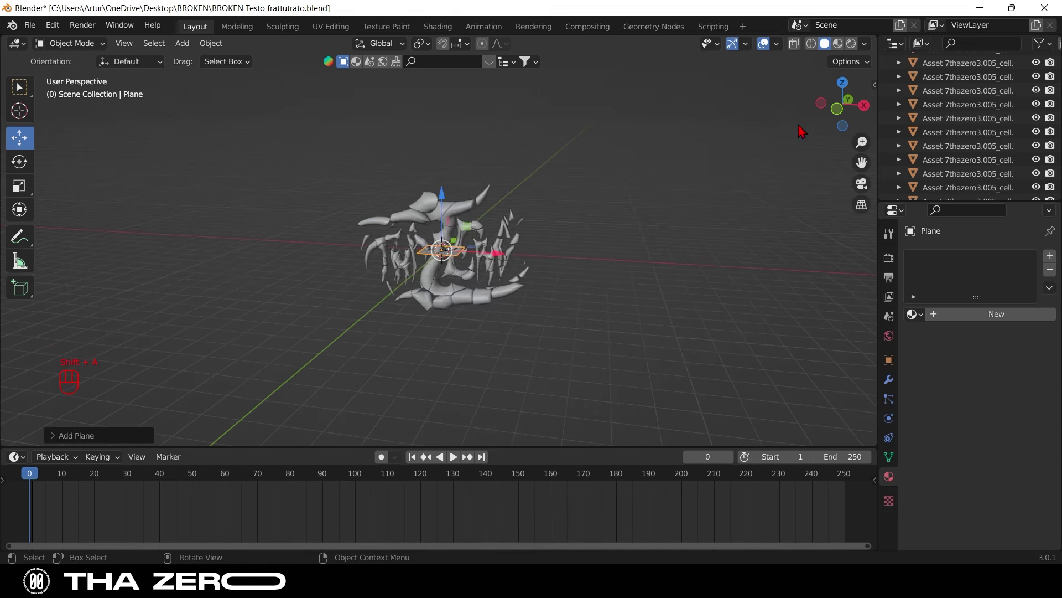
{"action": "left_click_drag", "start_coordinate": [840, 104], "coordinate": [821, 117]}
{"action": "key", "text": "s"}
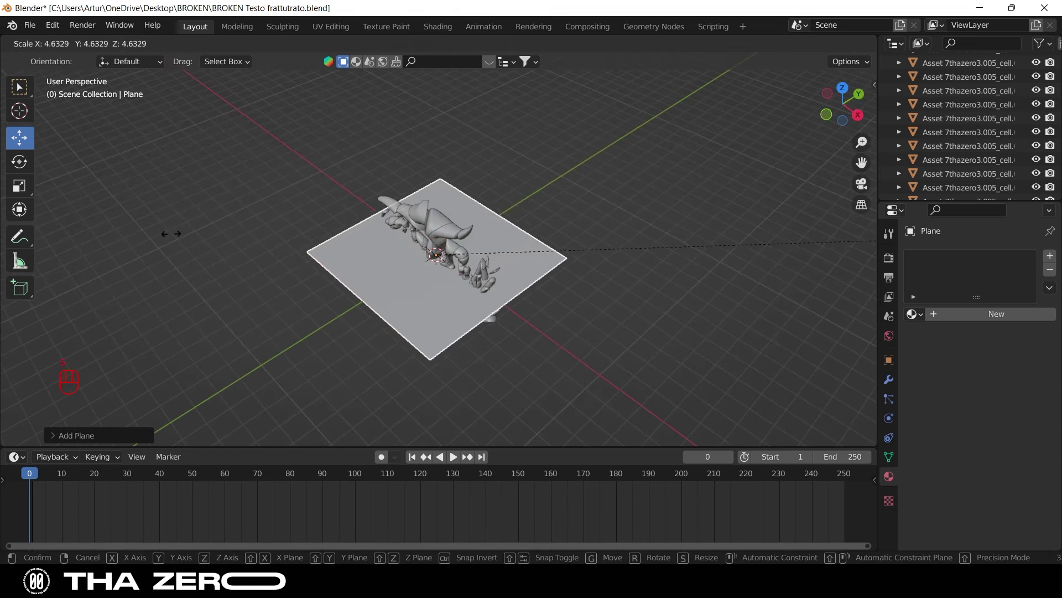
{"action": "left_click", "coordinate": [238, 205]}
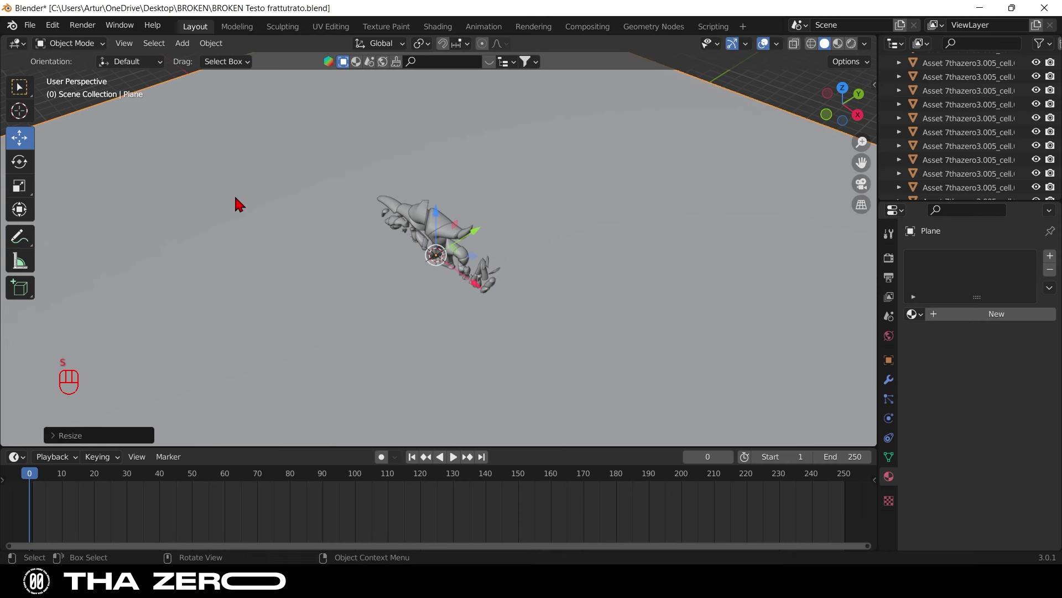
{"action": "scroll", "coordinate": [524, 280], "scroll_direction": "down", "scroll_amount": 3}
{"action": "scroll", "coordinate": [525, 280], "scroll_direction": "up", "scroll_amount": 2}
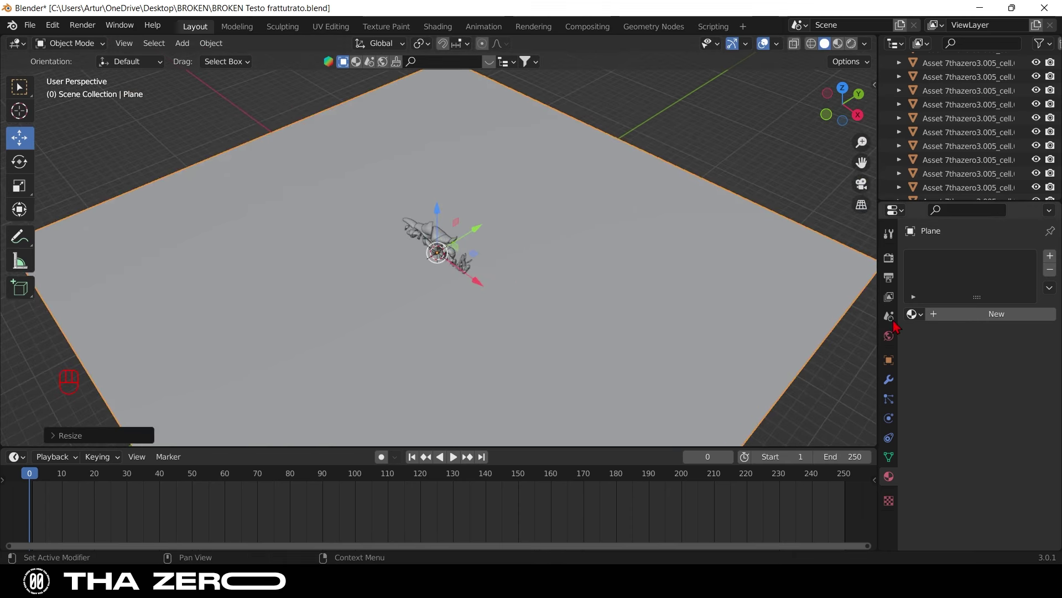
- Rotate the plane 90° about X and move it about 2.97 m along Y, behind the logo
{"action": "left_click", "coordinate": [889, 363]}
{"action": "left_click", "coordinate": [989, 344]}
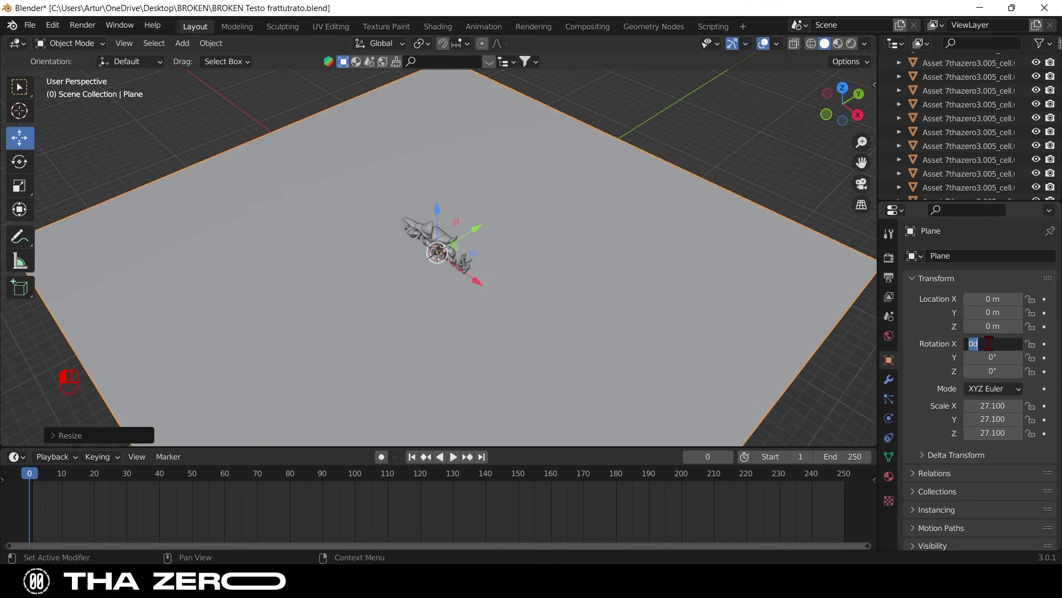
{"action": "type", "text": "90"}
{"action": "key", "text": "Return"}
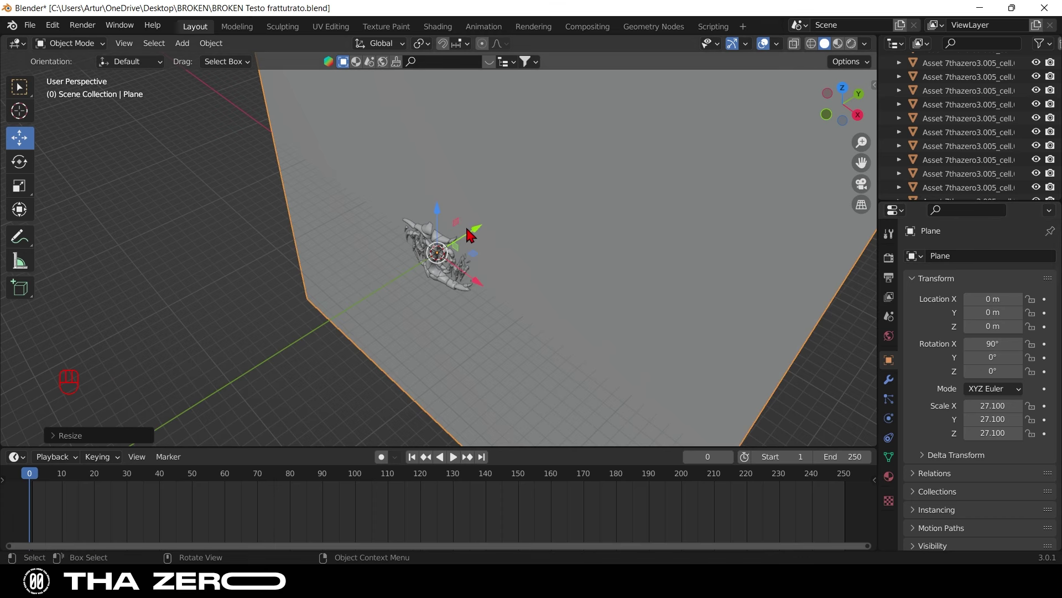
{"action": "left_click_drag", "start_coordinate": [470, 235], "coordinate": [505, 208]}
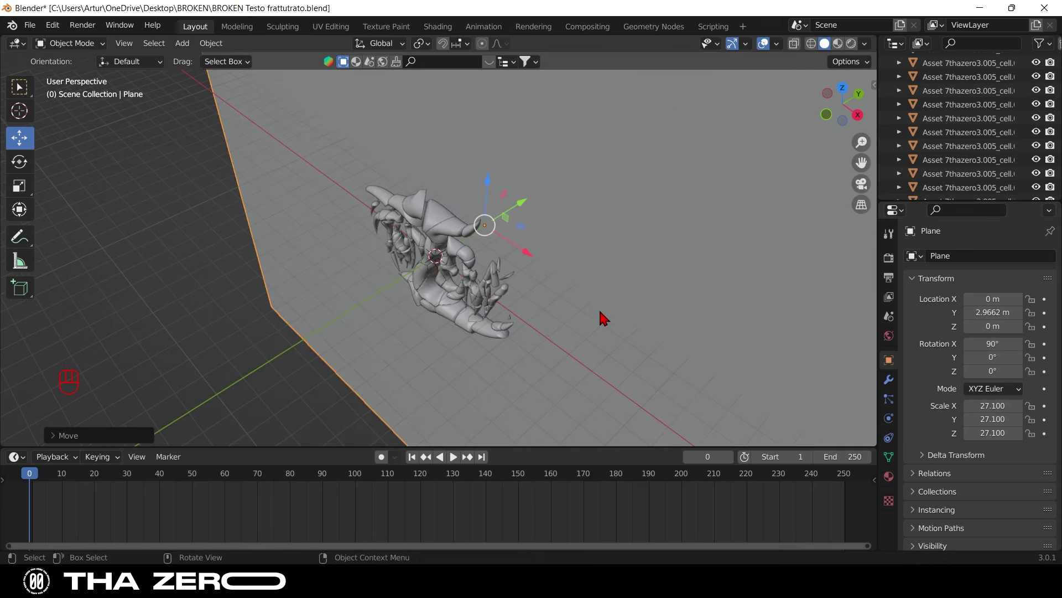
- Create a new material on the backdrop plane and show the scene in rendered shading
{"action": "left_click_drag", "start_coordinate": [857, 112], "coordinate": [882, 82]}
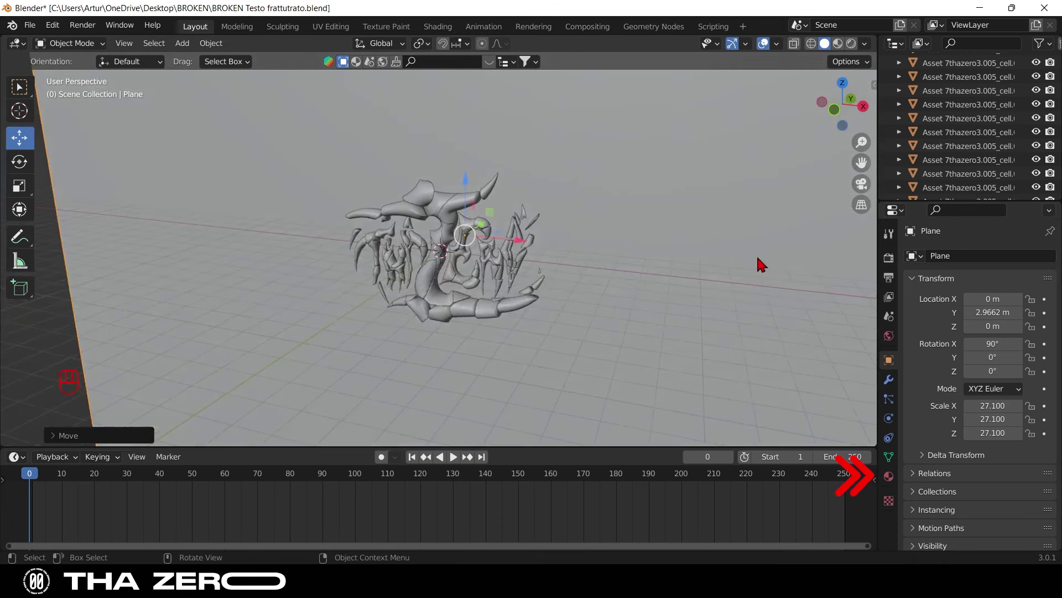
{"action": "scroll", "coordinate": [730, 236], "scroll_direction": "down", "scroll_amount": 3}
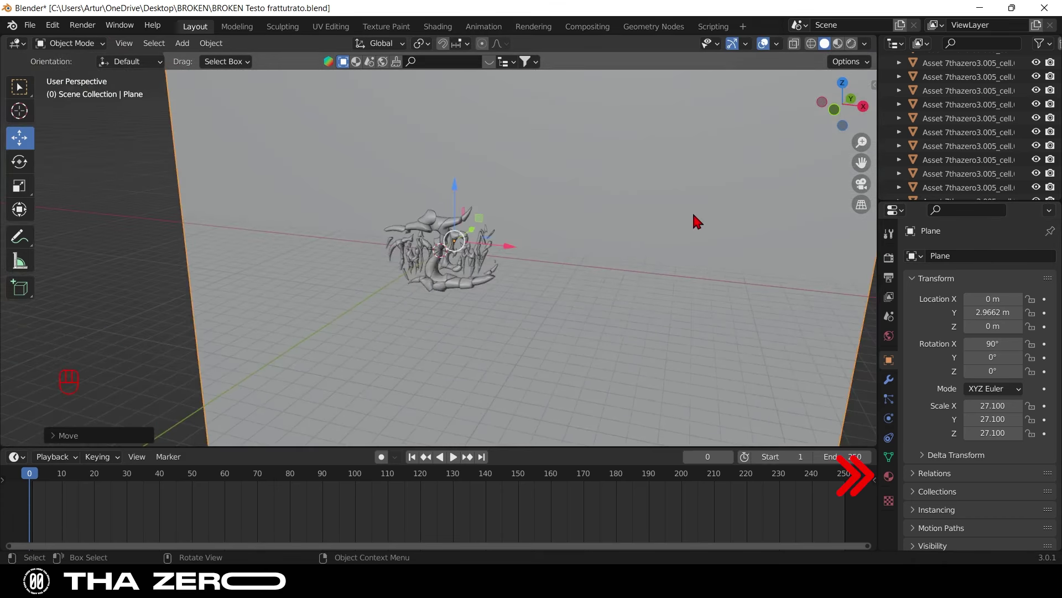
{"action": "left_click", "coordinate": [889, 476]}
{"action": "left_click", "coordinate": [957, 314]}
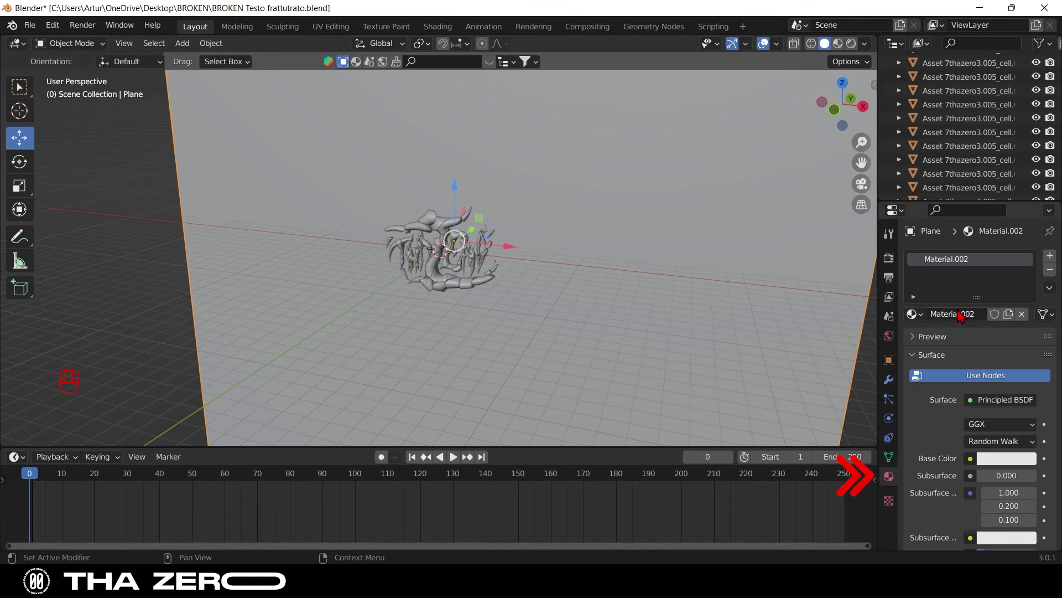
{"action": "left_click", "coordinate": [851, 44]}
{"action": "scroll", "coordinate": [421, 316], "scroll_direction": "up", "scroll_amount": 3}
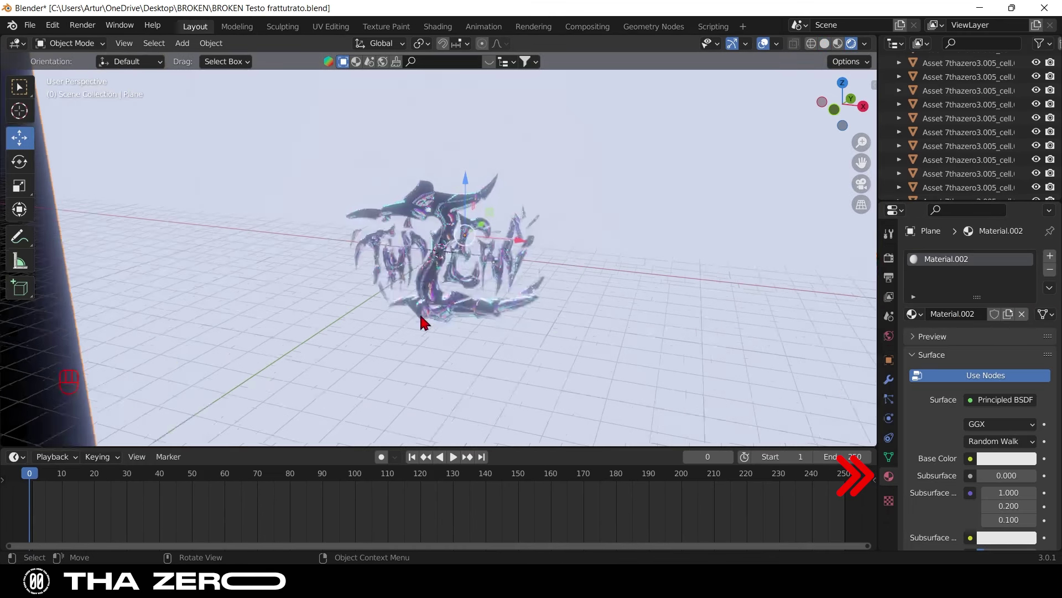
- Make the backdrop material's base color black and set its specular to 0
{"action": "scroll", "coordinate": [1012, 463], "scroll_direction": "down", "scroll_amount": 5}
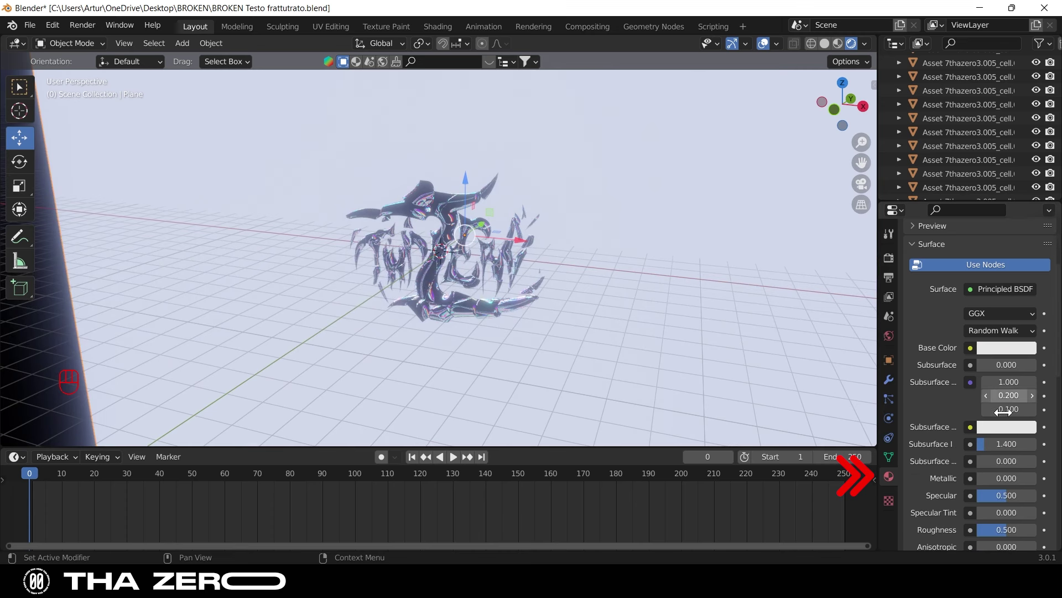
{"action": "left_click", "coordinate": [1005, 347]}
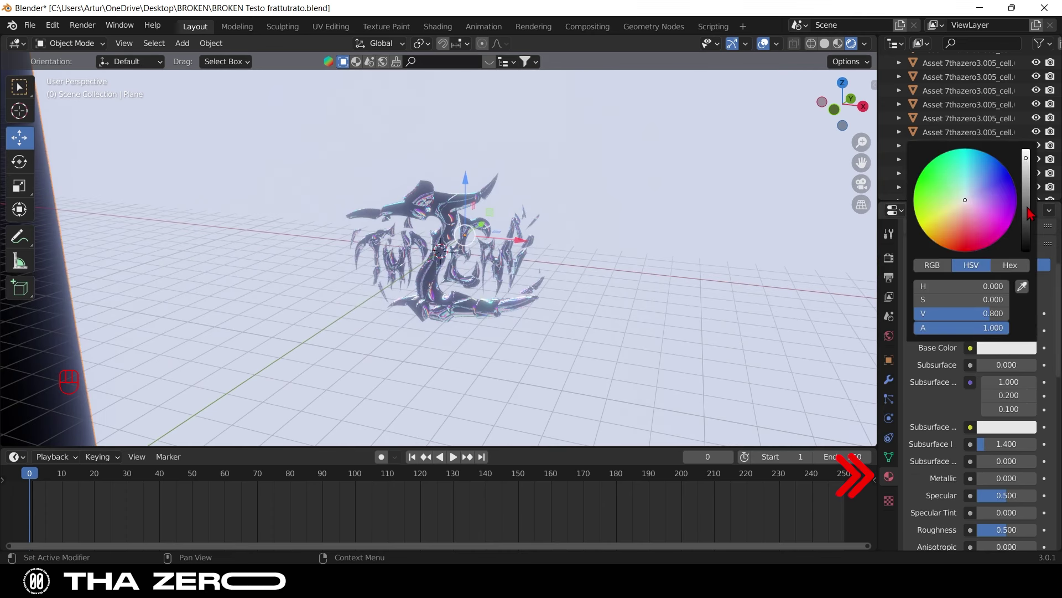
{"action": "left_click_drag", "start_coordinate": [1027, 213], "coordinate": [1027, 330]}
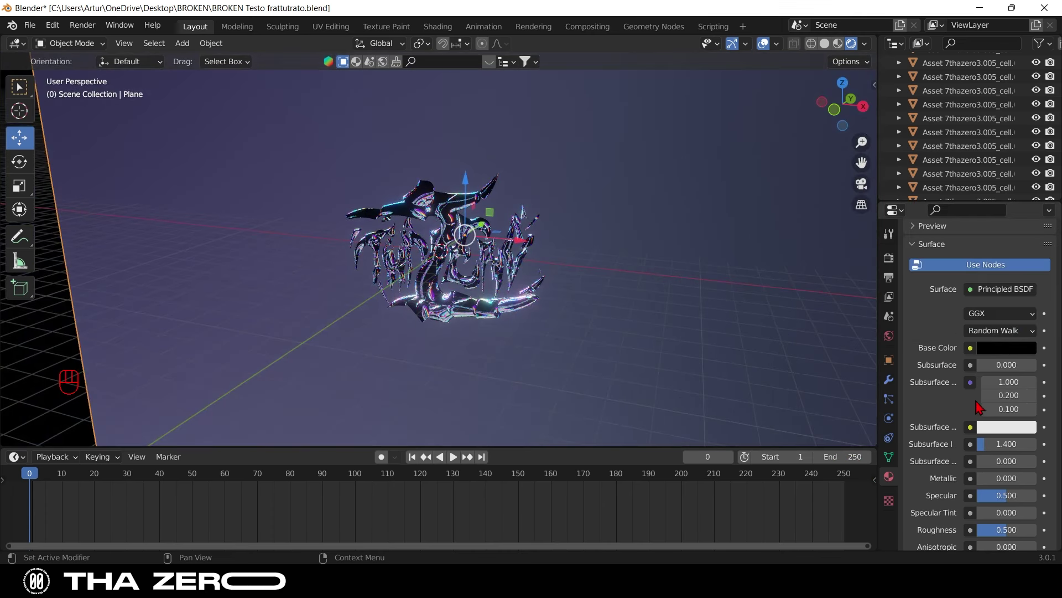
{"action": "scroll", "coordinate": [988, 402], "scroll_direction": "down", "scroll_amount": 4}
{"action": "left_click_drag", "start_coordinate": [1005, 409], "coordinate": [969, 403]}
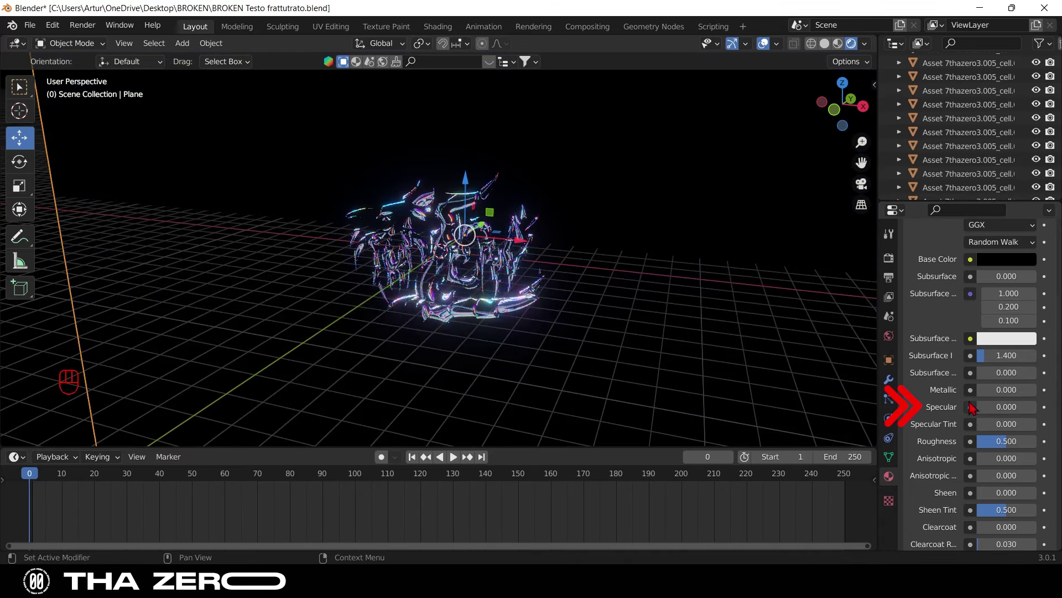
{"action": "left_click", "coordinate": [834, 109]}
{"action": "scroll", "coordinate": [617, 243], "scroll_direction": "up", "scroll_amount": 4}
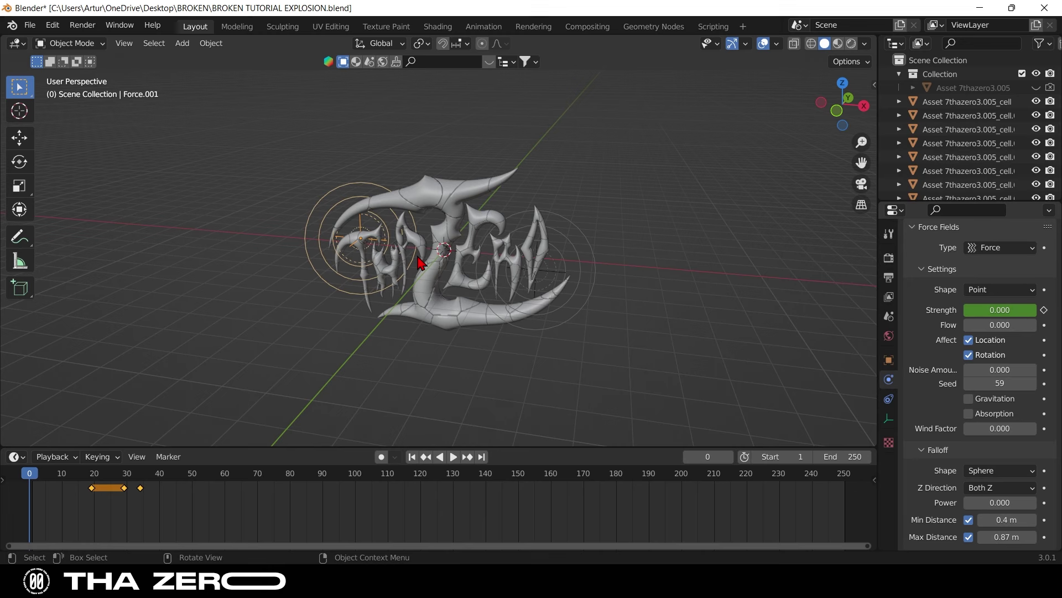
- Add a camera to the explosion scene
{"action": "key", "text": "shift+a"}
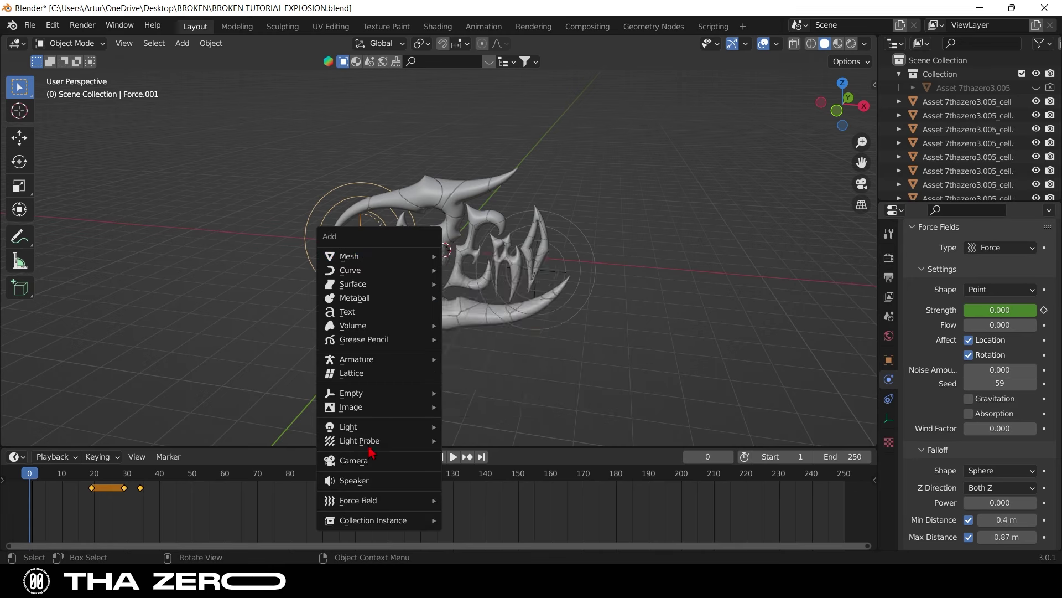
{"action": "left_click", "coordinate": [377, 465]}
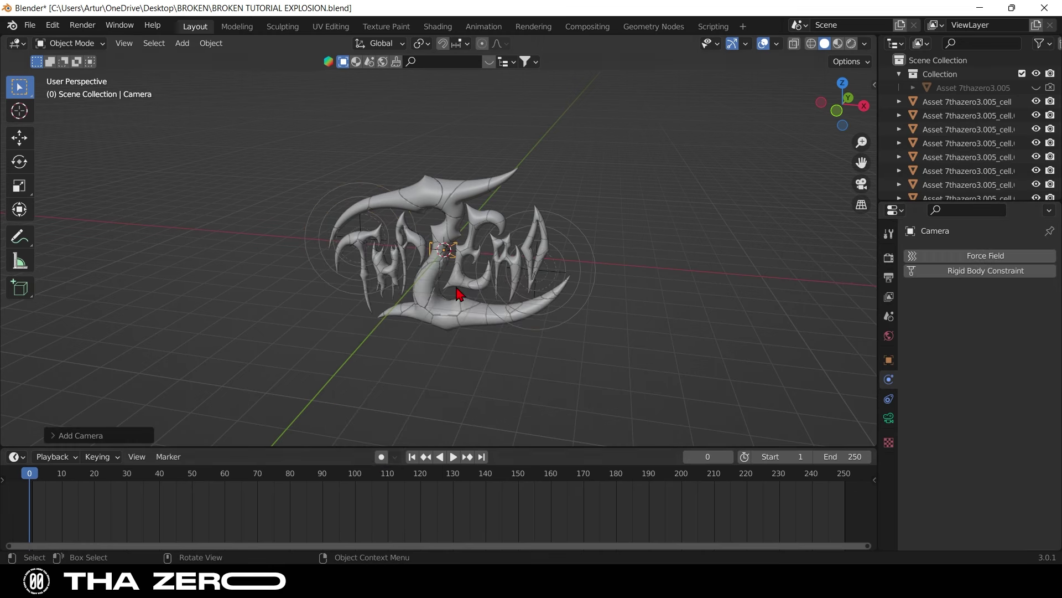
- Move the camera back along the Y axis so it sits in front of the logo
{"action": "key", "text": "g"}
{"action": "key", "text": "y"}
{"action": "left_click", "coordinate": [395, 339]}
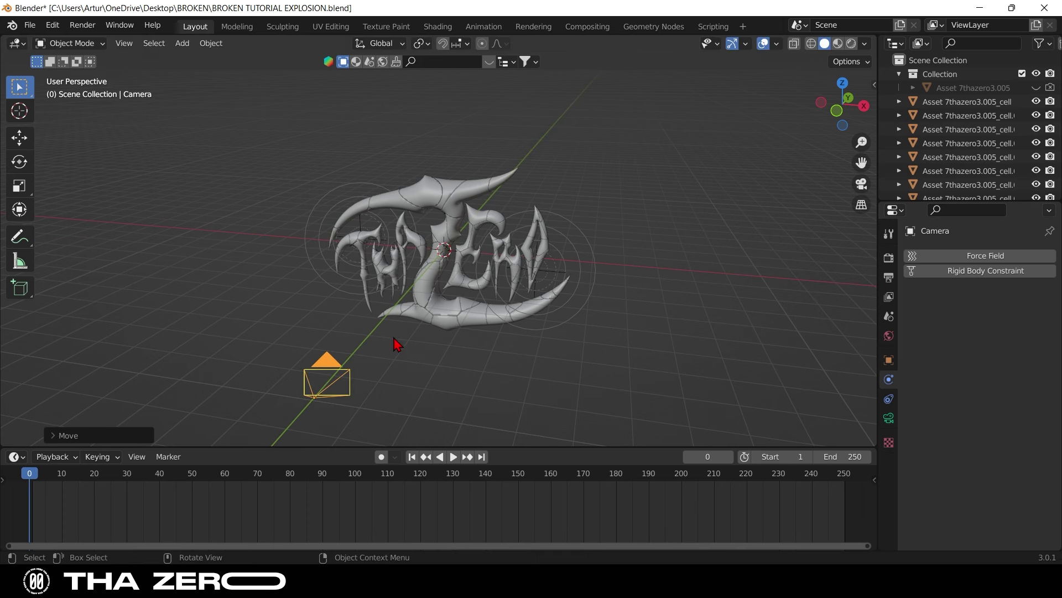
{"action": "scroll", "coordinate": [402, 330], "scroll_direction": "down", "scroll_amount": 3}
{"action": "key", "text": "g"}
{"action": "left_click", "coordinate": [417, 312]}
{"action": "scroll", "coordinate": [436, 297], "scroll_direction": "up", "scroll_amount": 2}
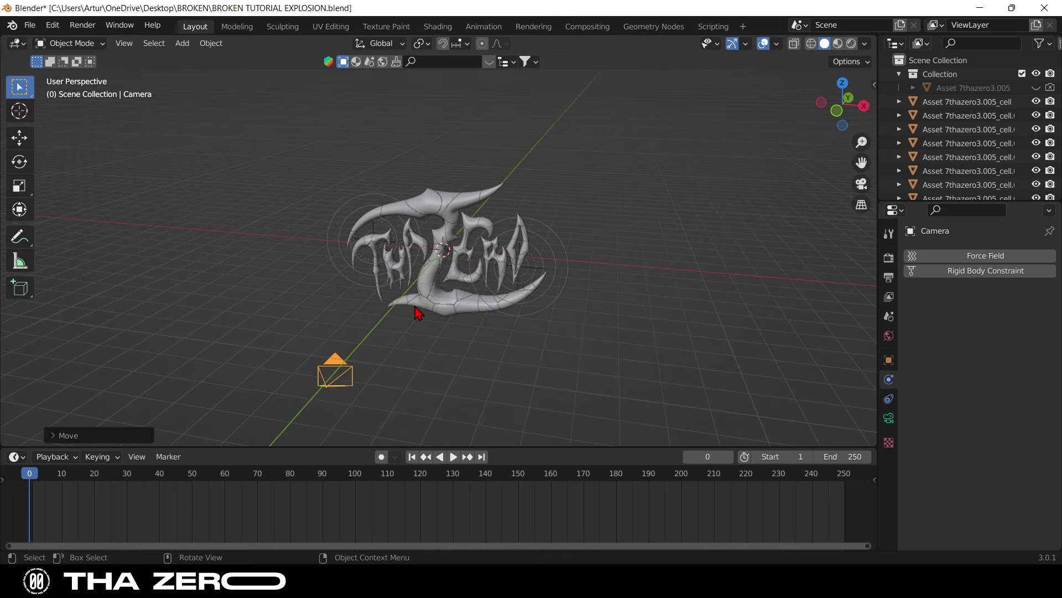
- Split the 3D viewport into two side-by-side views and show one of them through the active camera
{"action": "left_click_drag", "start_coordinate": [875, 36], "coordinate": [344, 89]}
{"action": "scroll", "coordinate": [160, 119], "scroll_direction": "down", "scroll_amount": 2}
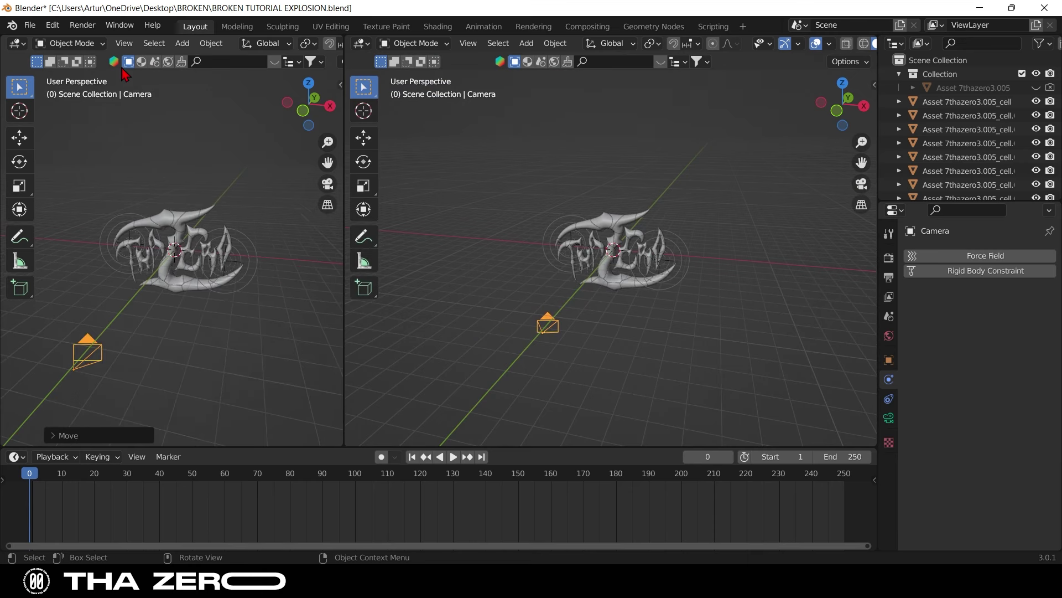
{"action": "left_click", "coordinate": [124, 43]}
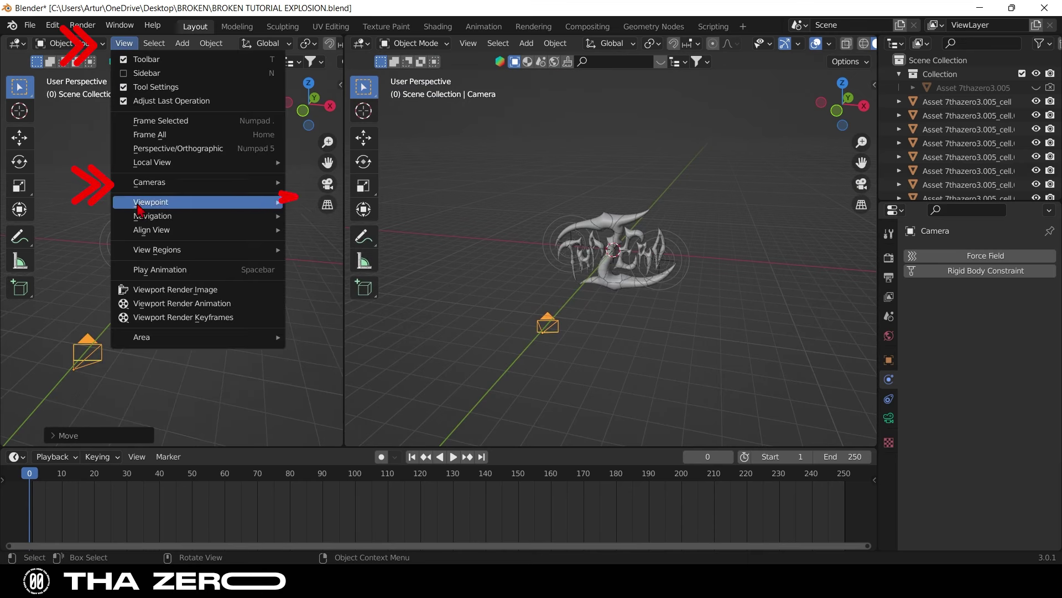
{"action": "mouse_move", "coordinate": [171, 186]}
{"action": "left_click", "coordinate": [343, 195]}
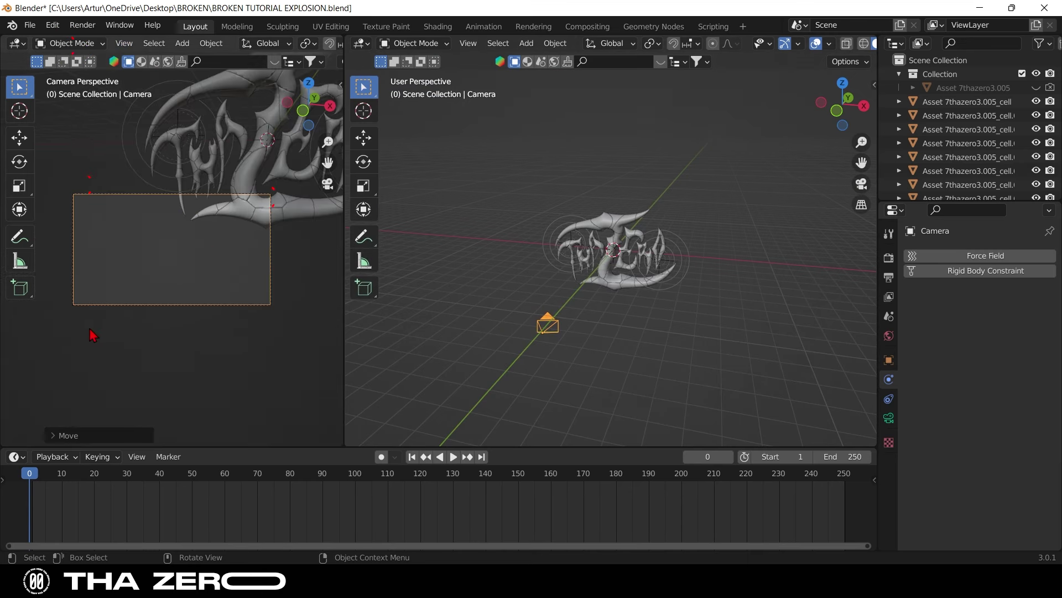
- Add a cube empty at the logo's centre and scale it up by about 2.3 to surround the logo
{"action": "left_click", "coordinate": [631, 356]}
{"action": "scroll", "coordinate": [633, 349], "scroll_direction": "up", "scroll_amount": 3}
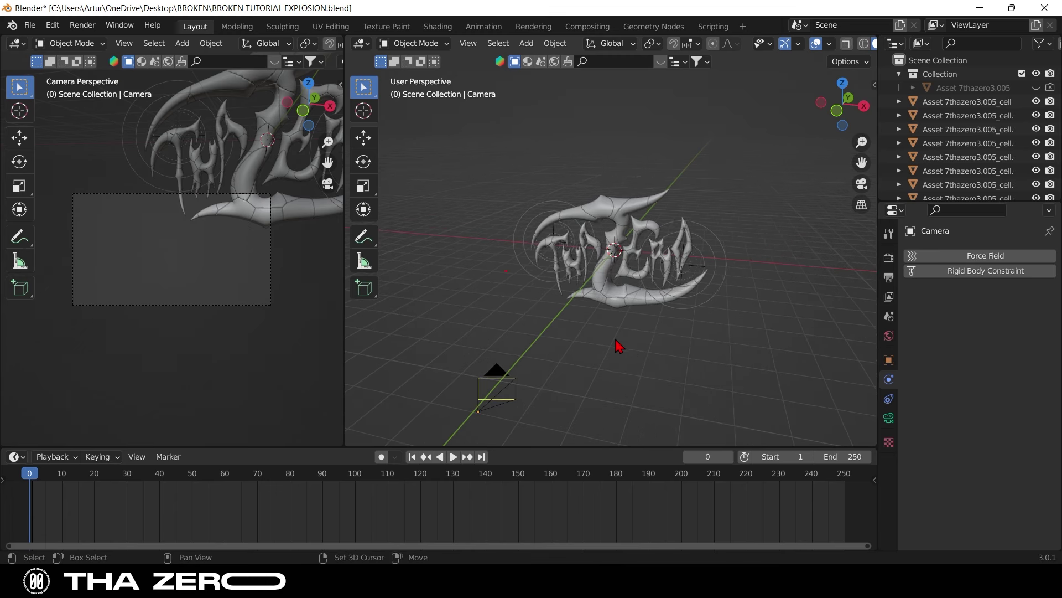
{"action": "key", "text": "shift+a"}
{"action": "mouse_move", "coordinate": [578, 272]}
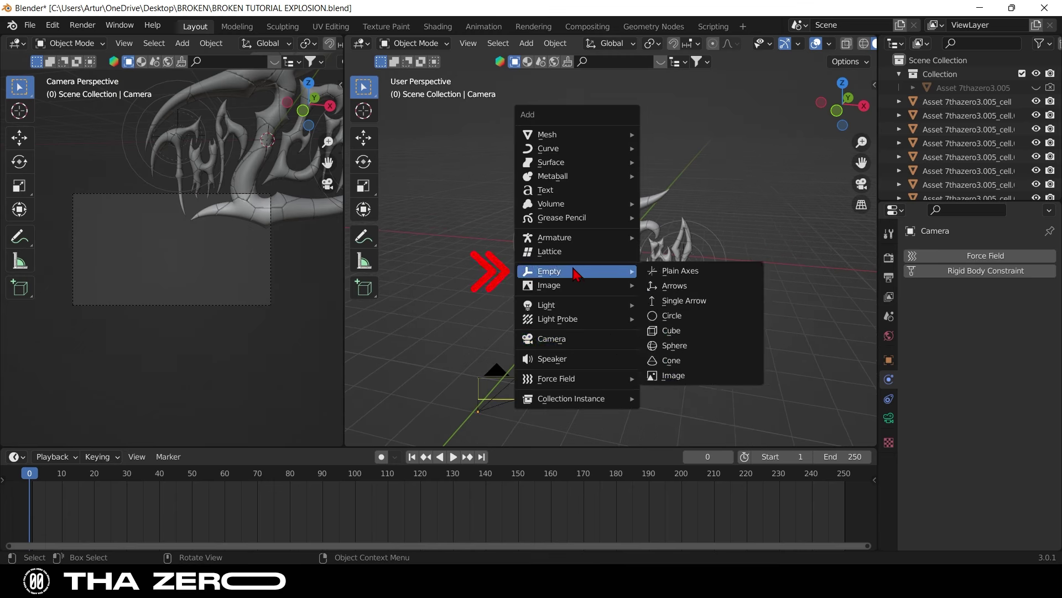
{"action": "left_click", "coordinate": [681, 330]}
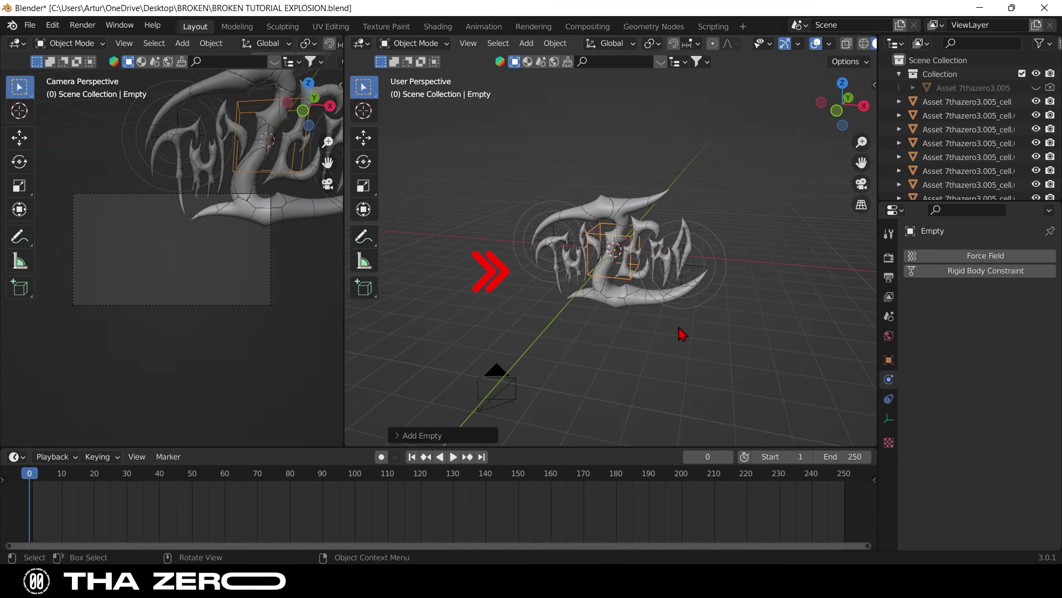
{"action": "key", "text": "s"}
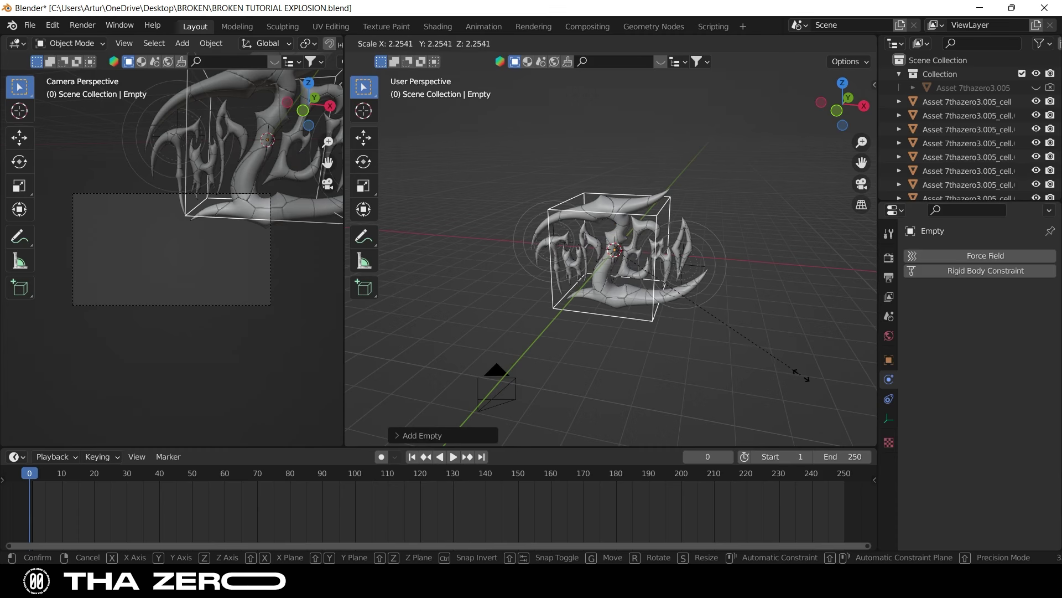
{"action": "left_click", "coordinate": [810, 387]}
{"action": "left_click", "coordinate": [576, 312]}
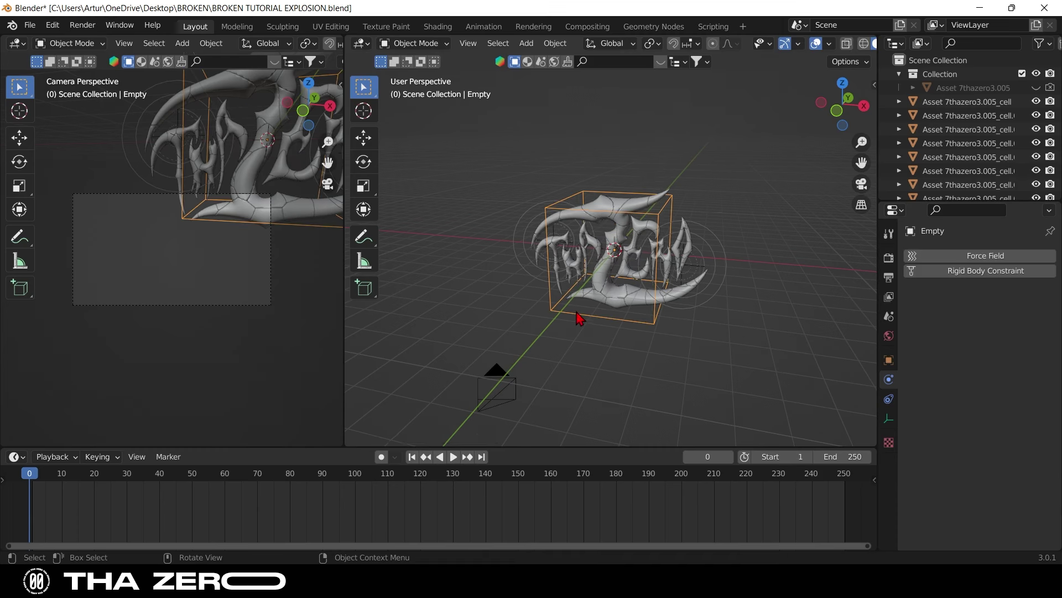
- Add a Track To constraint to the camera with the cube empty as its target
{"action": "left_click", "coordinate": [497, 375]}
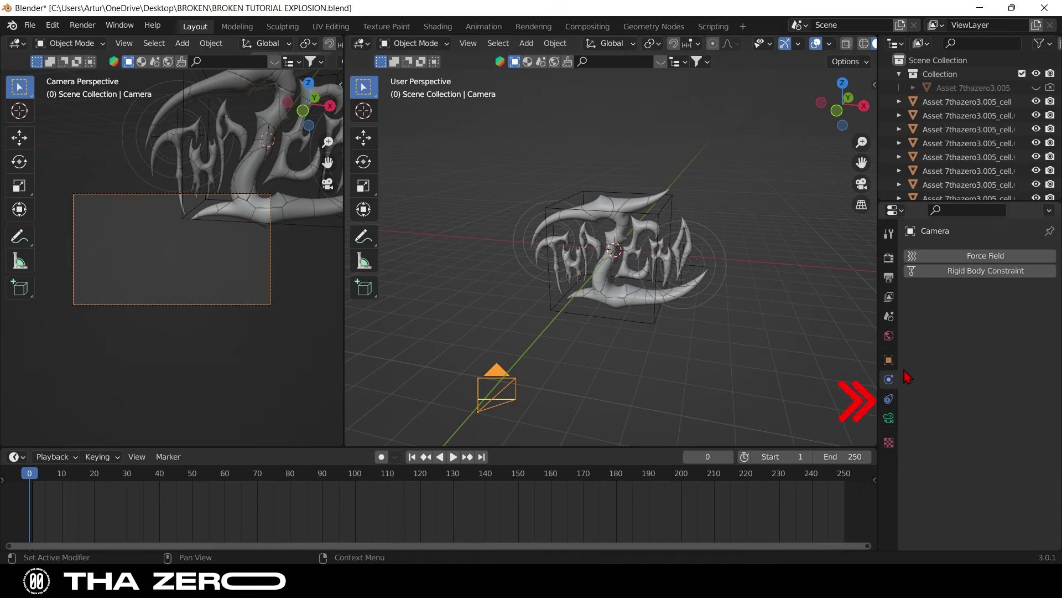
{"action": "left_click", "coordinate": [890, 399]}
{"action": "left_click", "coordinate": [976, 256]}
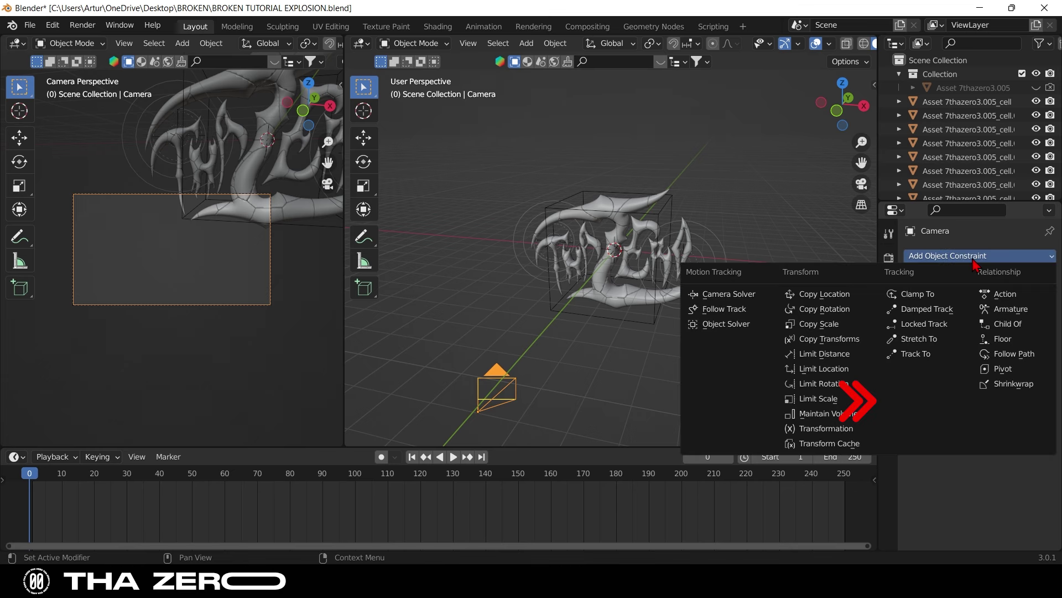
{"action": "left_click", "coordinate": [940, 357]}
{"action": "left_click", "coordinate": [1031, 299]}
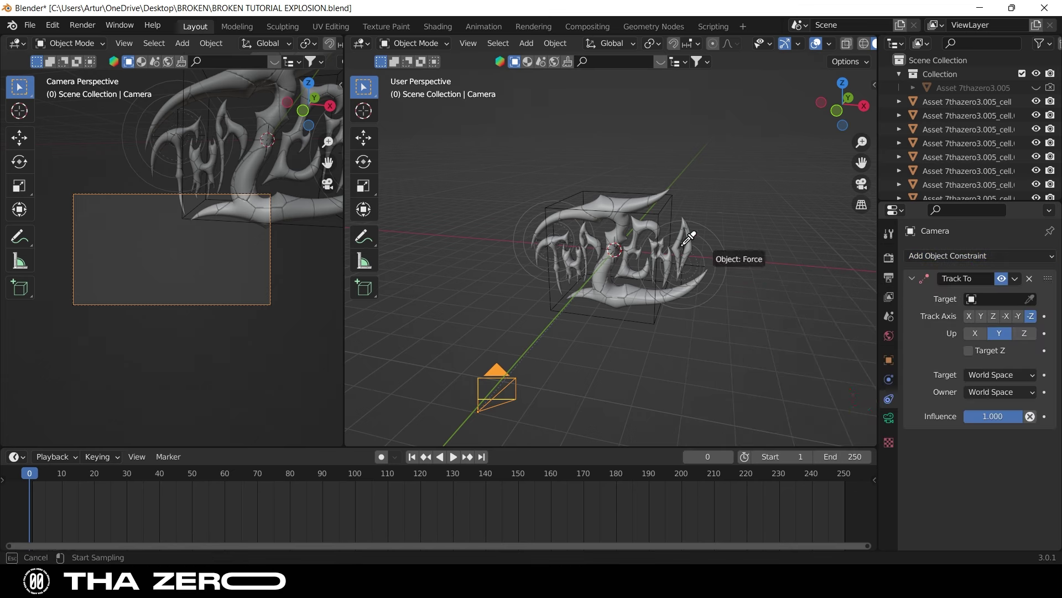
{"action": "left_click", "coordinate": [675, 203]}
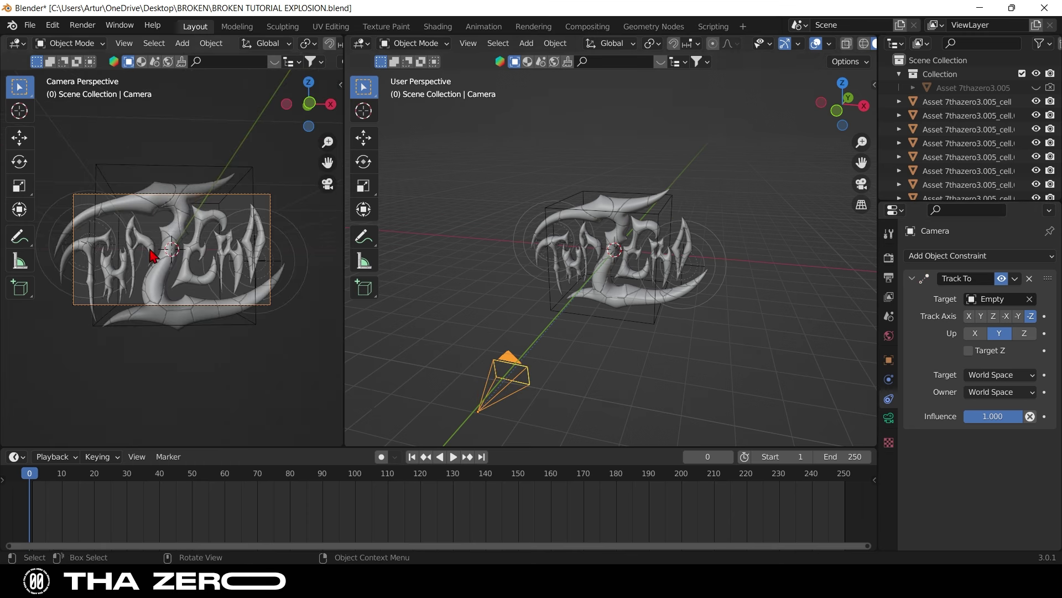
- Test the camera's tracking by moving the cube empty and the camera around
{"action": "scroll", "coordinate": [532, 375], "scroll_direction": "down", "scroll_amount": 4}
{"action": "left_click", "coordinate": [632, 289]}
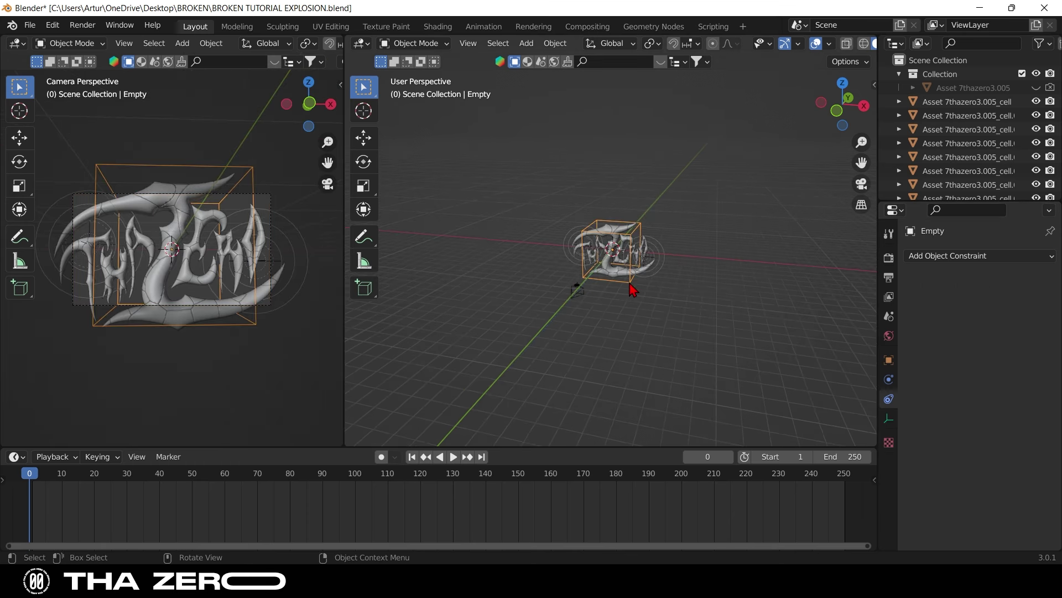
{"action": "key", "text": "g"}
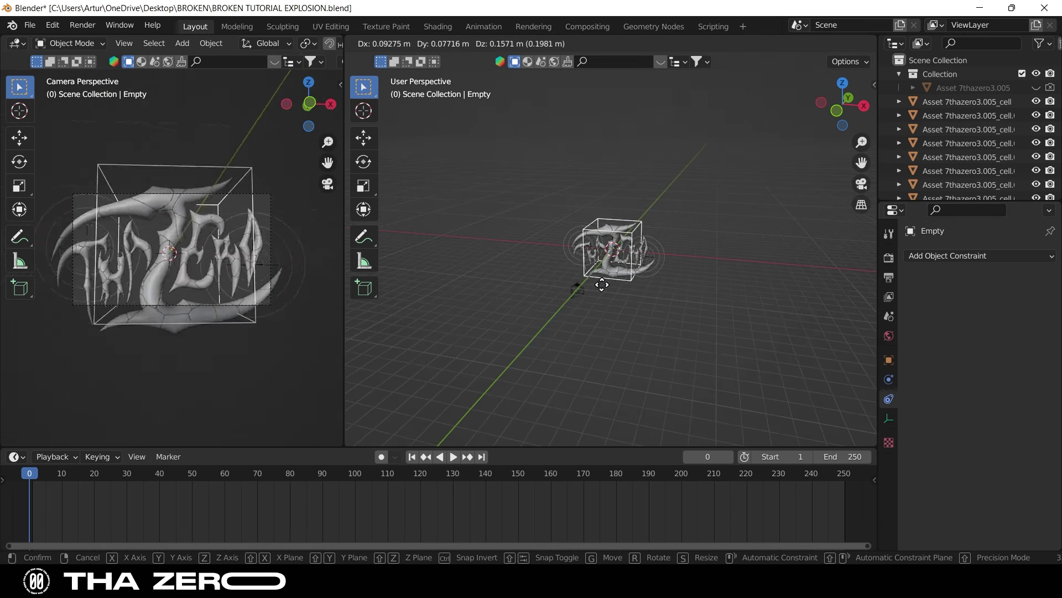
{"action": "left_click", "coordinate": [665, 284]}
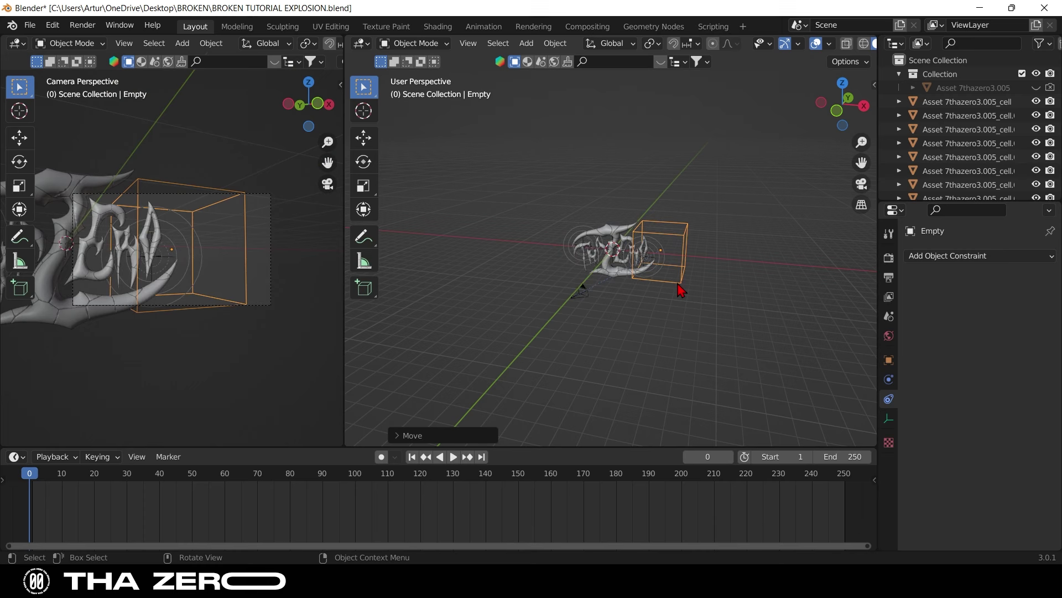
{"action": "left_click", "coordinate": [570, 298]}
{"action": "key", "text": "g"}
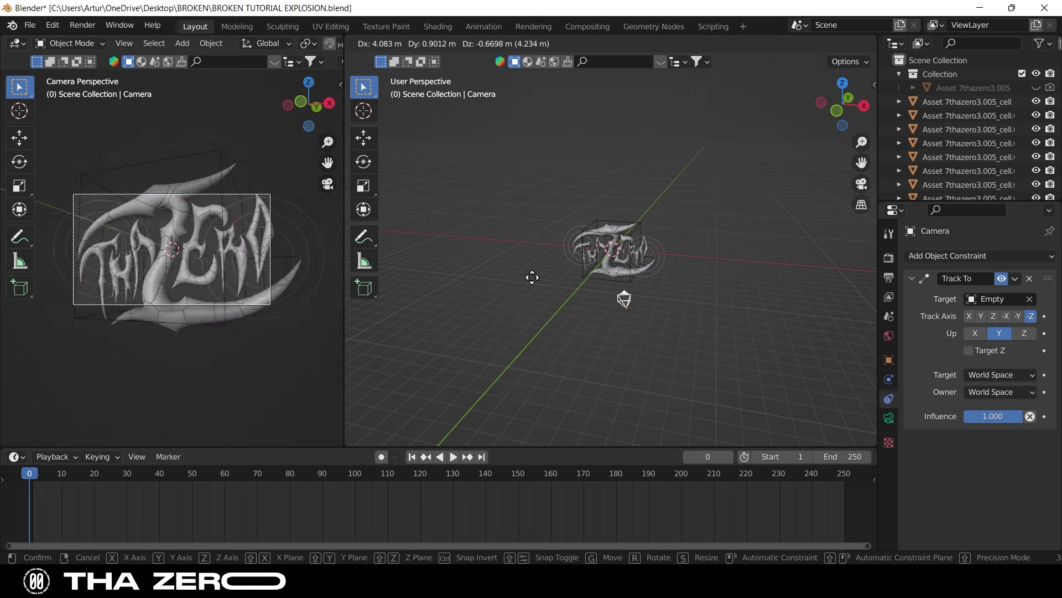
{"action": "left_click", "coordinate": [591, 319]}
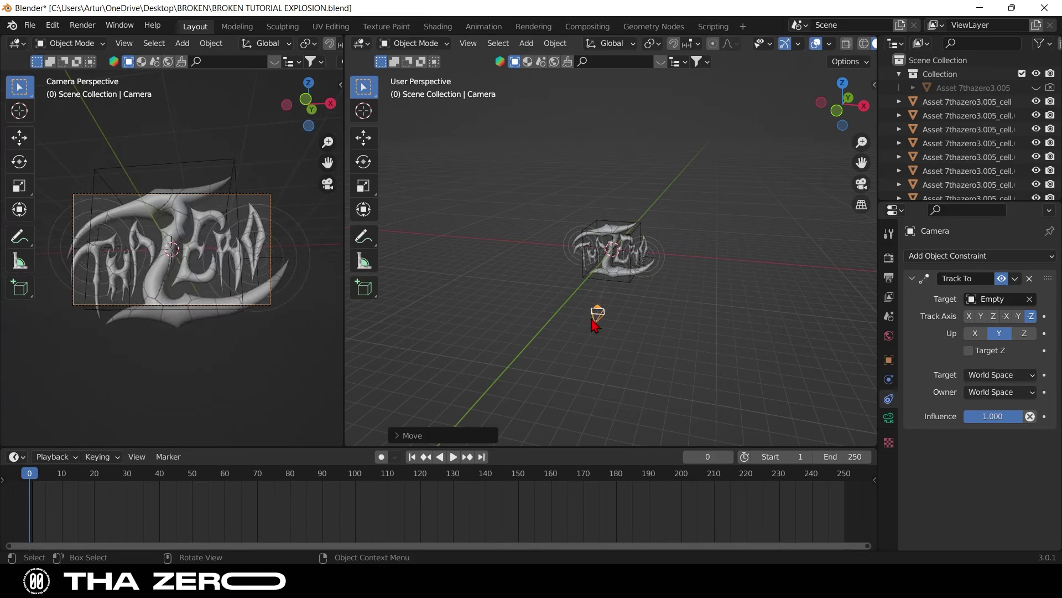
- Undo the last camera move and place the camera on the Y axis at X 0, Y -16.546 m, Z 0
{"action": "key", "text": "ctrl+z"}
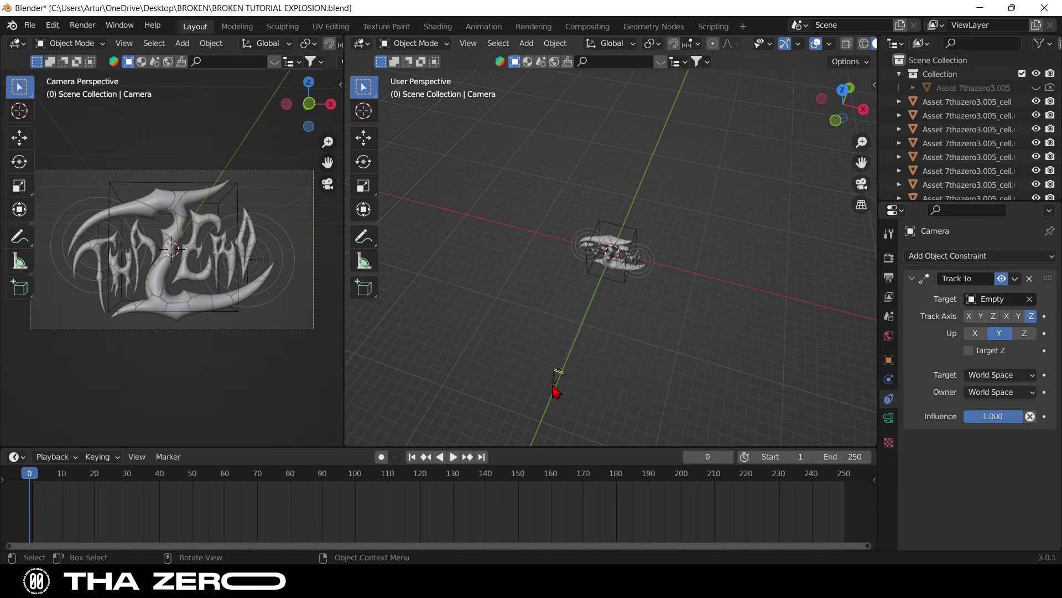
{"action": "key", "text": "g"}
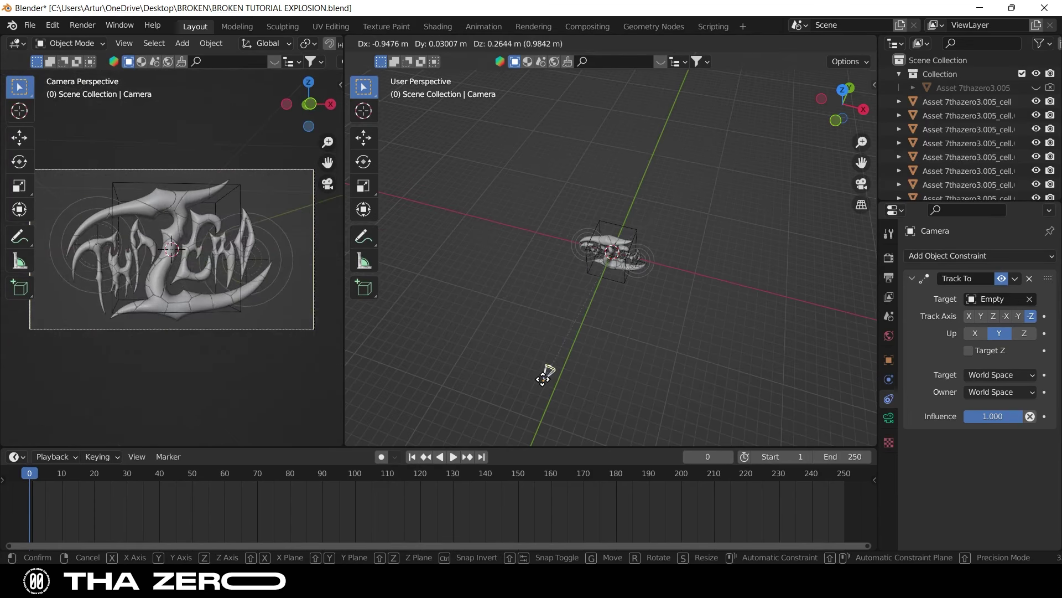
{"action": "left_click", "coordinate": [550, 376]}
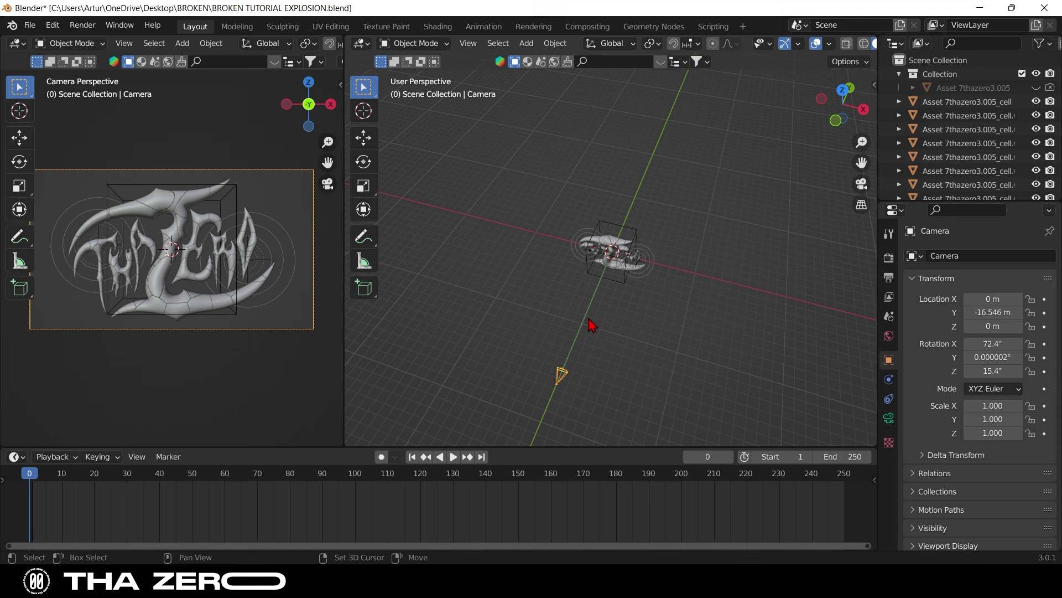
- Add a circle empty around the logo and scale it up to about 14.31
{"action": "key", "text": "shift+a"}
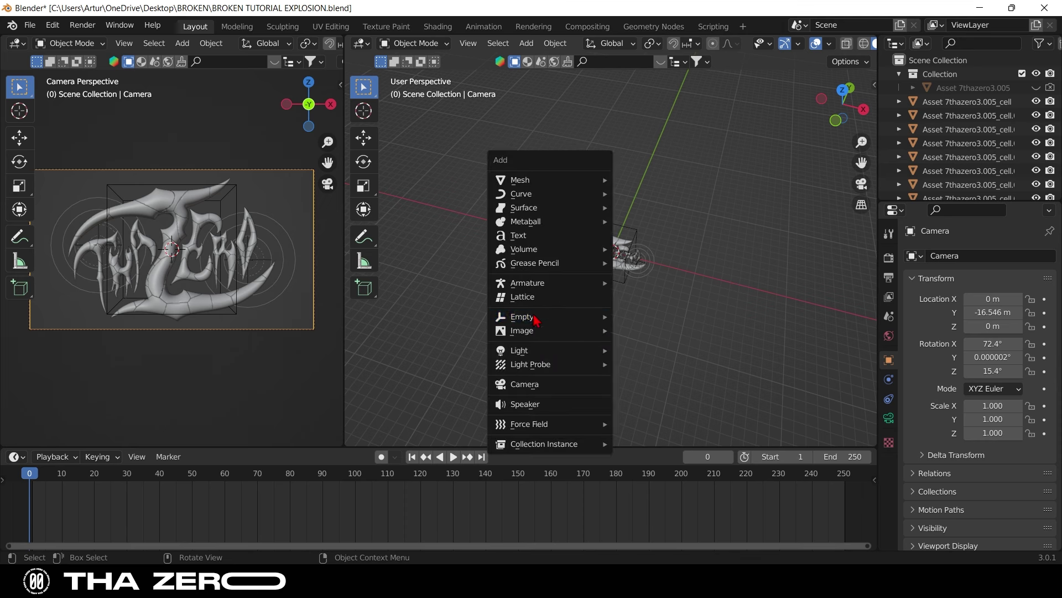
{"action": "mouse_move", "coordinate": [547, 317]}
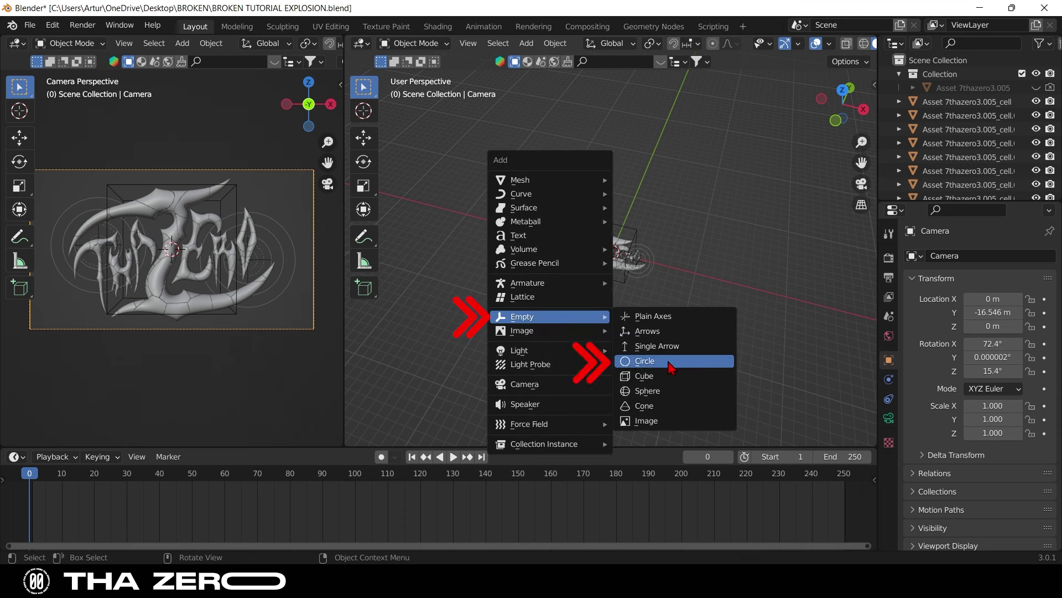
{"action": "left_click", "coordinate": [644, 361]}
{"action": "key", "text": "s"}
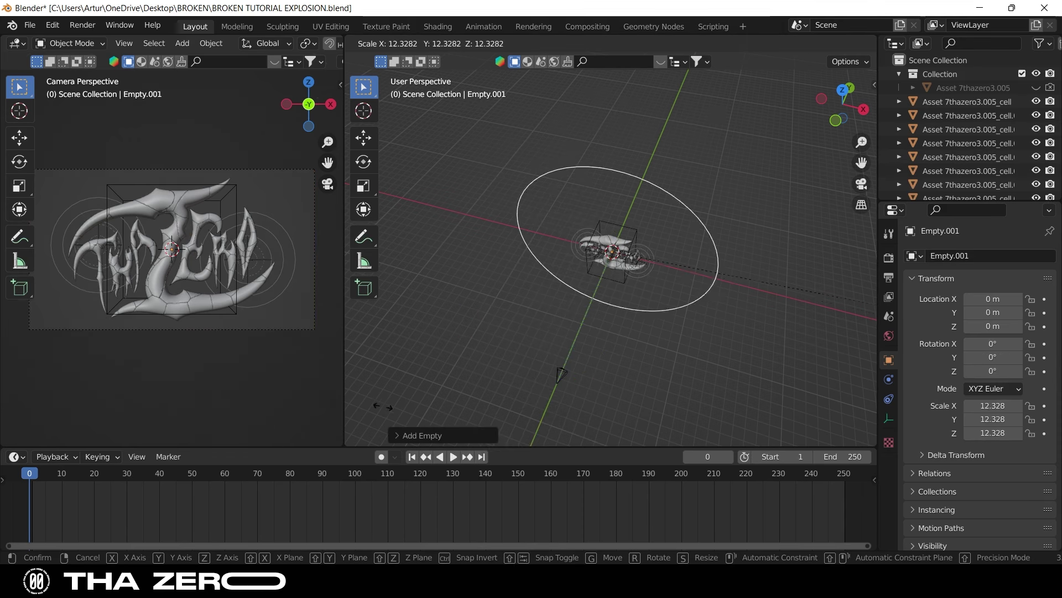
{"action": "left_click", "coordinate": [443, 412]}
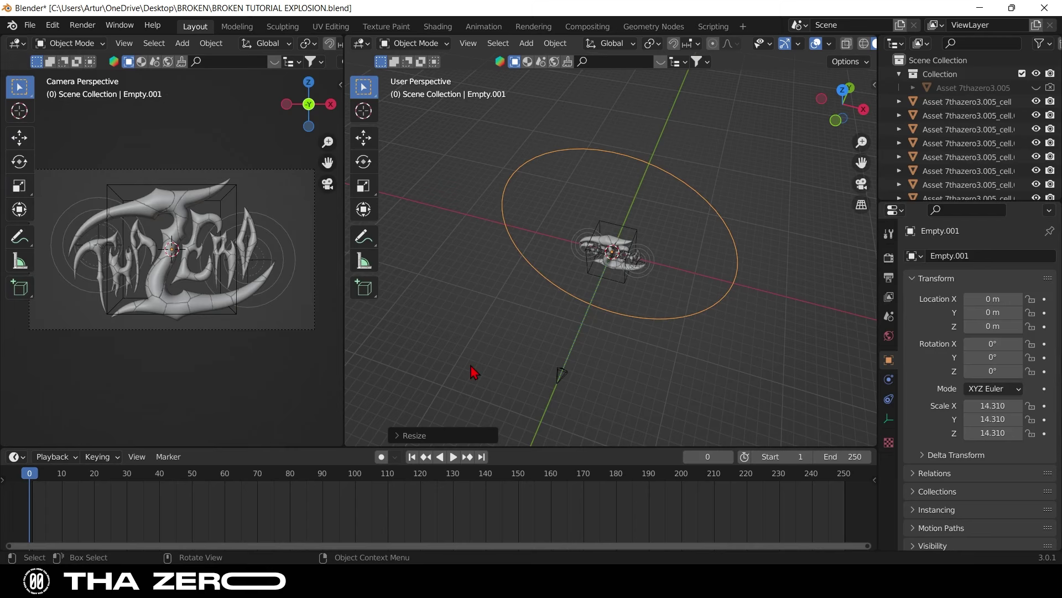
- Set the circle empty's X rotation to 90° and enlarge the circle until it reaches the camera
{"action": "double_click", "coordinate": [1001, 344]}
{"action": "key", "text": "Return"}
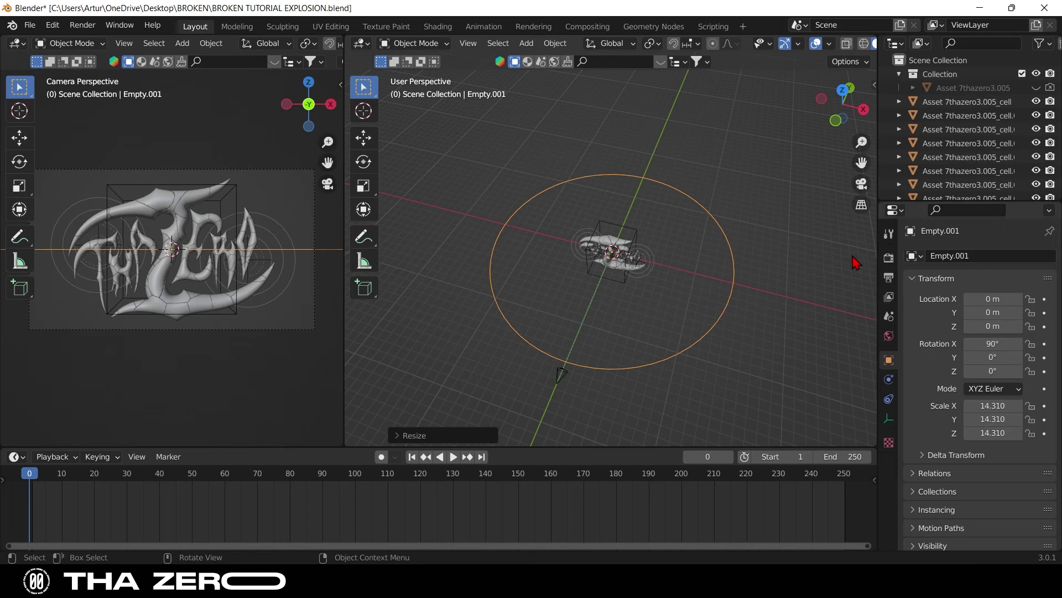
{"action": "left_click_drag", "start_coordinate": [845, 101], "coordinate": [827, 135]}
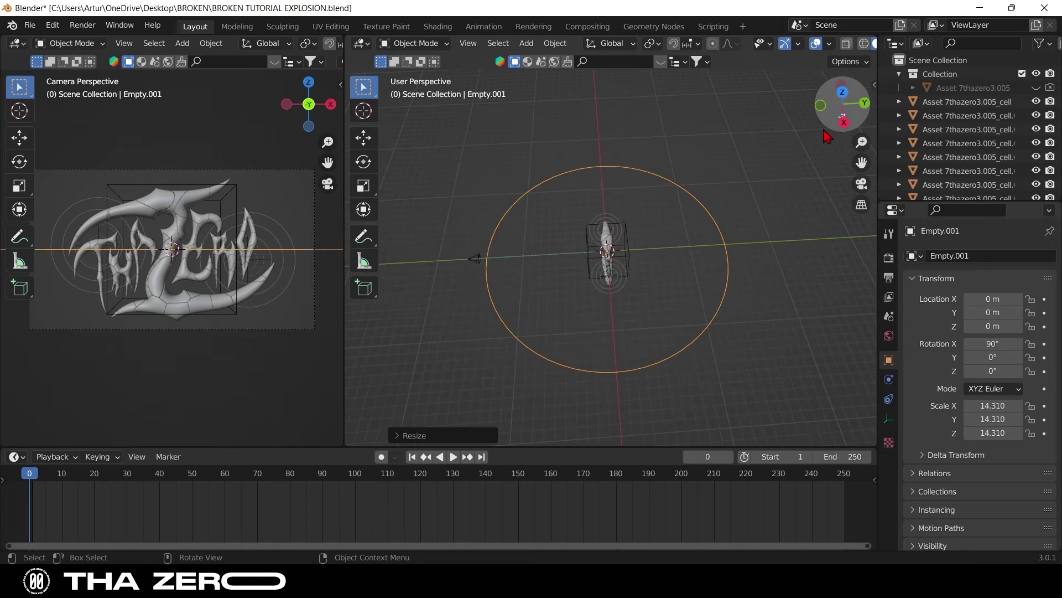
{"action": "key", "text": "s"}
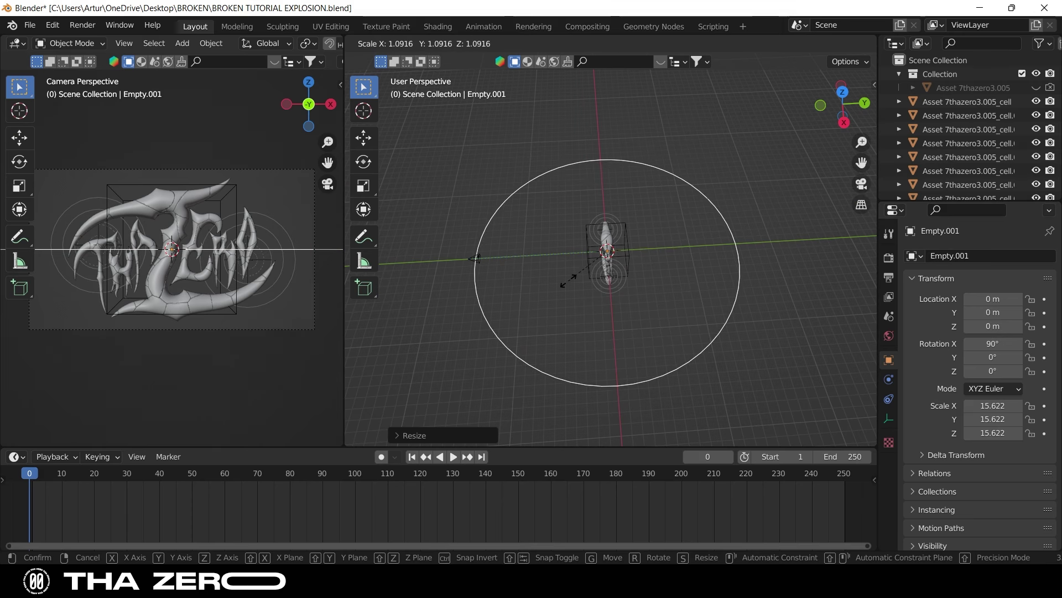
{"action": "left_click", "coordinate": [560, 285]}
- Add a Child Of constraint to the camera targeting the circle empty, and rotate the circle to test it
{"action": "left_click", "coordinate": [474, 259]}
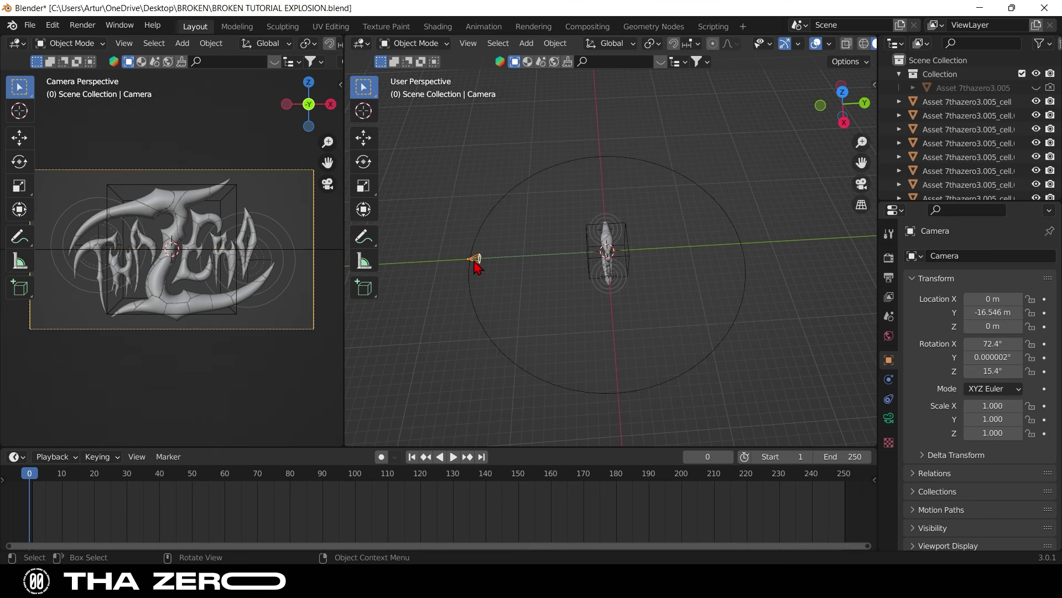
{"action": "left_click", "coordinate": [709, 363]}
{"action": "left_click", "coordinate": [475, 258]}
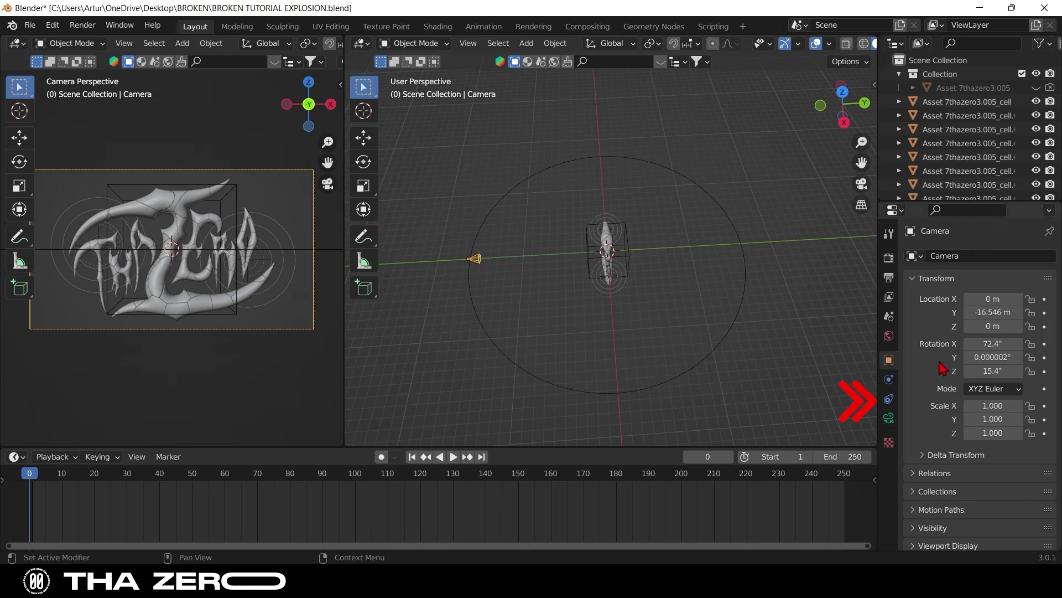
{"action": "left_click", "coordinate": [889, 398]}
{"action": "left_click", "coordinate": [977, 256]}
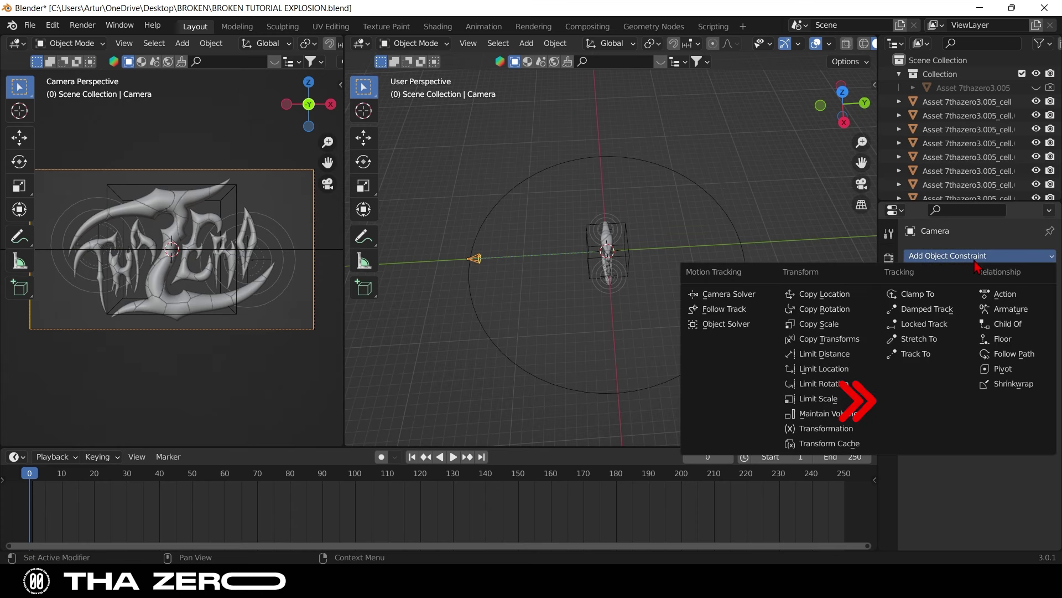
{"action": "left_click", "coordinate": [1003, 324]}
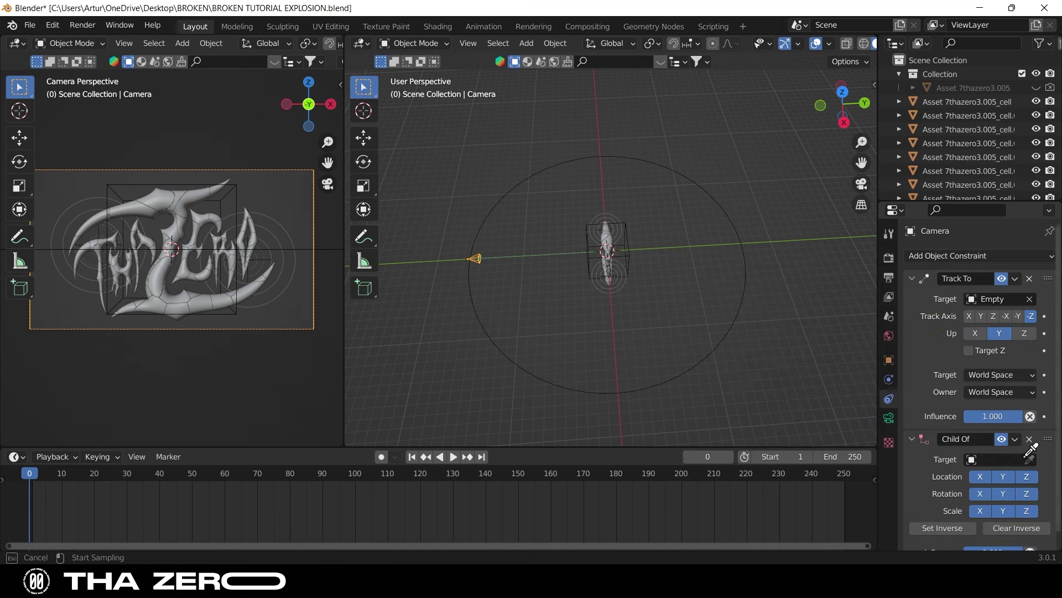
{"action": "left_click", "coordinate": [710, 354]}
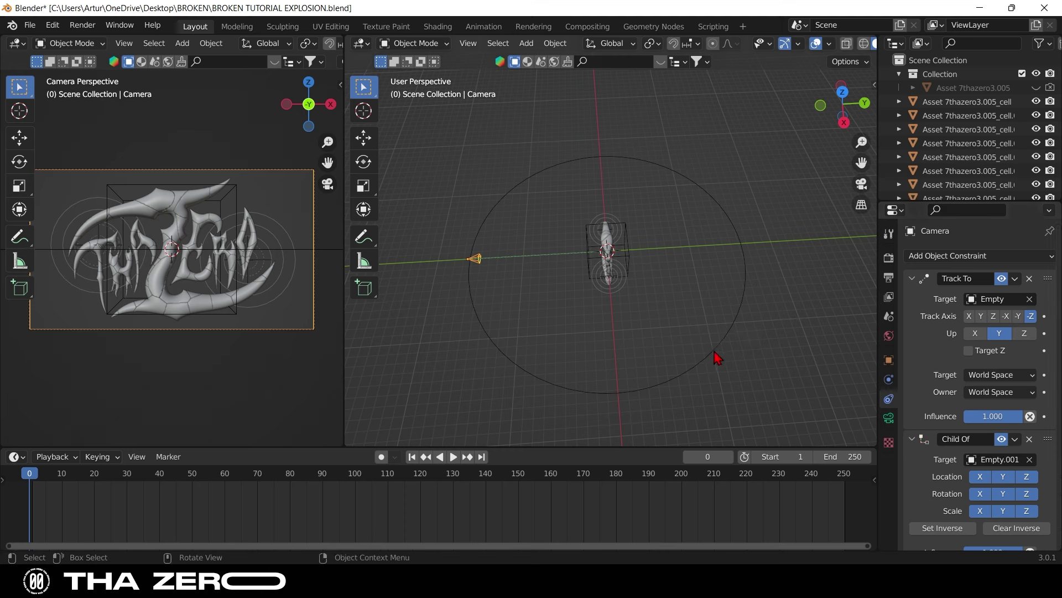
{"action": "left_click", "coordinate": [715, 354]}
{"action": "key", "text": "r"}
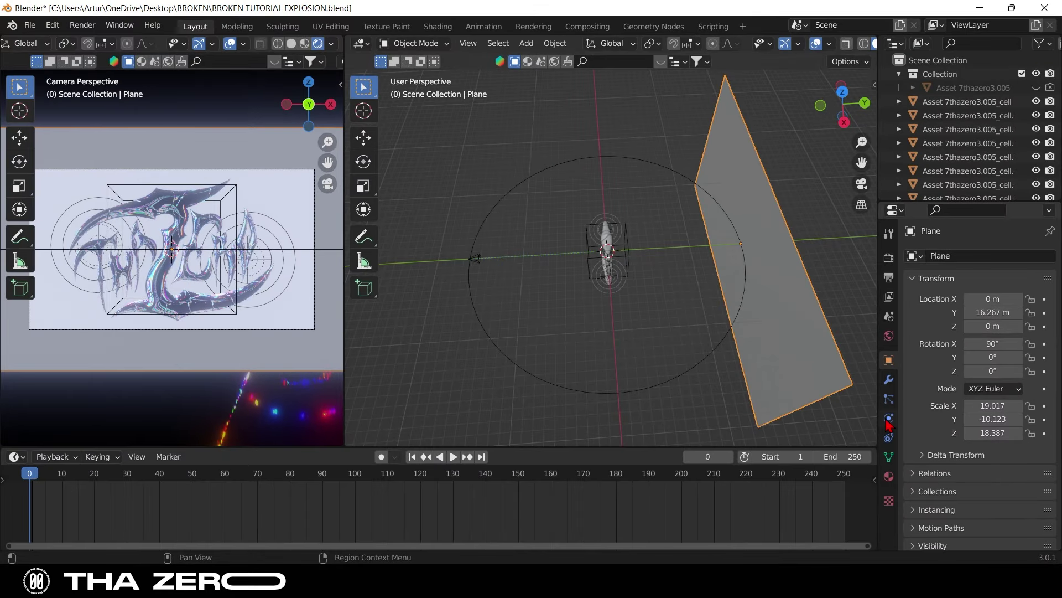
- Add a Child Of constraint to the backdrop plane with the circle empty as its target
{"action": "left_click", "coordinate": [889, 418]}
{"action": "left_click", "coordinate": [888, 438]}
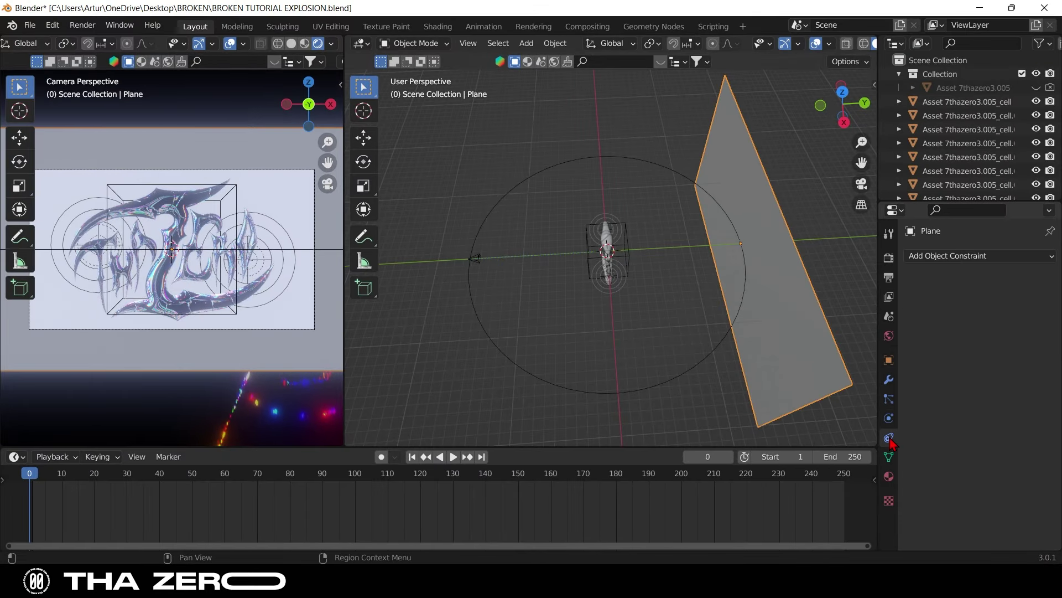
{"action": "left_click", "coordinate": [985, 256]}
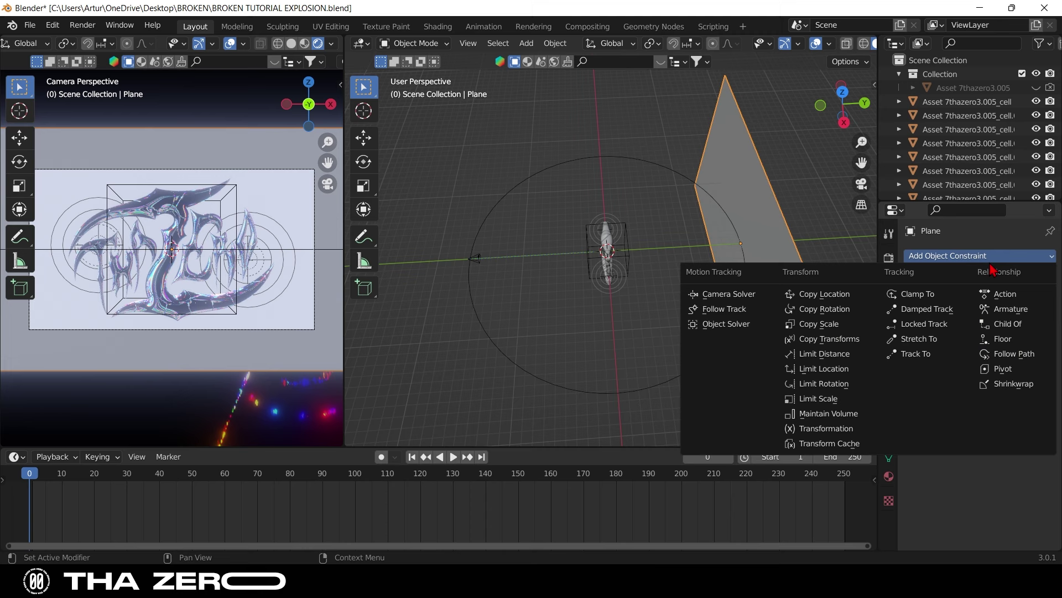
{"action": "left_click", "coordinate": [1021, 327]}
{"action": "left_click", "coordinate": [1030, 300]}
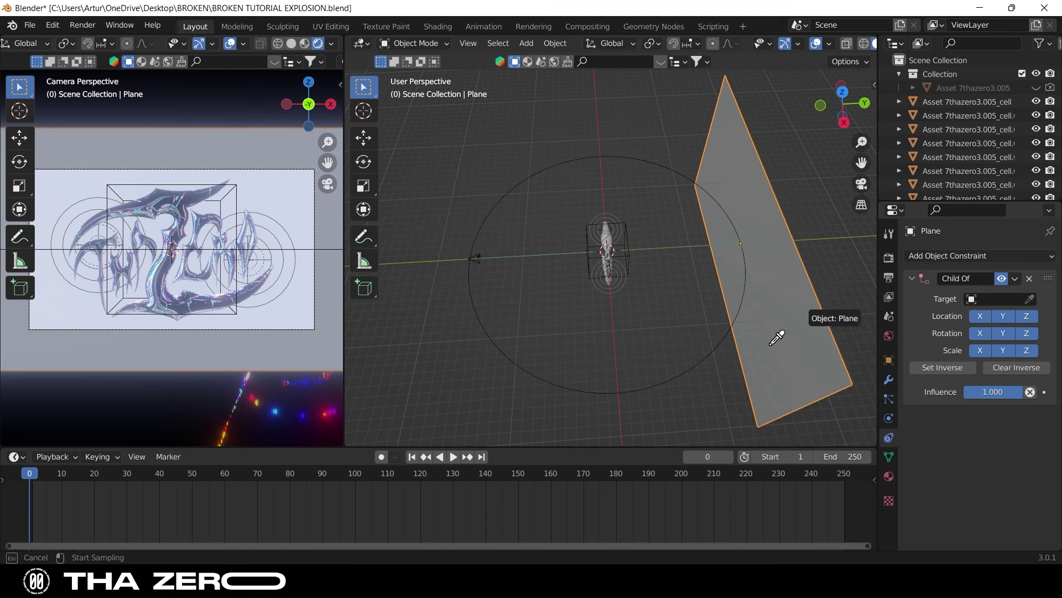
{"action": "left_click", "coordinate": [708, 357]}
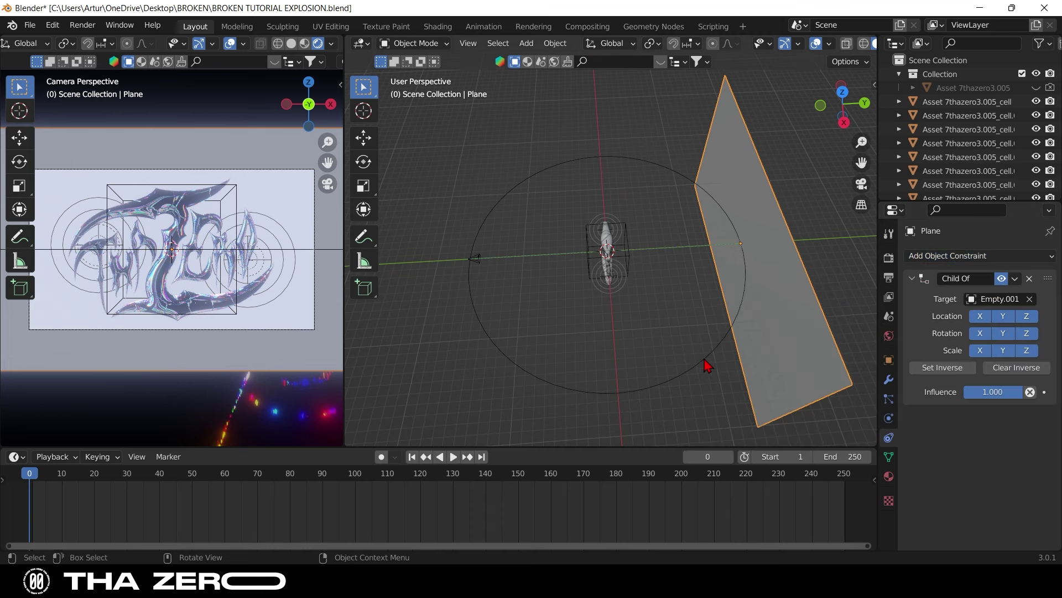
- Select the circle empty and rotate it about the global Z axis to test the backdrop's link
{"action": "left_click", "coordinate": [707, 364]}
{"action": "key", "text": "r"}
{"action": "key", "text": "z"}
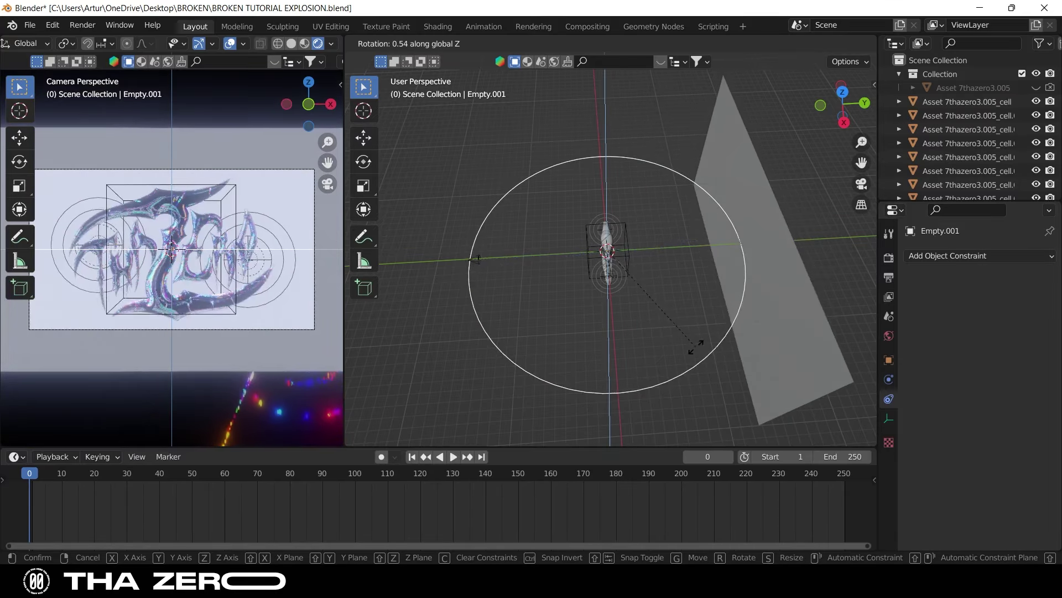
{"action": "left_click", "coordinate": [694, 349]}
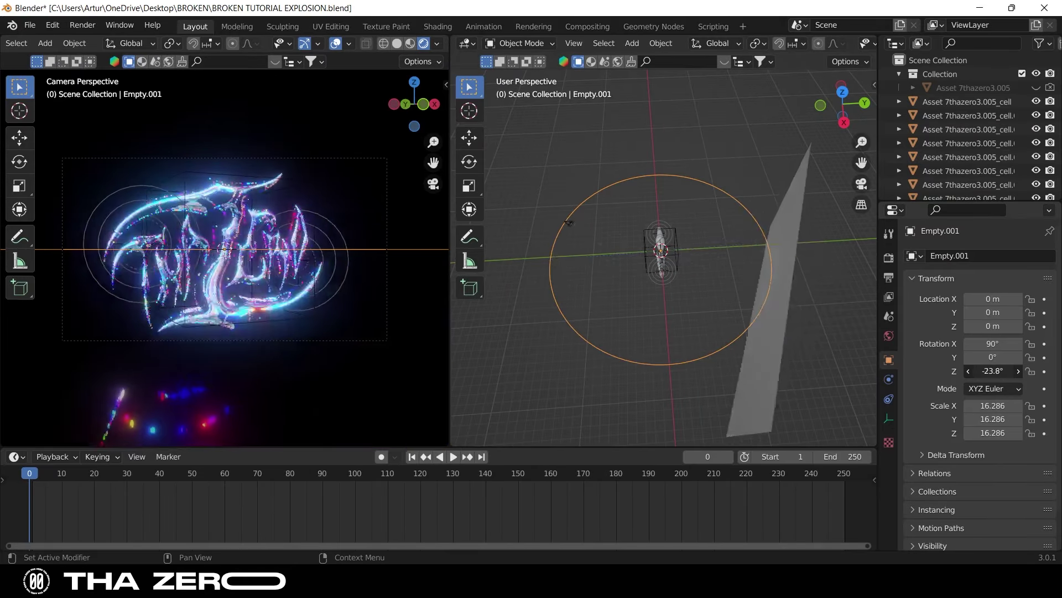
- Keyframe the circle empty's Z rotation at 0° on frame 0 and 110° on frame 90, and play the orbit back
{"action": "left_click_drag", "start_coordinate": [994, 371], "coordinate": [996, 371]}
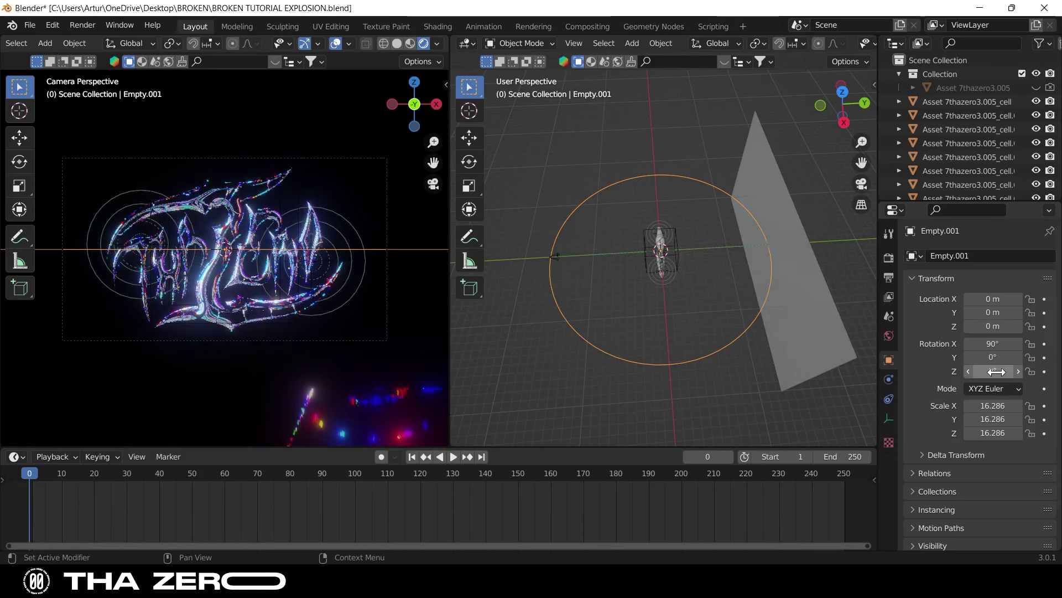
{"action": "left_click", "coordinate": [1044, 371]}
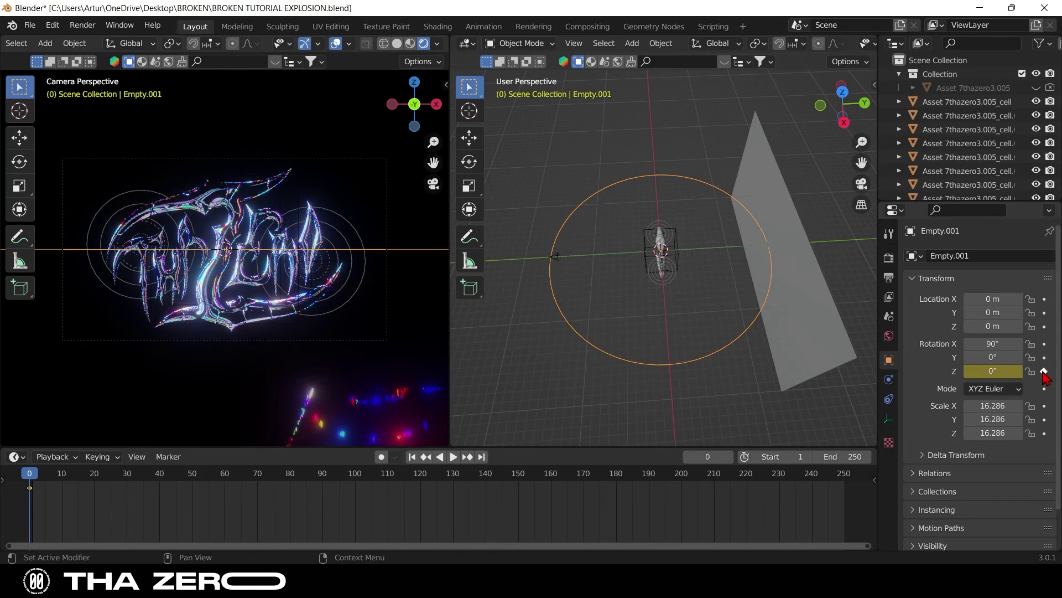
{"action": "left_click", "coordinate": [321, 482]}
{"action": "key", "text": "space"}
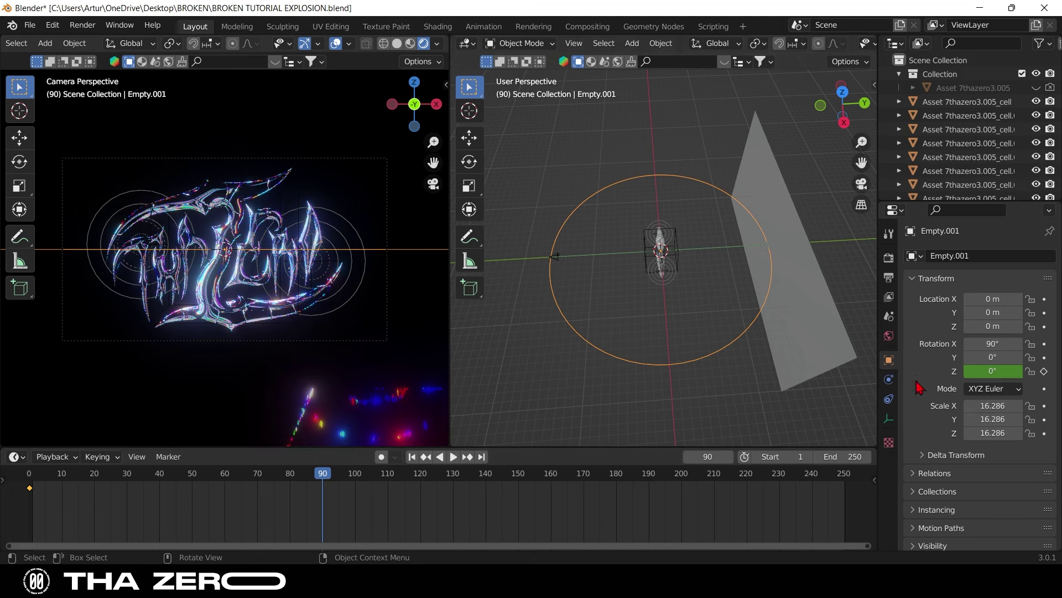
{"action": "left_click_drag", "start_coordinate": [988, 374], "coordinate": [1049, 373]}
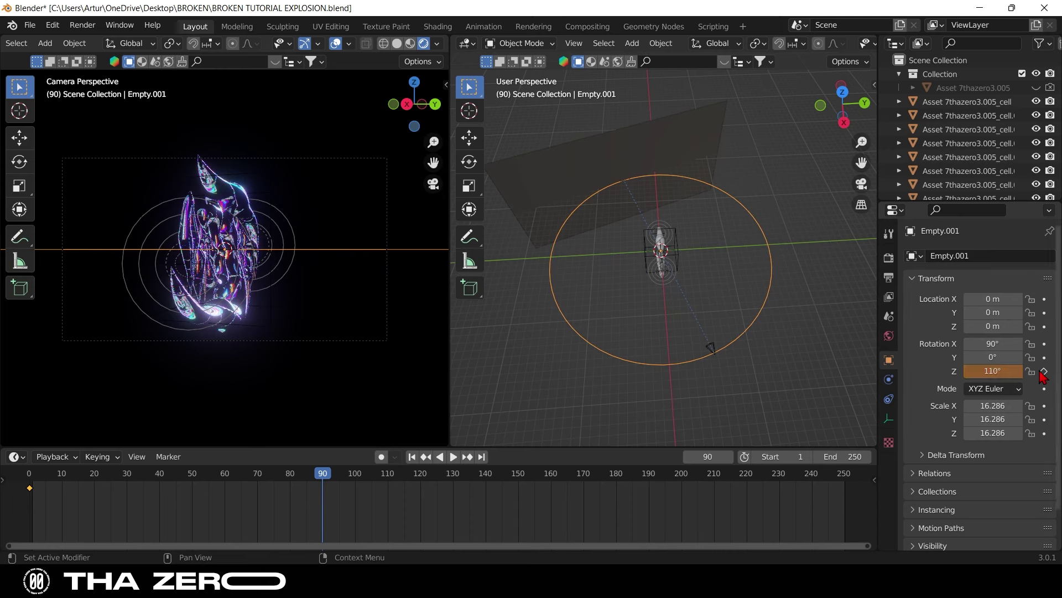
{"action": "key", "text": "shift+Left"}
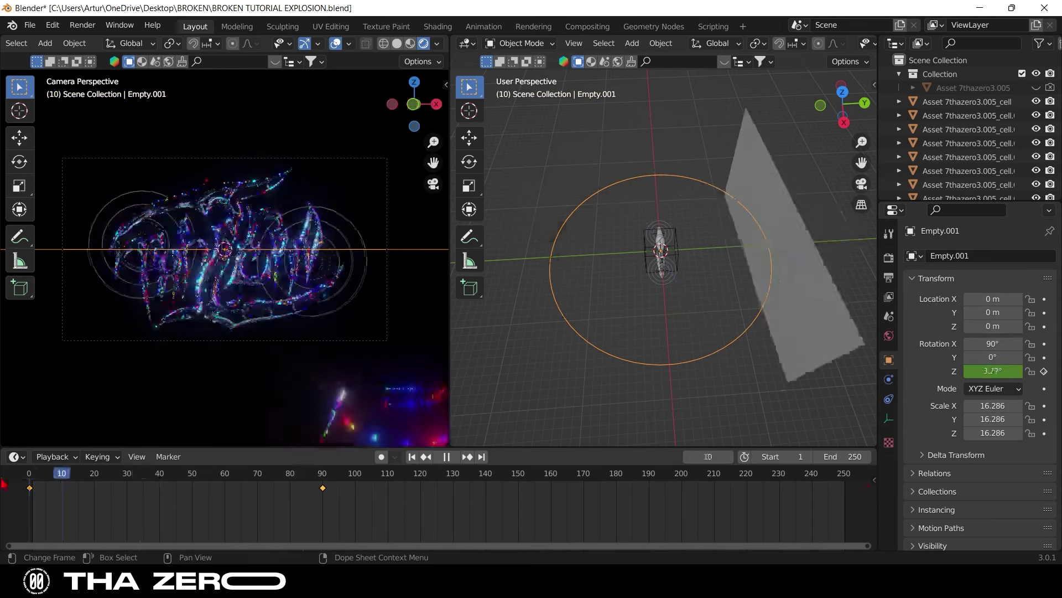
{"action": "key", "text": "space"}
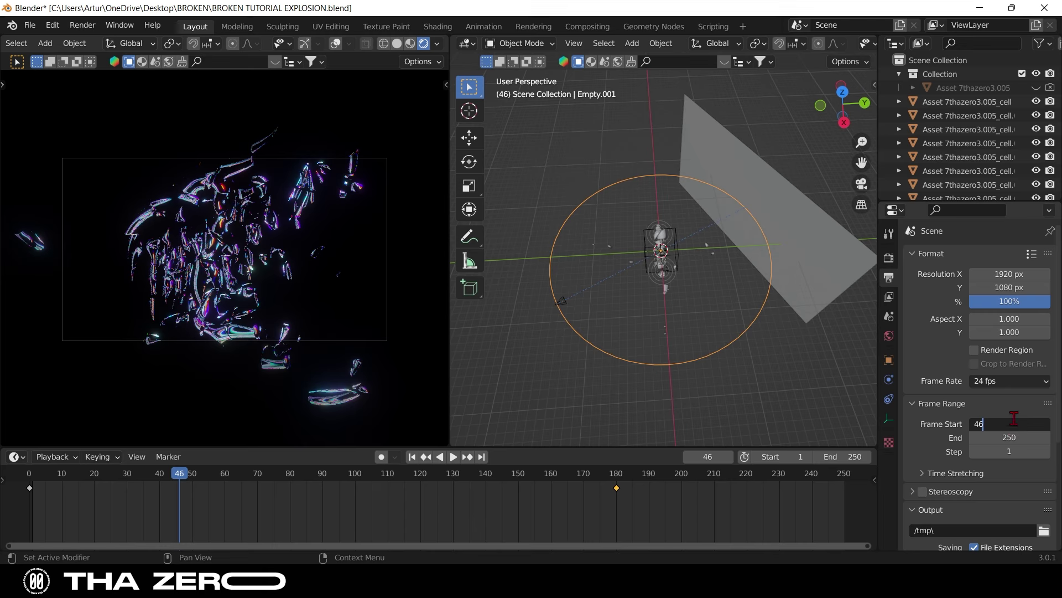
- Set the render range's Frame Start to 46, and set it back to 1
{"action": "key", "text": "Return"}
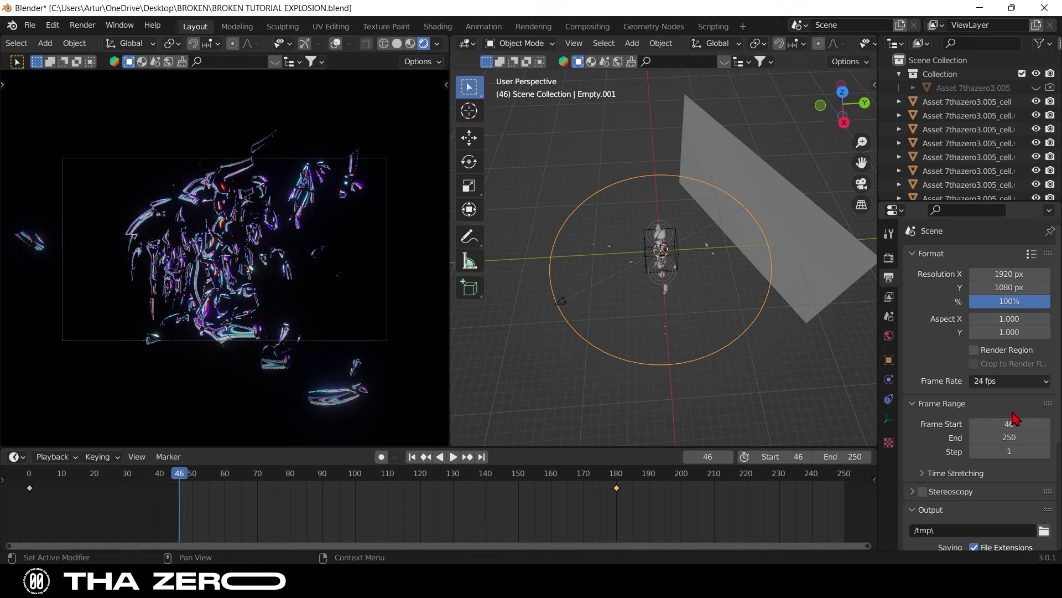
{"action": "left_click", "coordinate": [83, 26]}
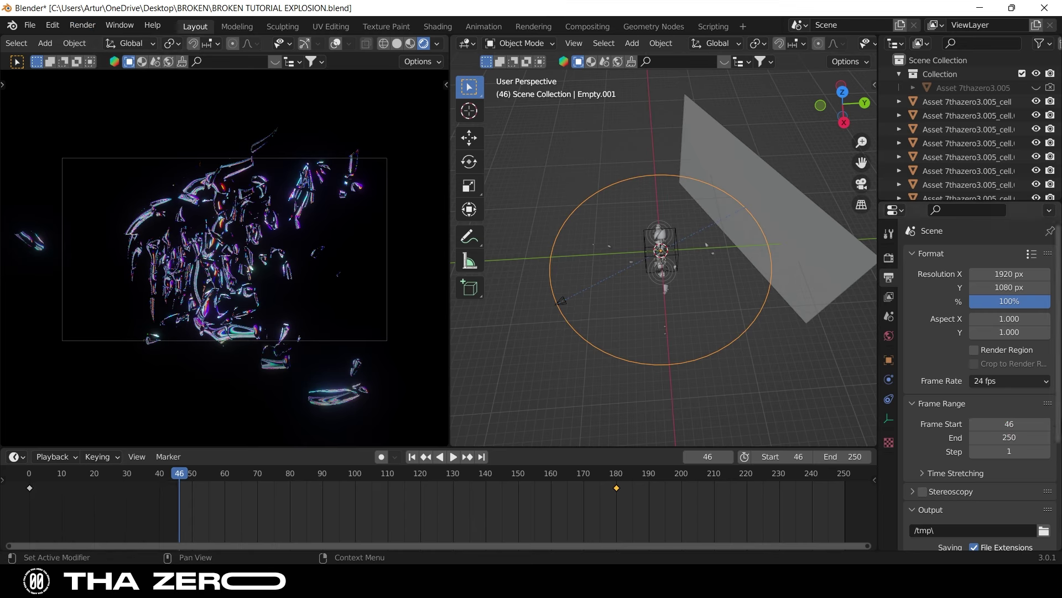
{"action": "key", "text": "Return"}
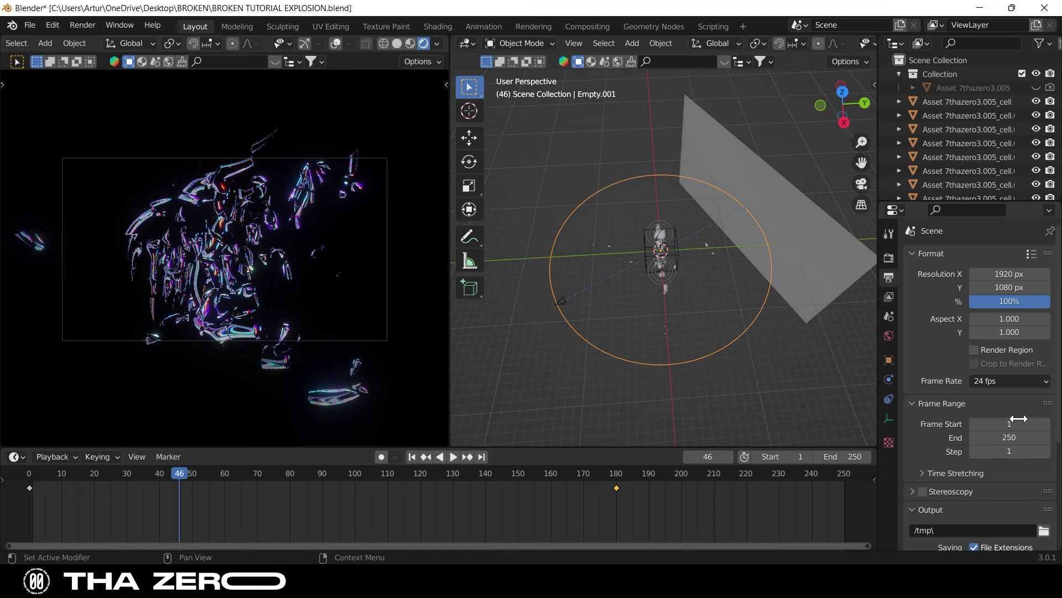
- Set the render output folder to the Desktop
{"action": "scroll", "coordinate": [1024, 436], "scroll_direction": "down", "scroll_amount": 2}
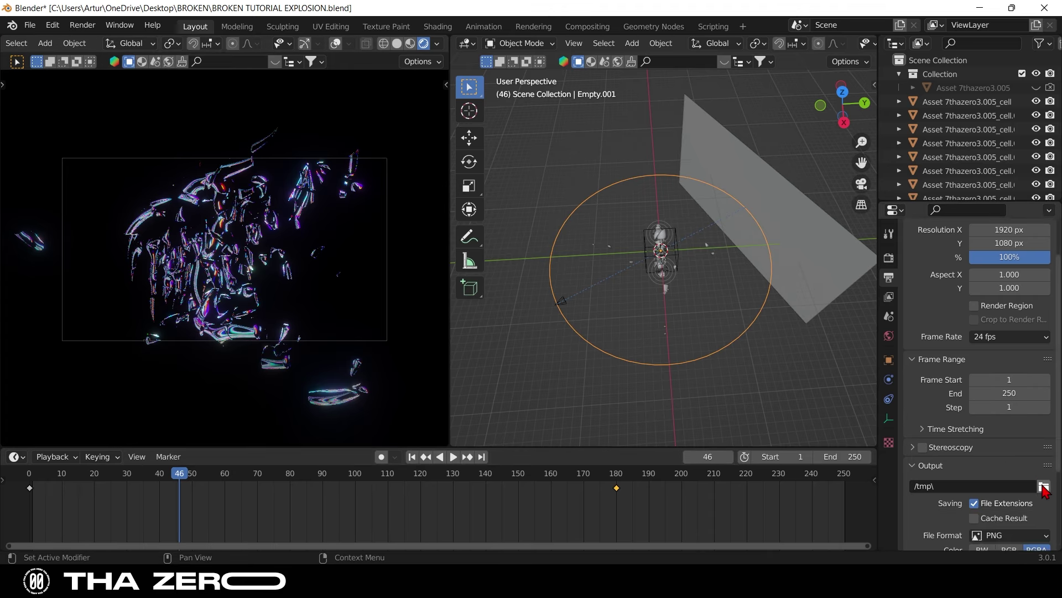
{"action": "left_click", "coordinate": [1043, 486]}
{"action": "left_click", "coordinate": [55, 208]}
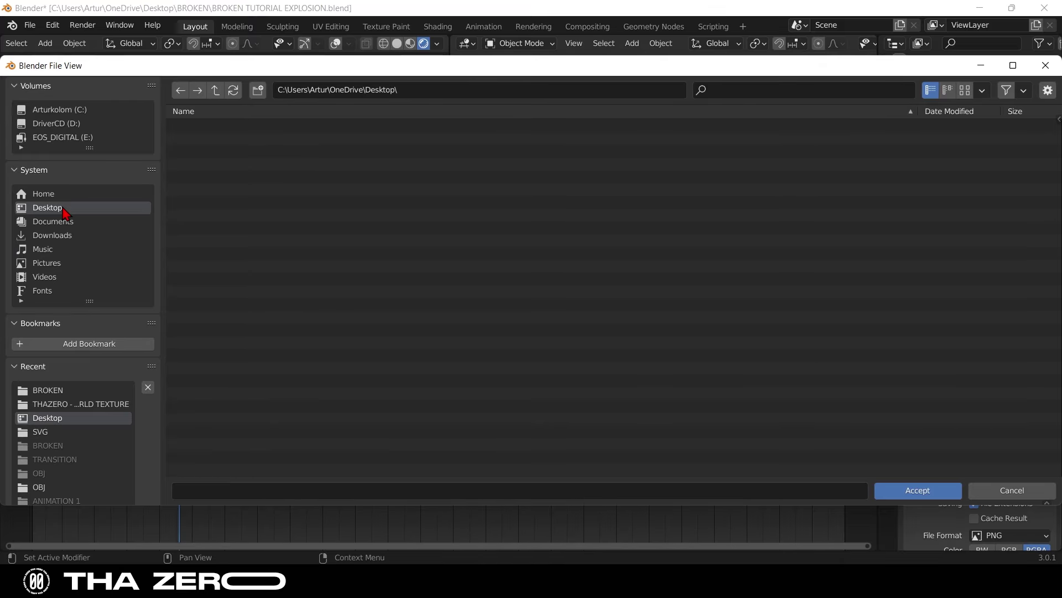
{"action": "left_click", "coordinate": [918, 490]}
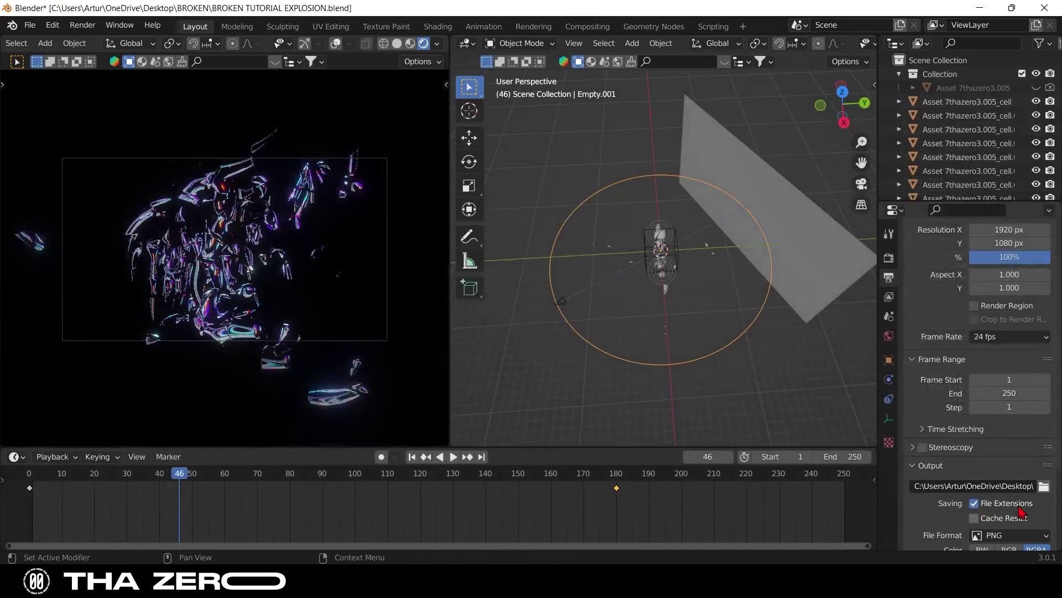
- Review the output file format settings and play the animation from the start
{"action": "scroll", "coordinate": [1007, 476], "scroll_direction": "down", "scroll_amount": 2}
{"action": "scroll", "coordinate": [986, 492], "scroll_direction": "down", "scroll_amount": 3}
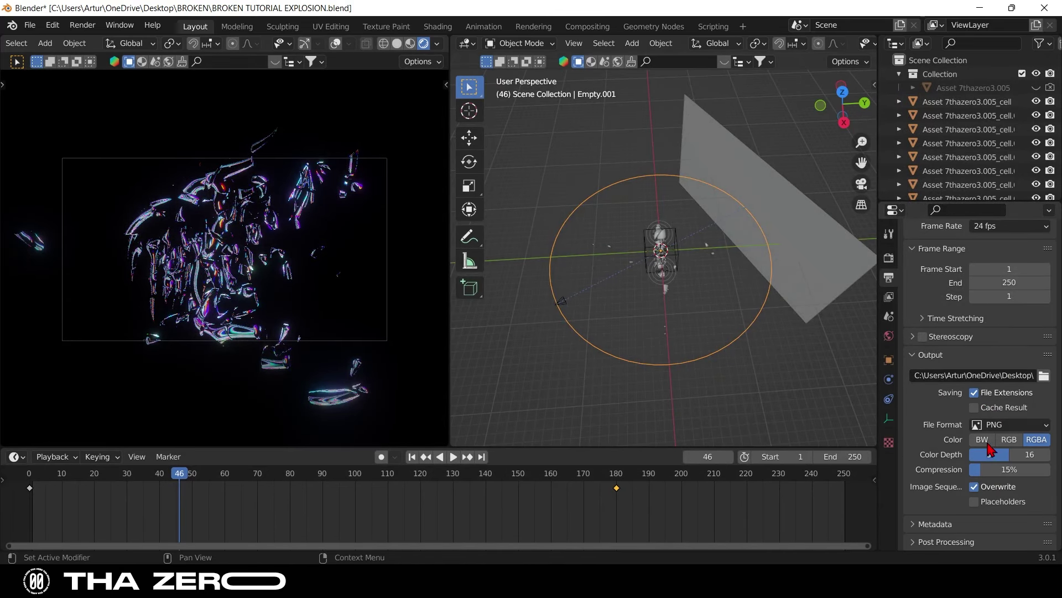
{"action": "key", "text": "shift+Left"}
{"action": "key", "text": "space"}
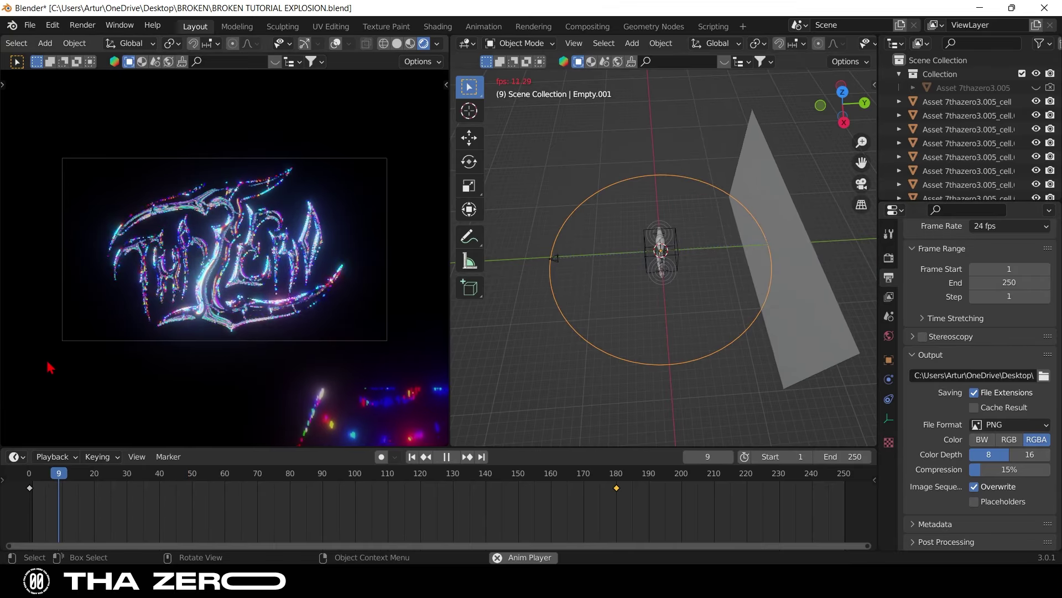